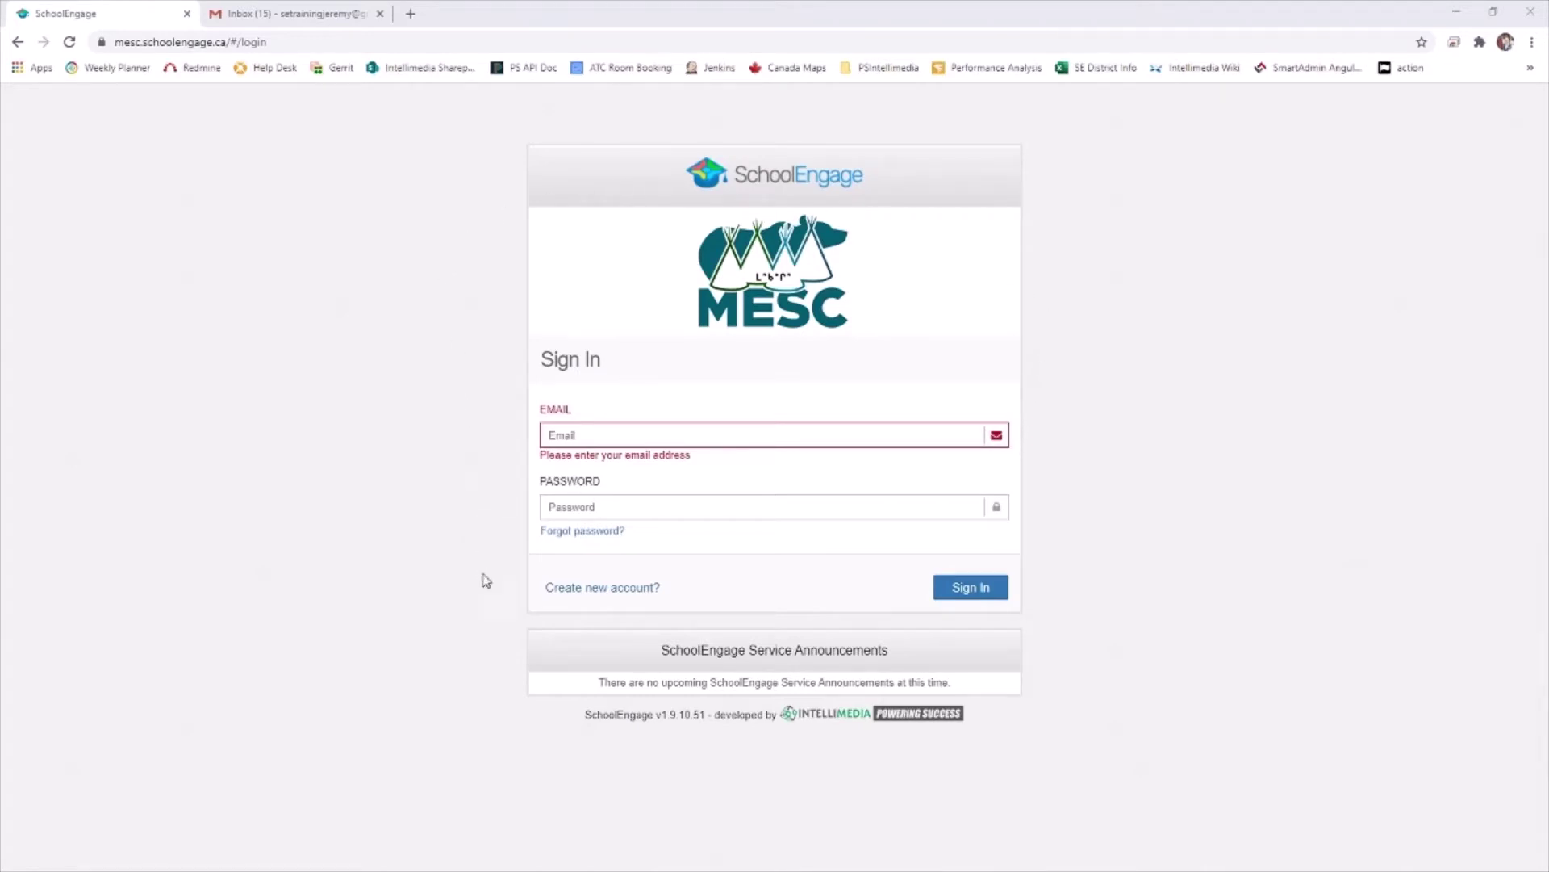
Start a new account and enter the email address in both email fields
{"action": "left_click", "coordinate": [619, 592]}
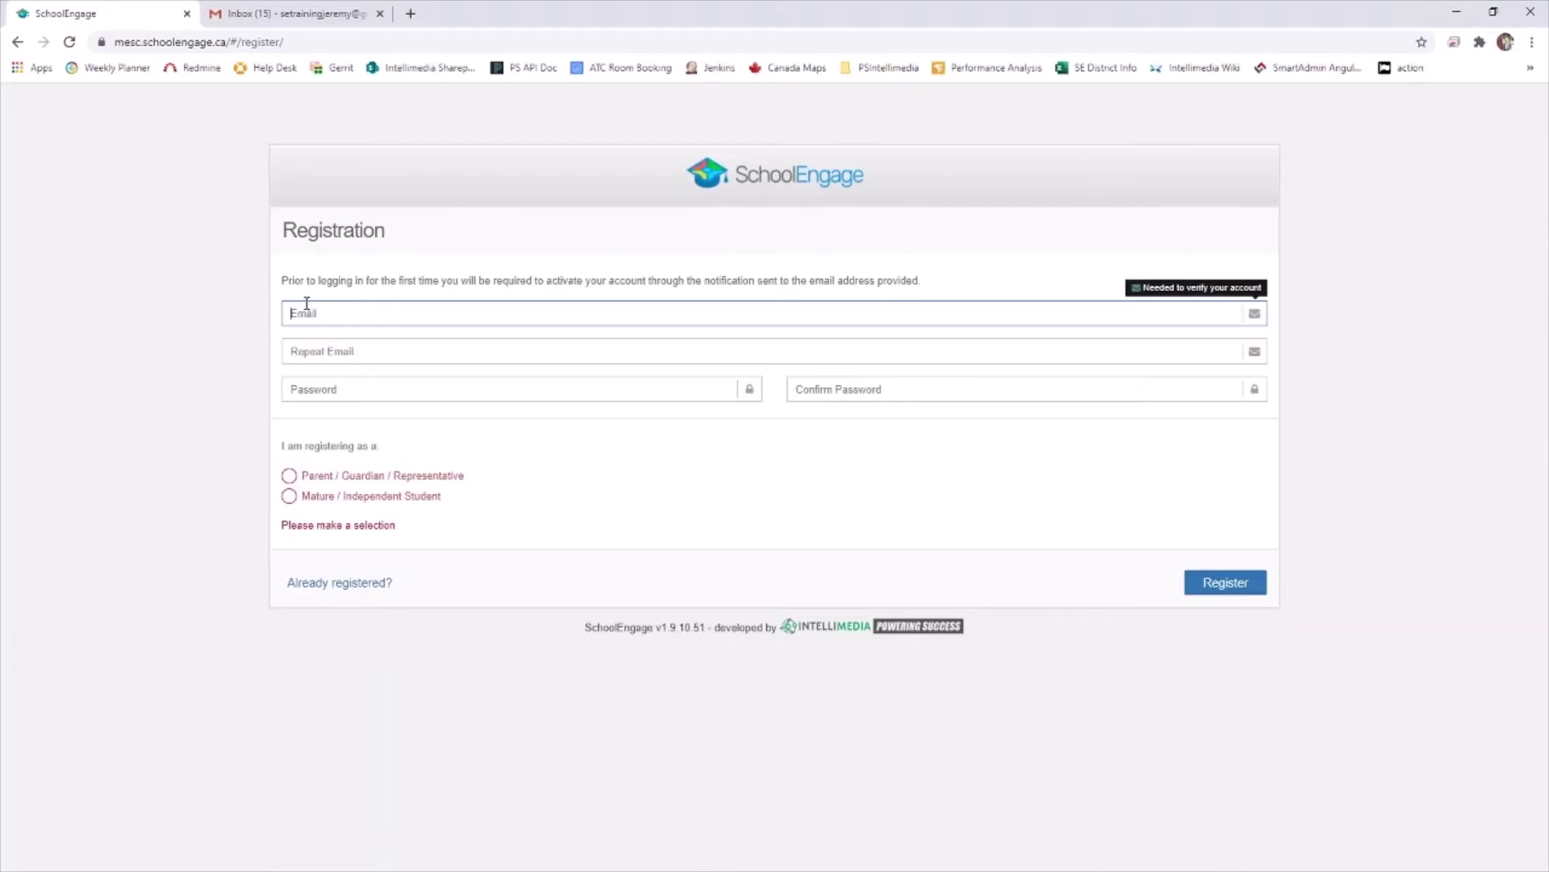
{"action": "type", "text": "se"}
{"action": "key", "text": "Down"}
{"action": "key", "text": "Return"}
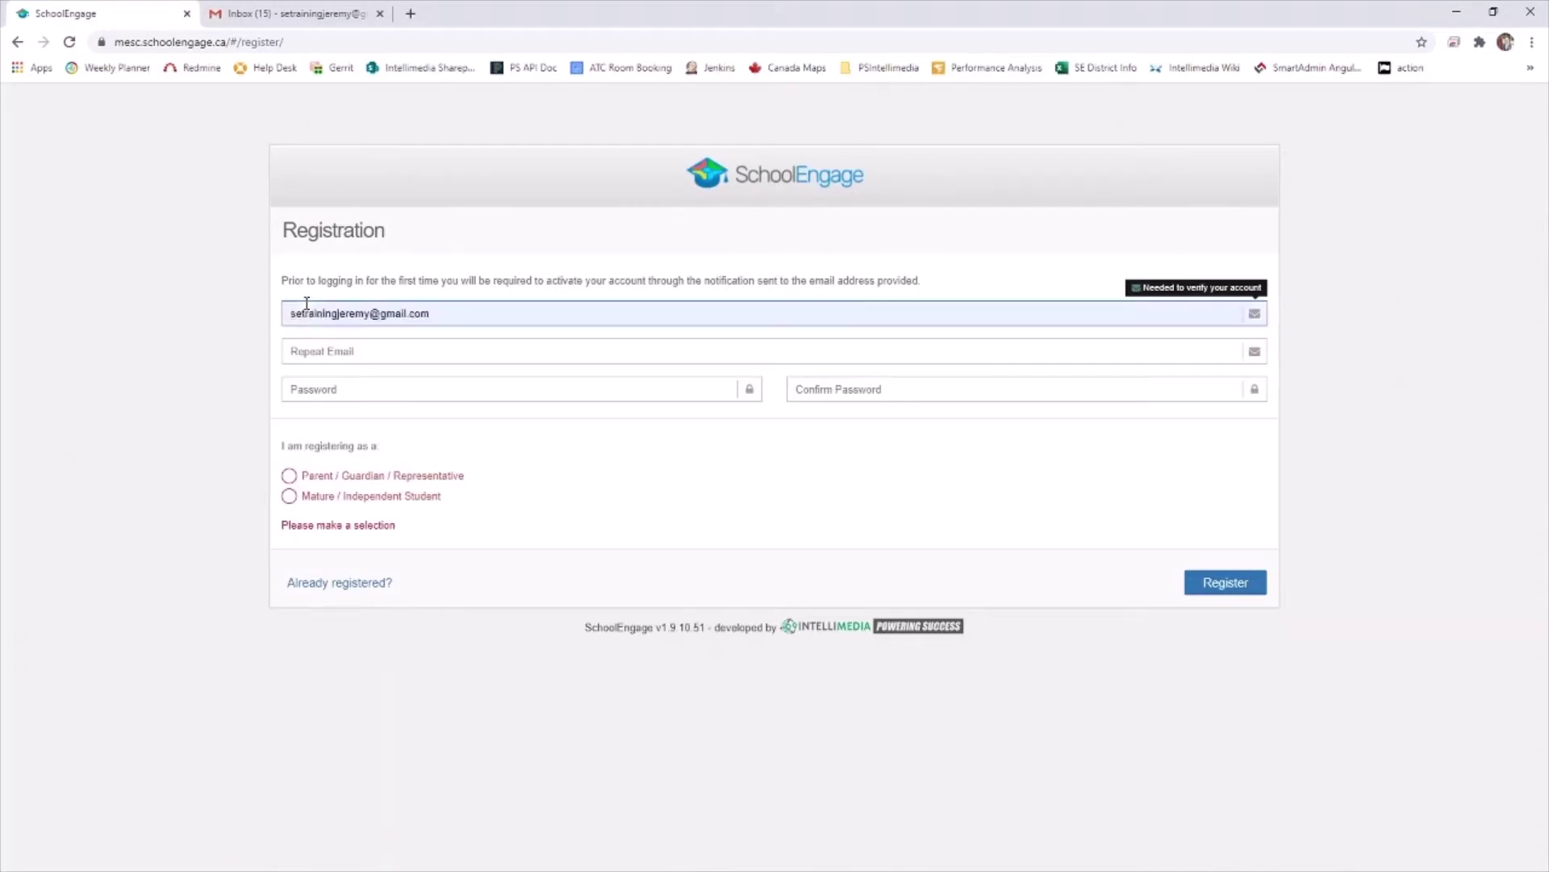
{"action": "left_click", "coordinate": [294, 349]}
{"action": "type", "text": "setr"}
{"action": "left_click", "coordinate": [336, 392]}
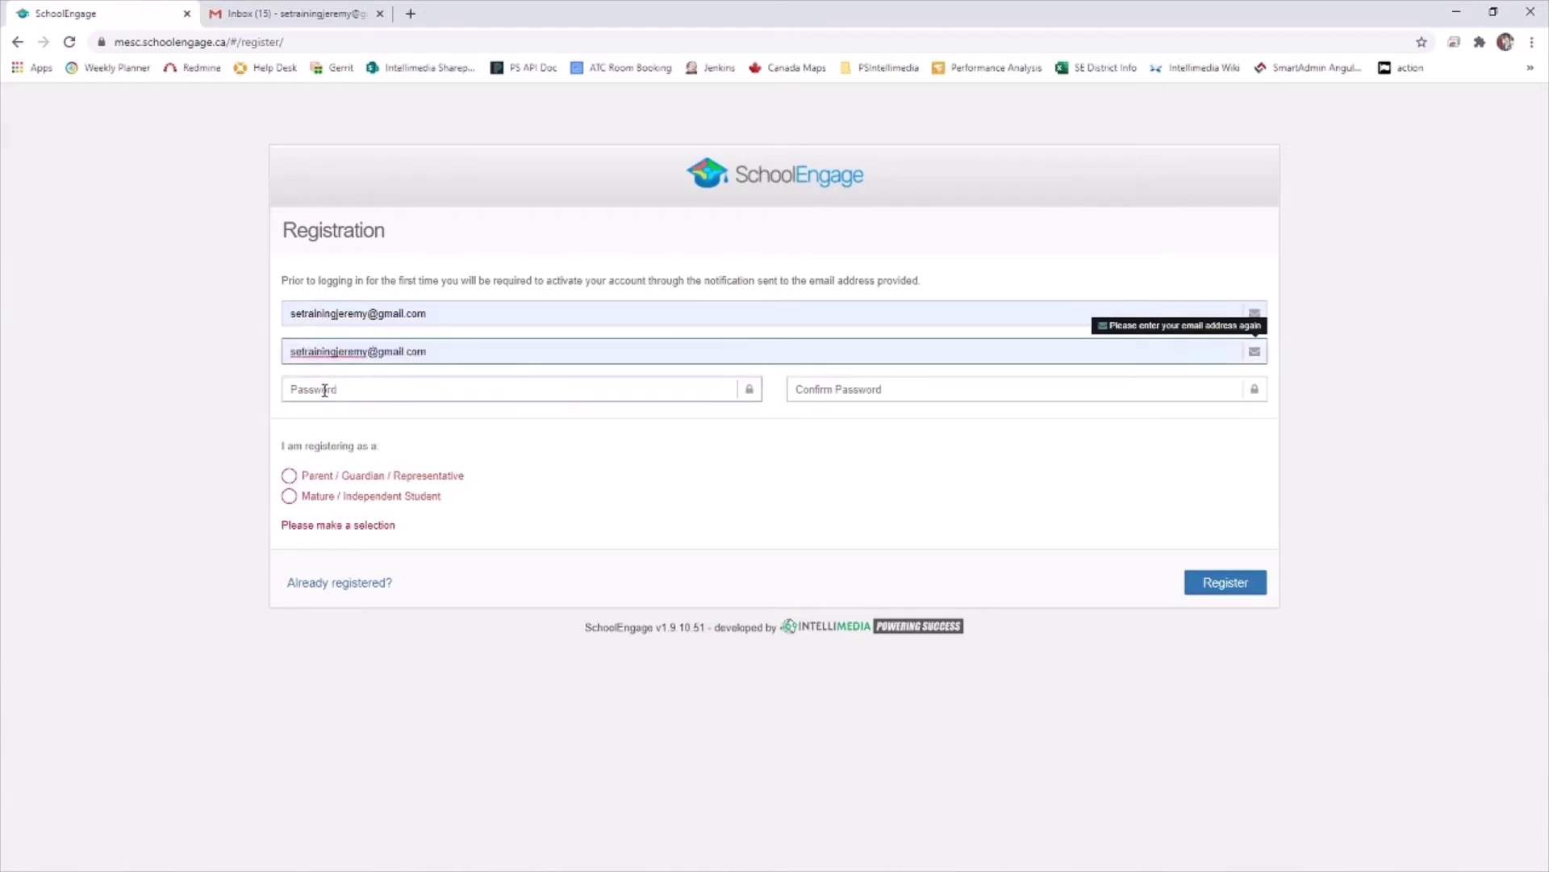
{"action": "left_click", "coordinate": [335, 392]}
Set and confirm the account password, then register as Parent / Guardian / Representative
{"action": "type", "text": "•••••"}
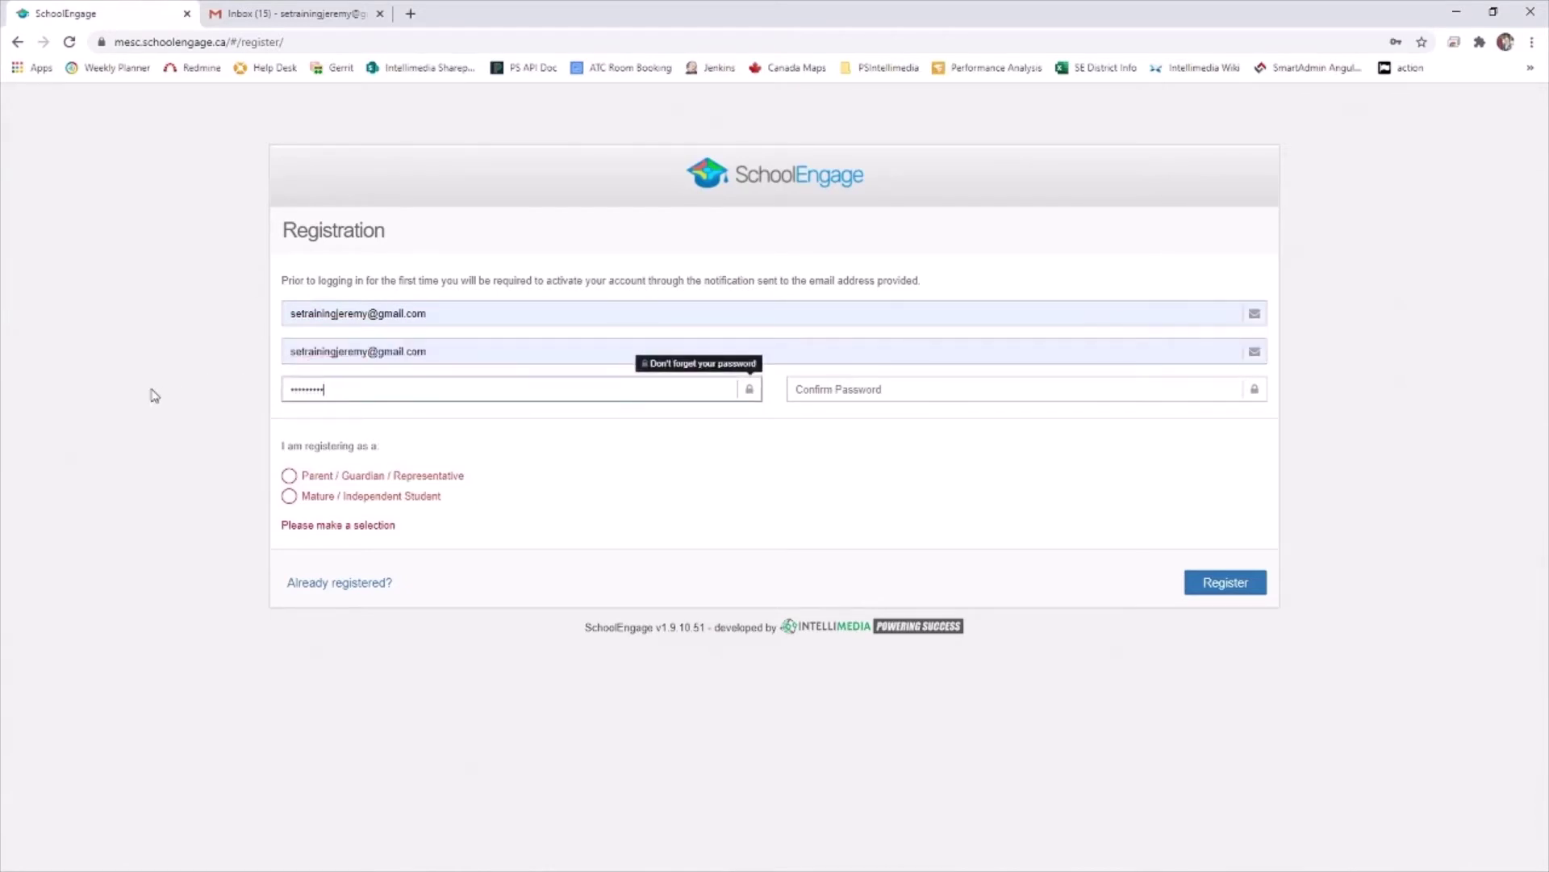
{"action": "key", "text": "Tab"}
{"action": "type", "text": "•"}
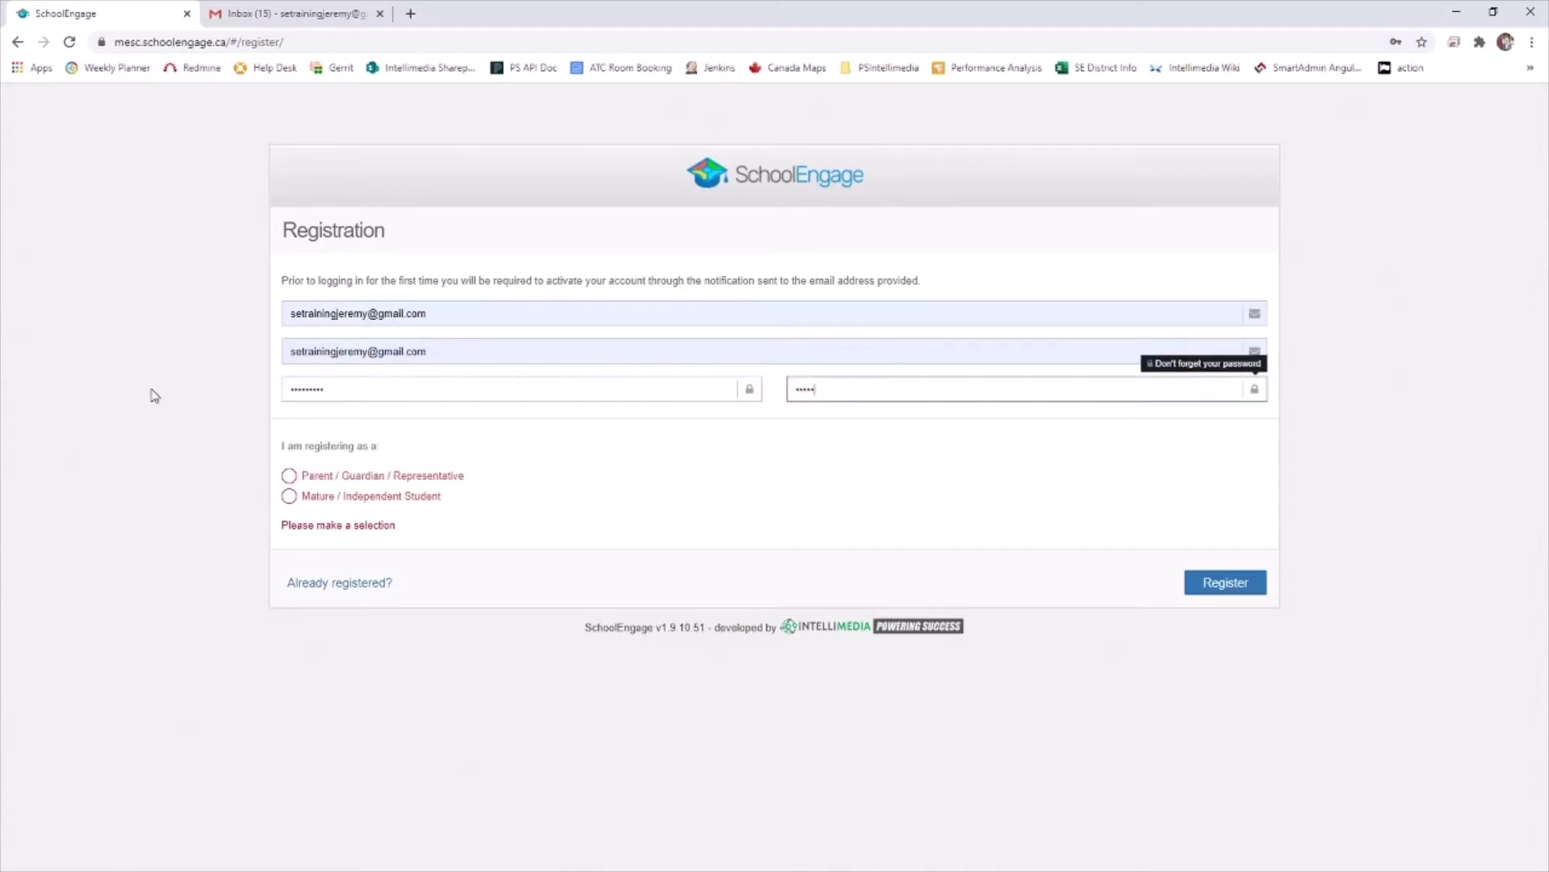
{"action": "left_click", "coordinate": [290, 478]}
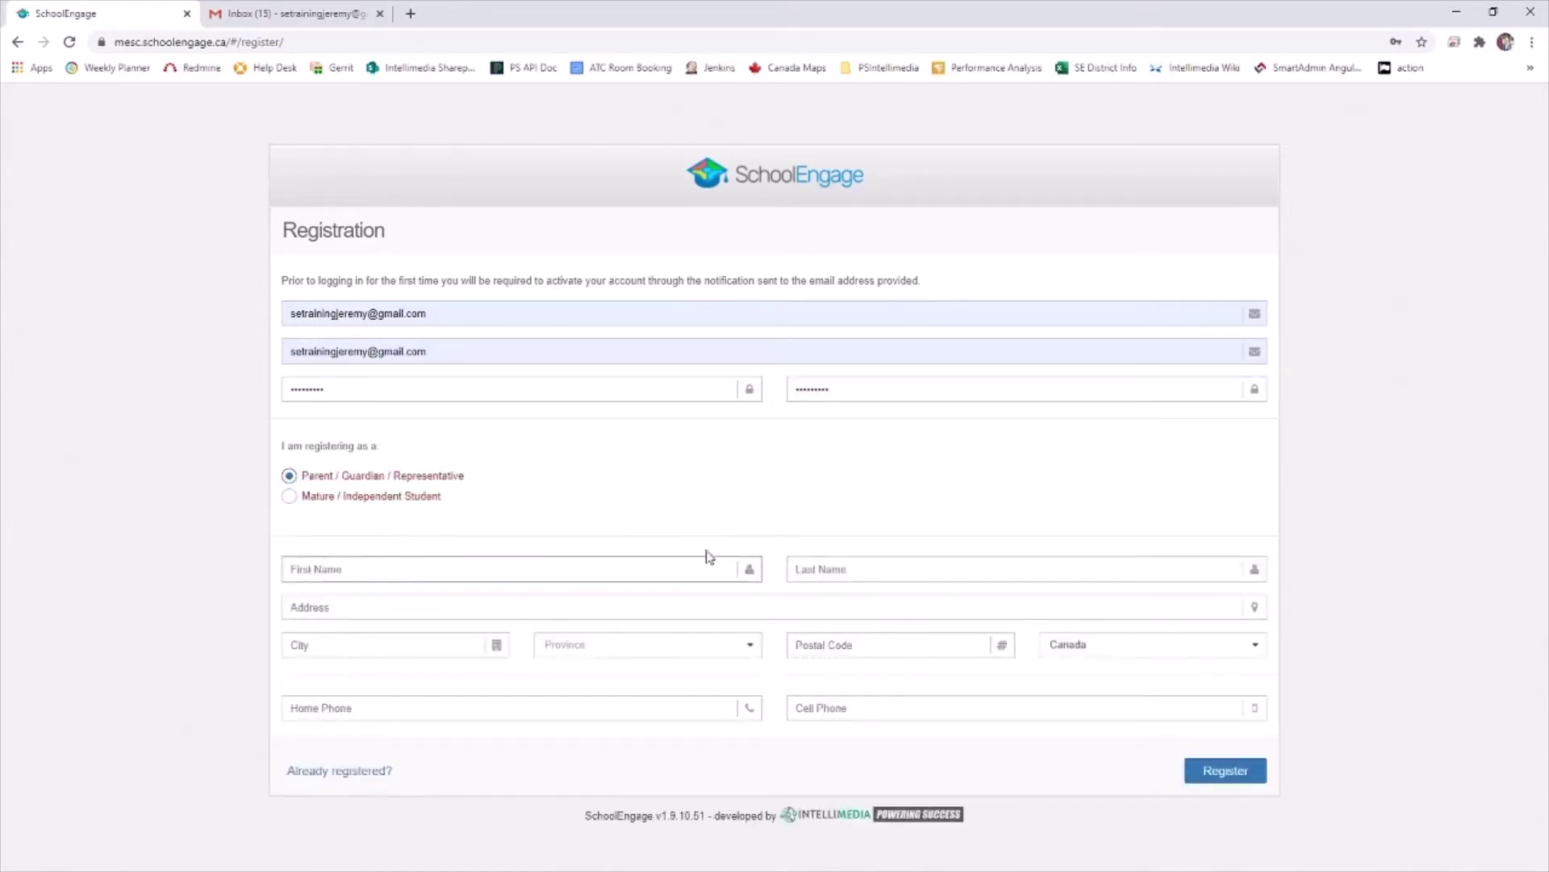
{"action": "left_click", "coordinate": [385, 573]}
Enter the parent's name as 'Example' 'Parent'
{"action": "type", "text": "Example"}
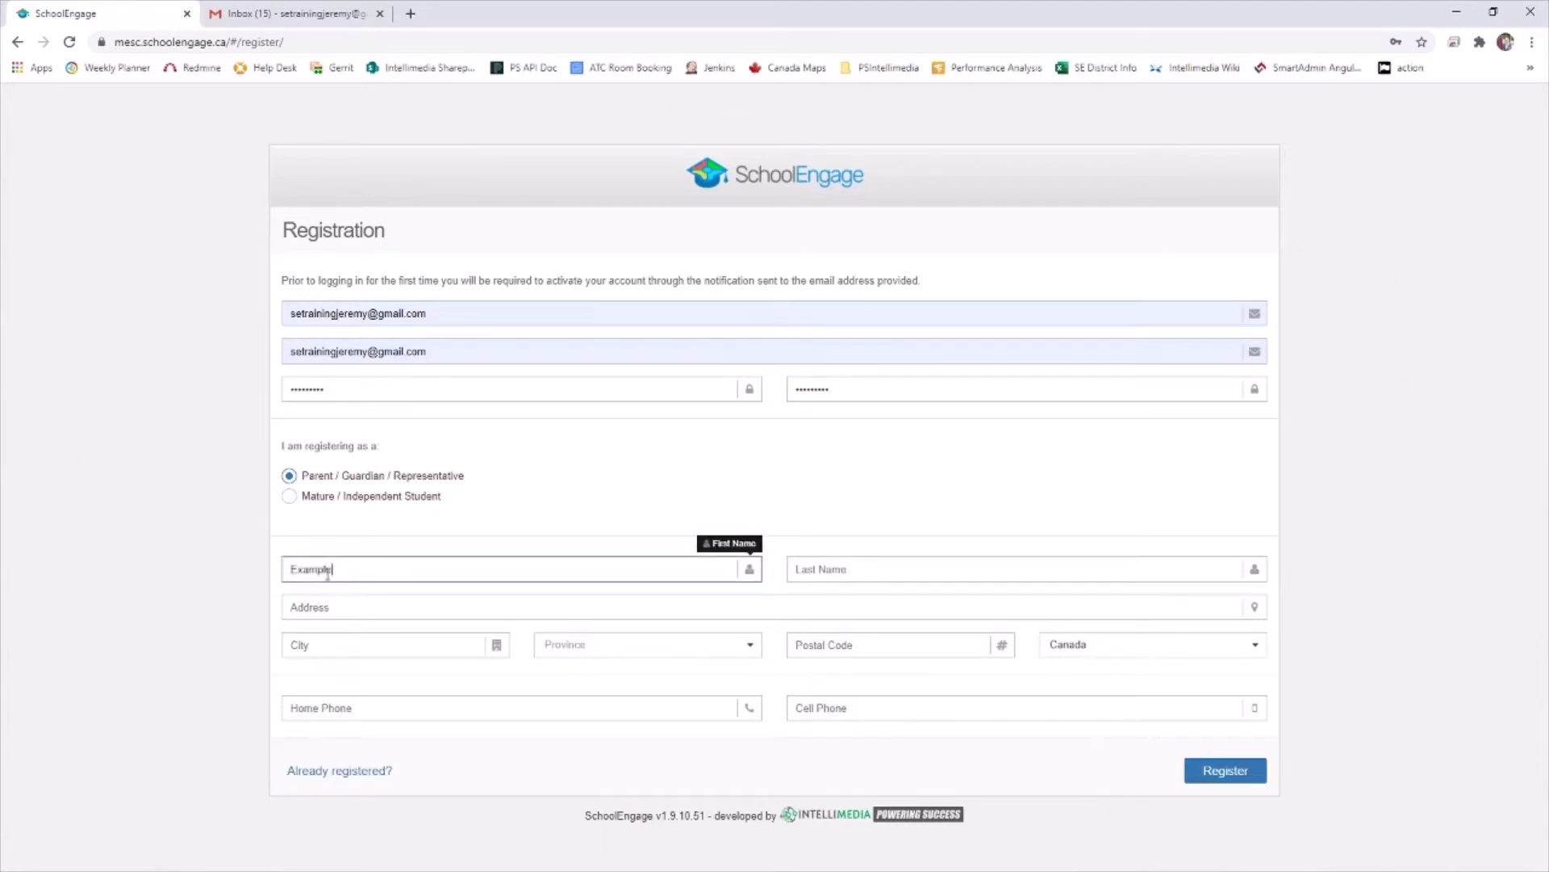
{"action": "key", "text": "Tab"}
{"action": "type", "text": "PArent"}
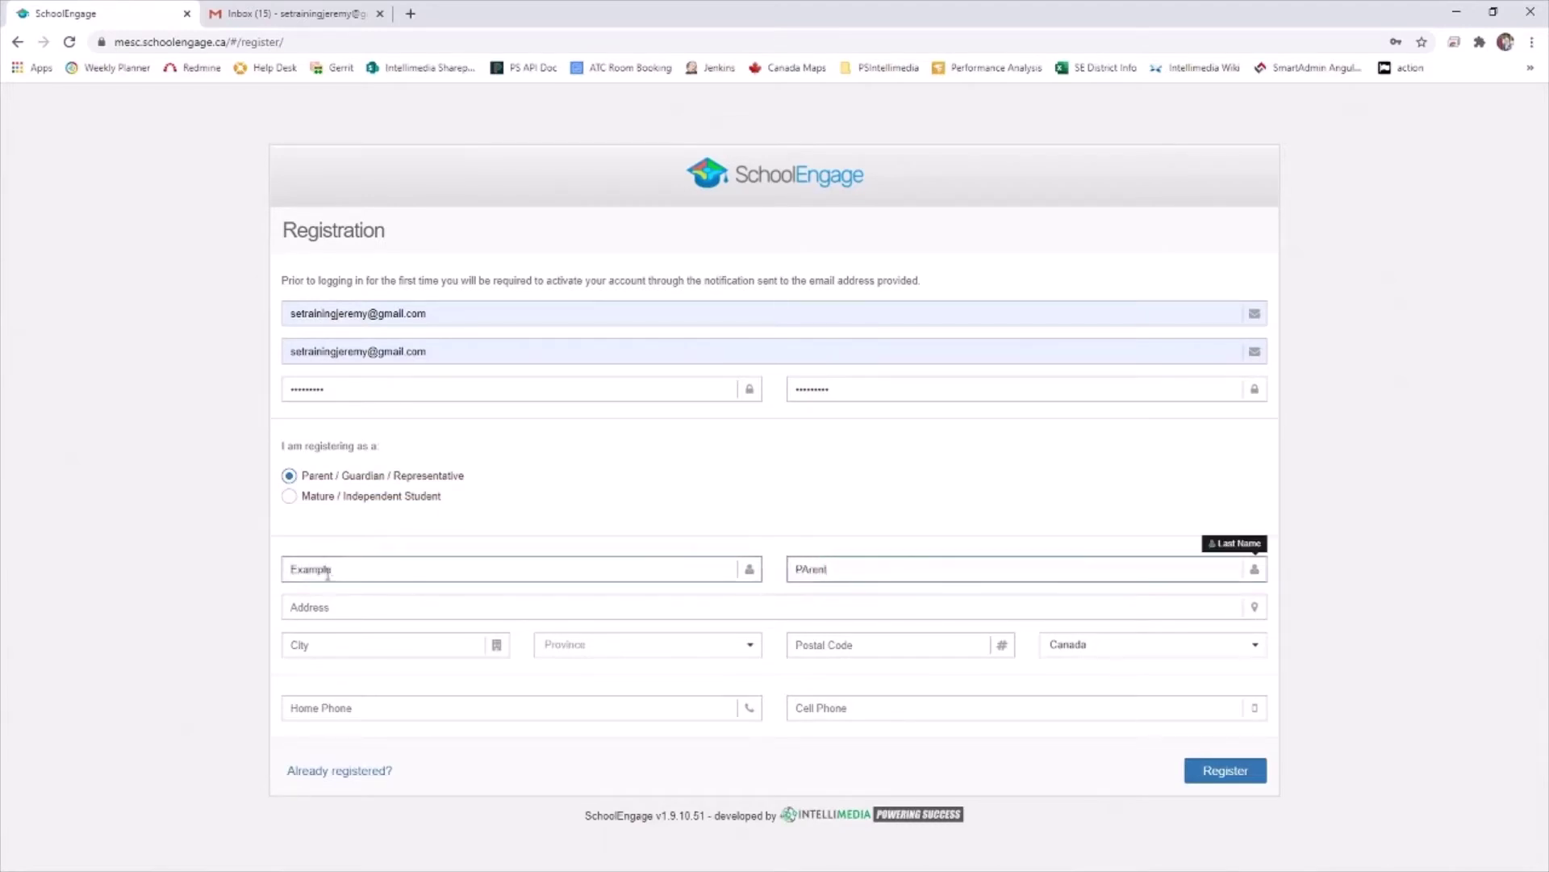
{"action": "key", "text": "BackSpace"}
{"action": "key", "text": "BackSpace"}
{"action": "type", "text": "arent"}
Fill in the parent's street address and city, with province Alberta
{"action": "left_click", "coordinate": [319, 604]}
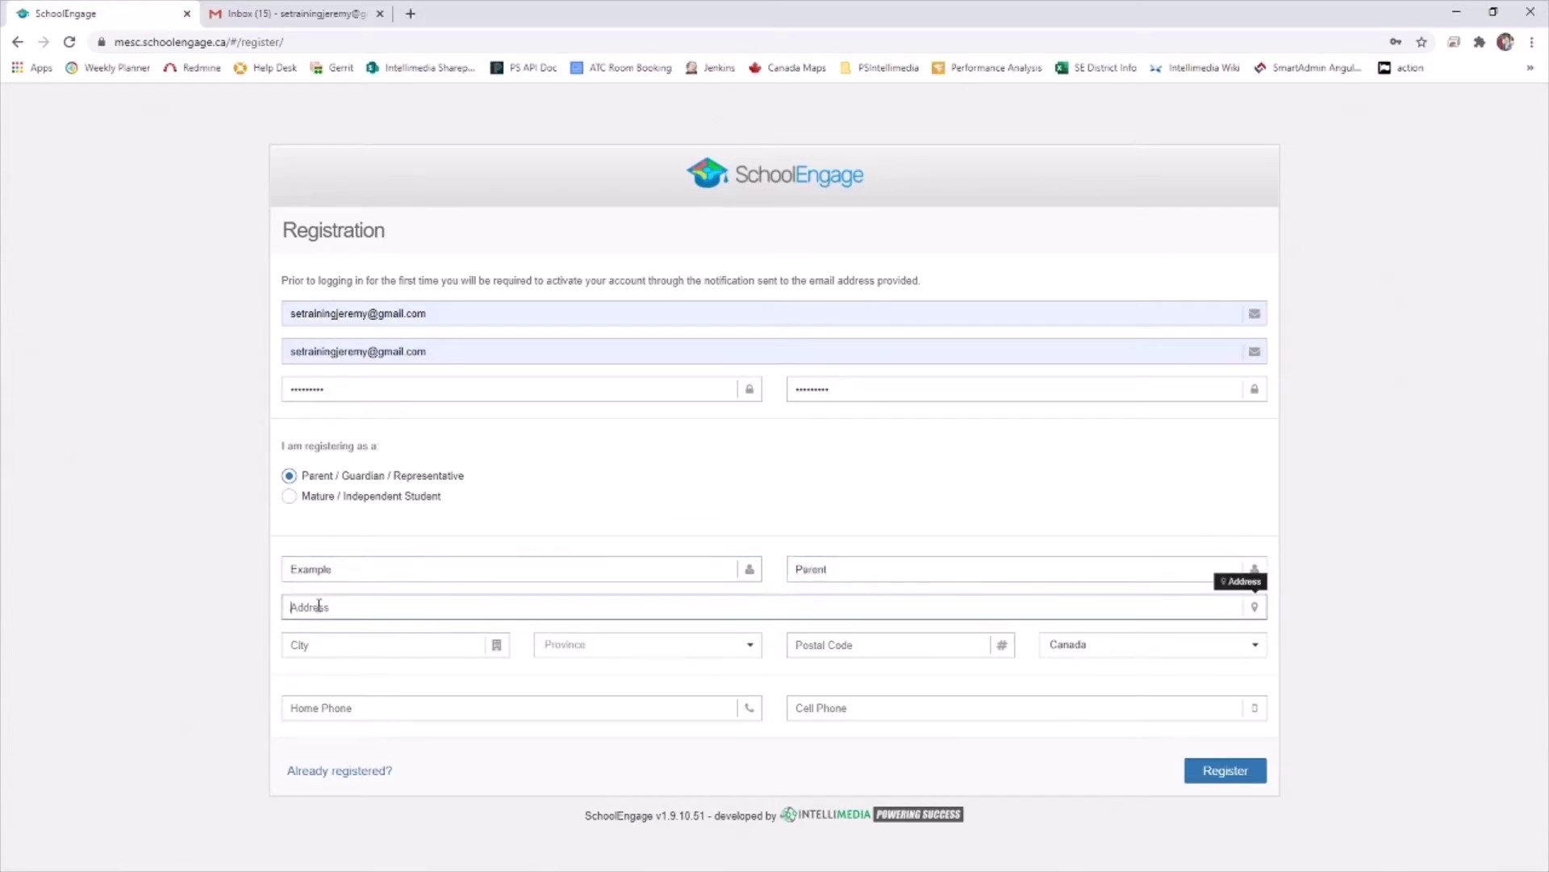
{"action": "type", "text": "123"}
{"action": "type", "text": "4 Exam"}
{"action": "type", "text": "ple wa"}
{"action": "type", "text": "Wa"}
{"action": "left_click", "coordinate": [361, 644]}
{"action": "type", "text": "Ponoka"}
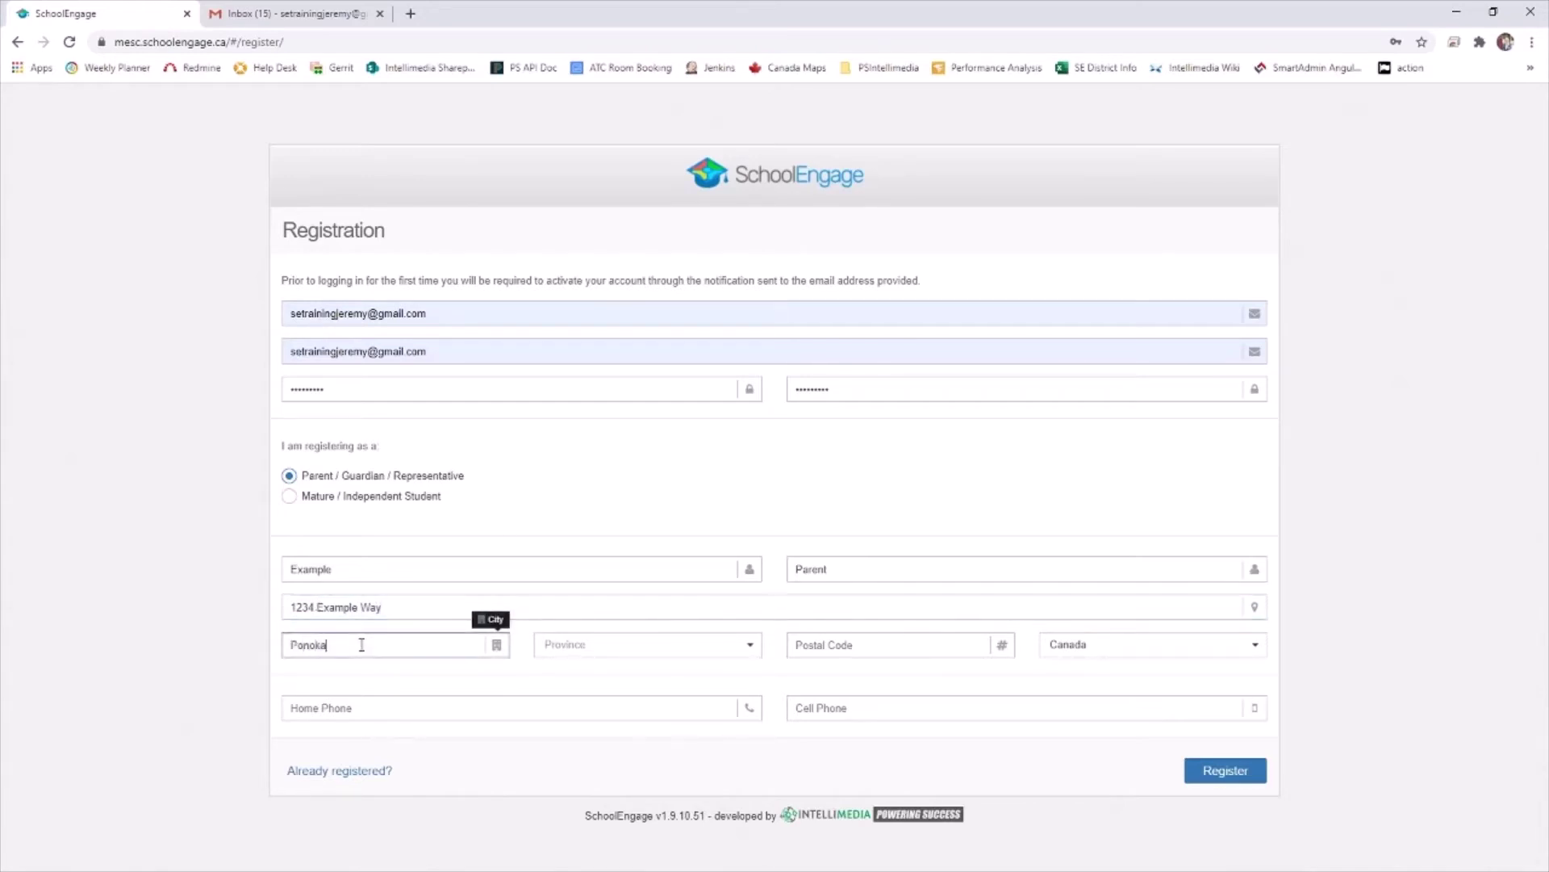
{"action": "left_click", "coordinate": [571, 646]}
{"action": "left_click", "coordinate": [654, 667]}
Add the postal code and home phone number, then submit the registration
{"action": "left_click", "coordinate": [856, 644]}
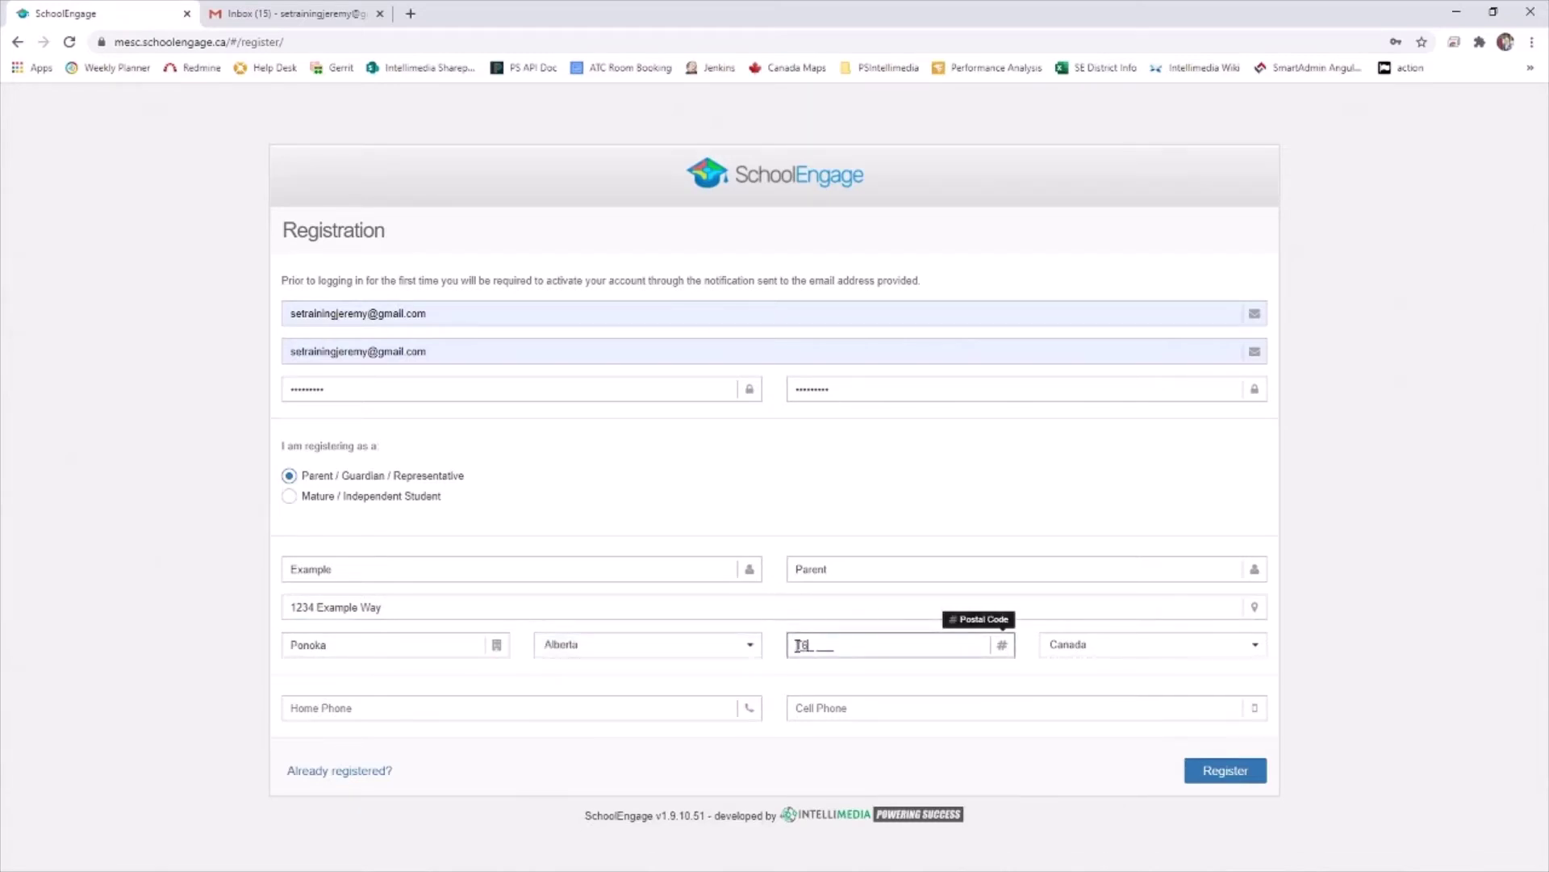
{"action": "type", "text": "T6T 6T6"}
{"action": "left_click", "coordinate": [651, 708]}
{"action": "left_click", "coordinate": [295, 712]}
{"action": "type", "text": "777777777777"}
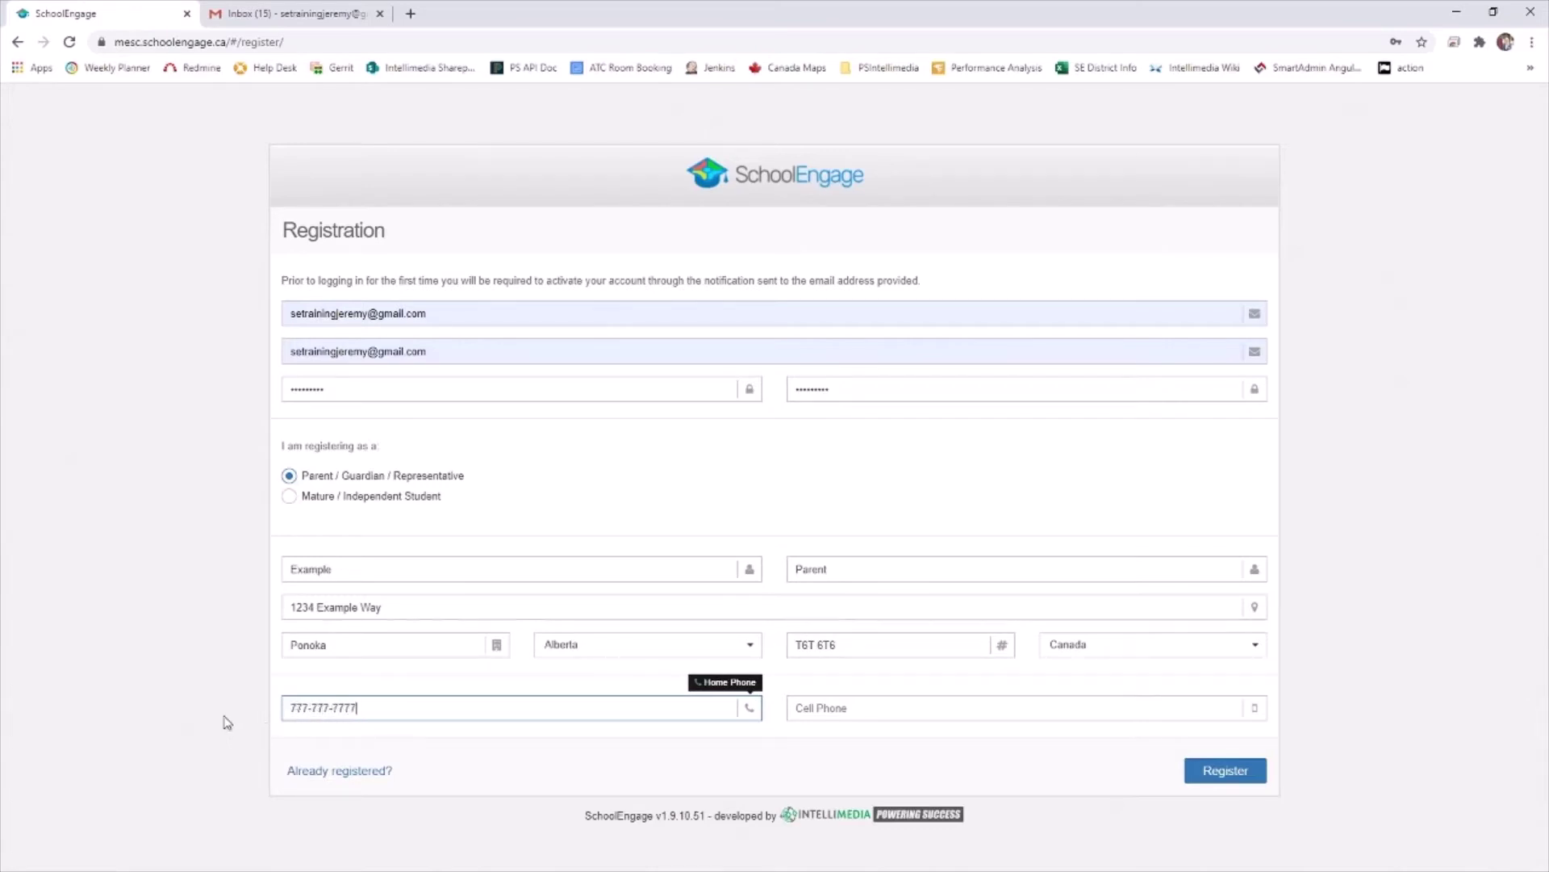
{"action": "left_click", "coordinate": [226, 722]}
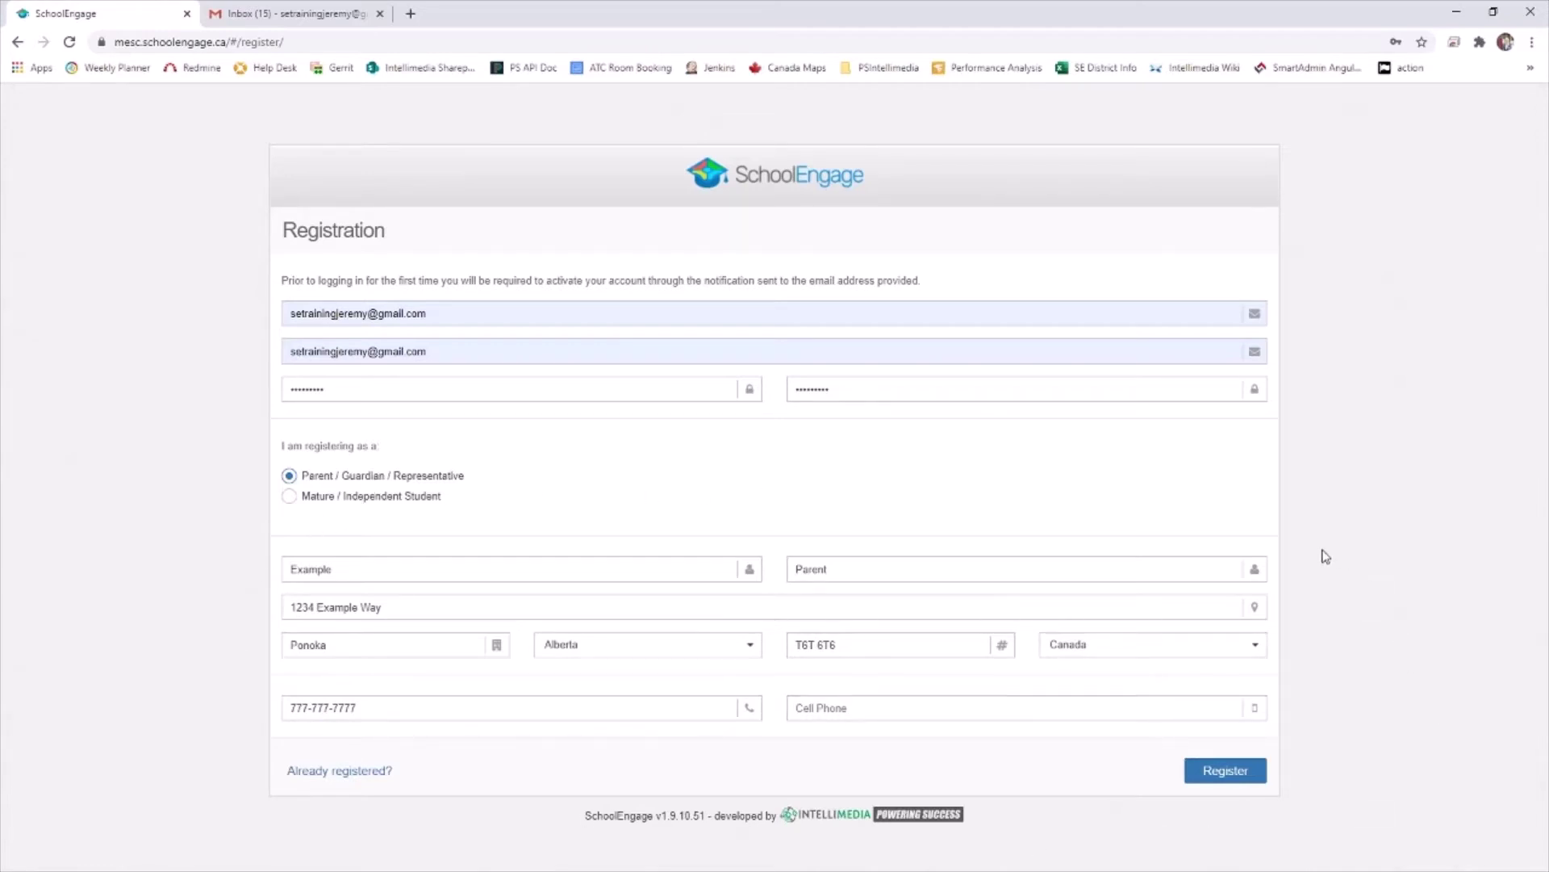
{"action": "left_click", "coordinate": [1243, 774]}
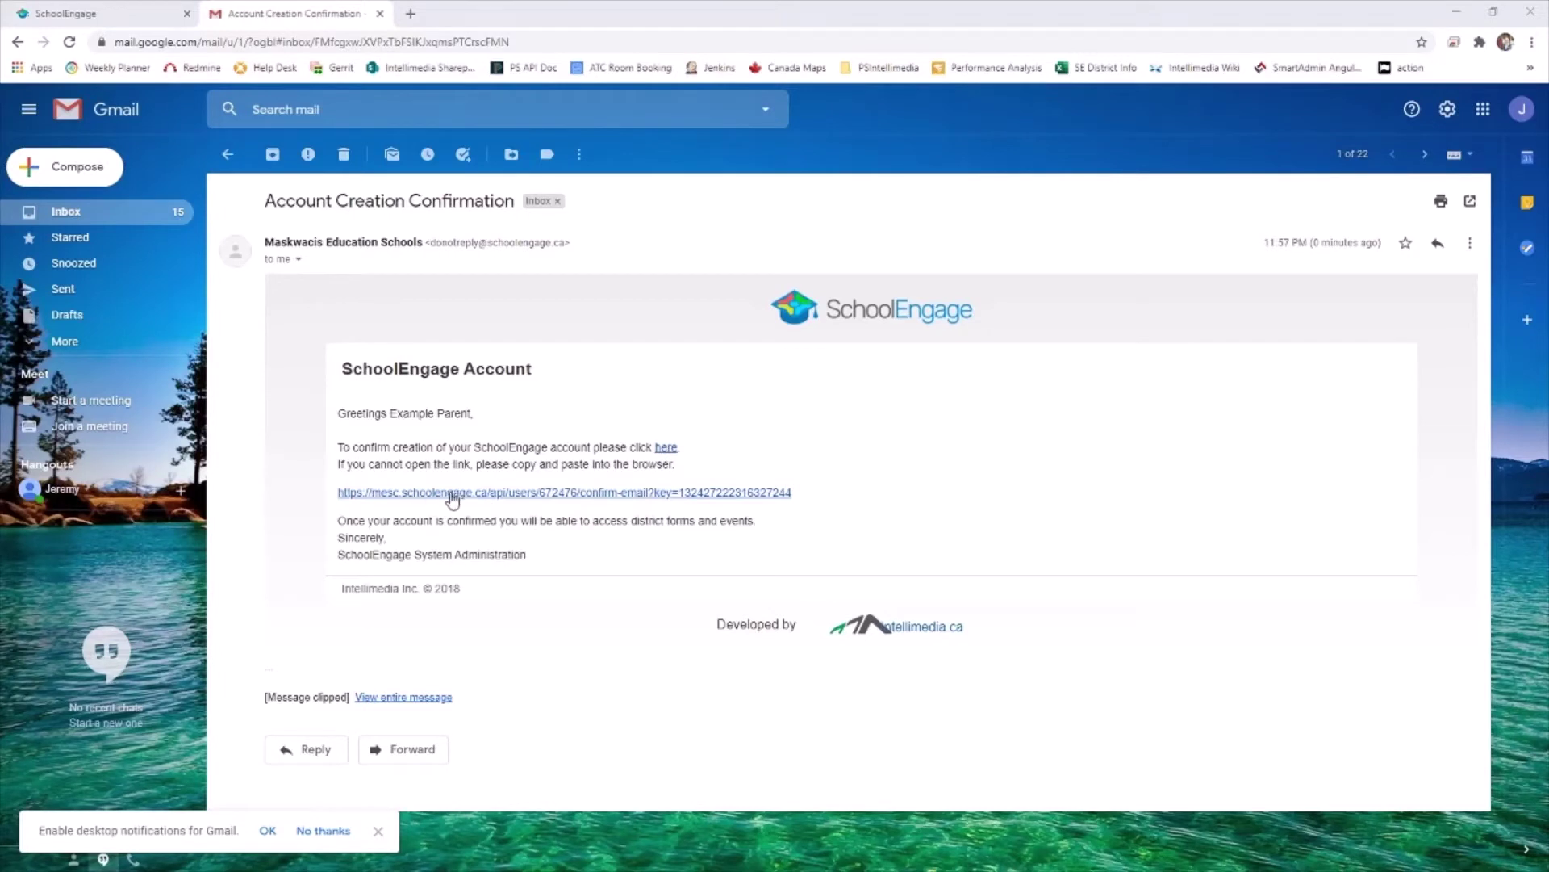
Follow the 'here' link in the Account Creation Confirmation email
{"action": "left_click", "coordinate": [666, 449]}
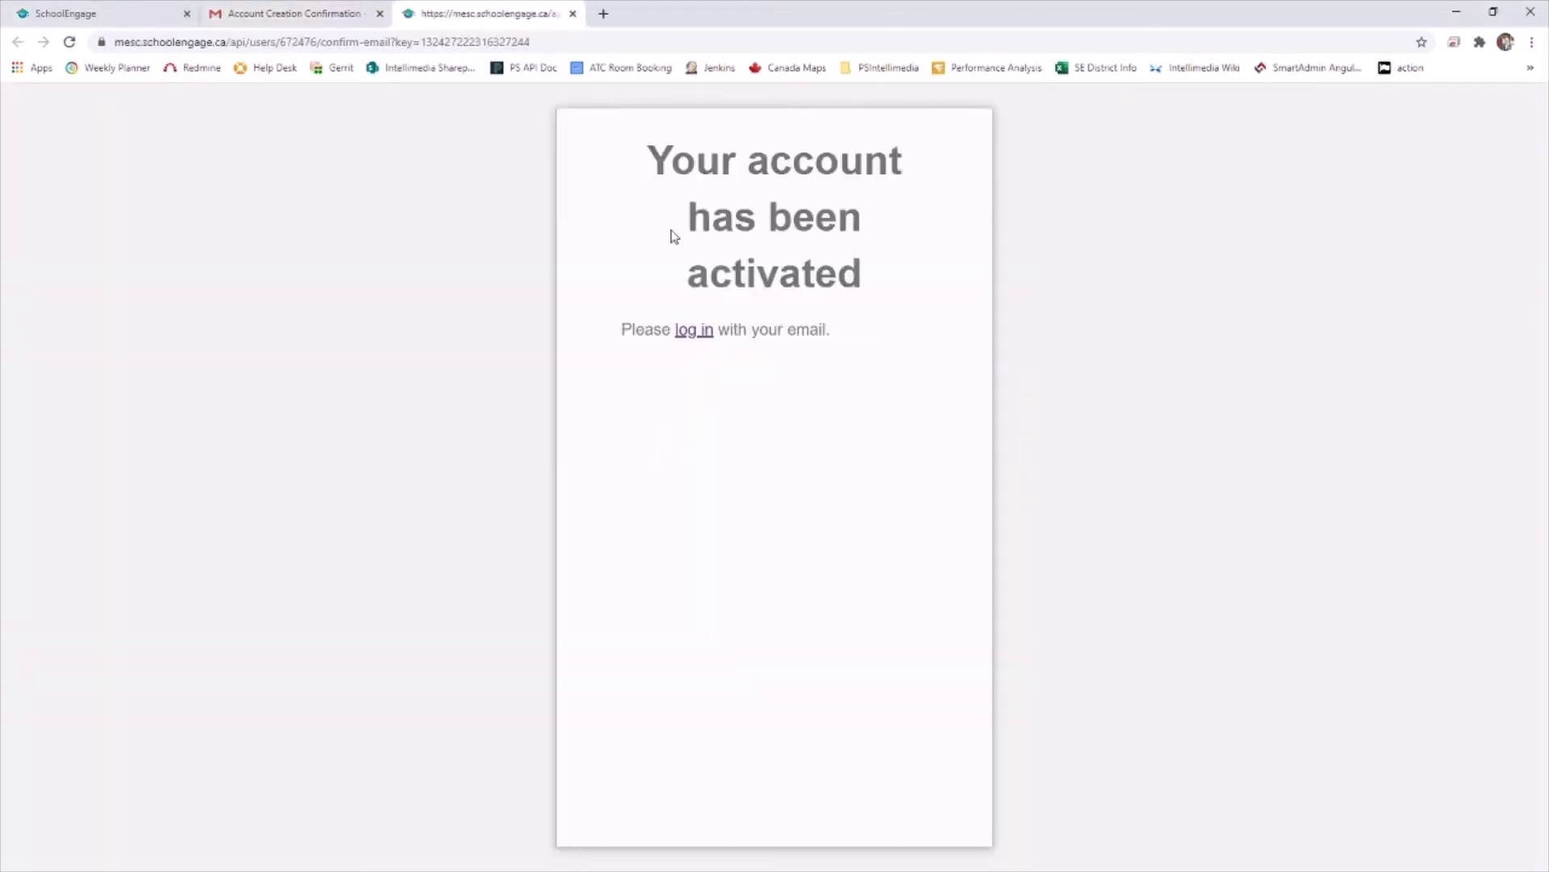
Sign in with the new account's email address and password
{"action": "left_click_drag", "start_coordinate": [637, 159], "coordinate": [877, 271]}
{"action": "left_click", "coordinate": [918, 318]}
{"action": "left_click", "coordinate": [692, 335]}
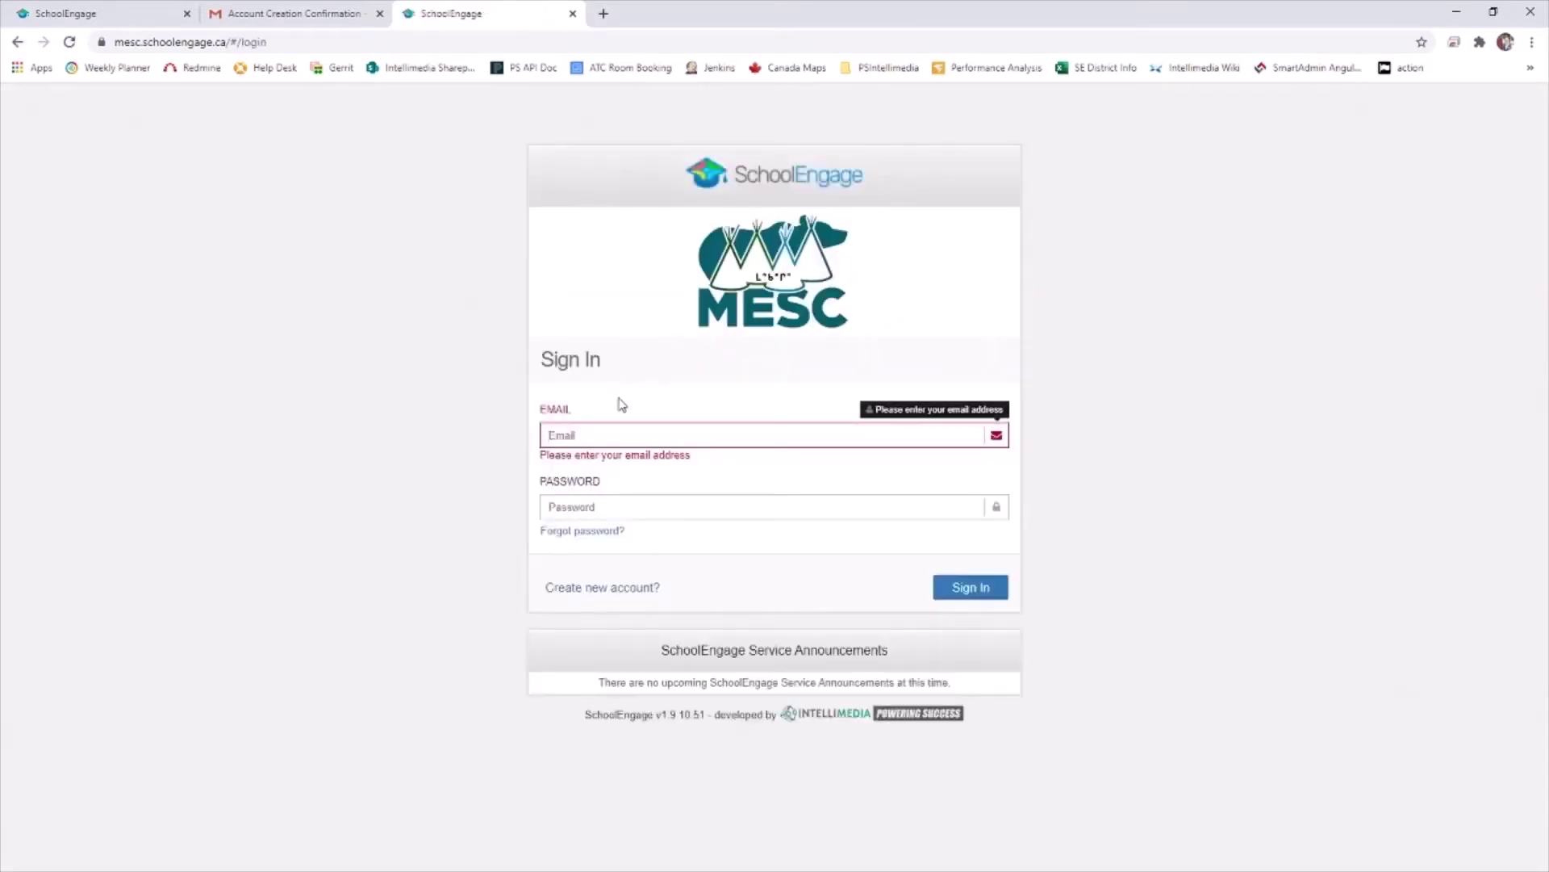
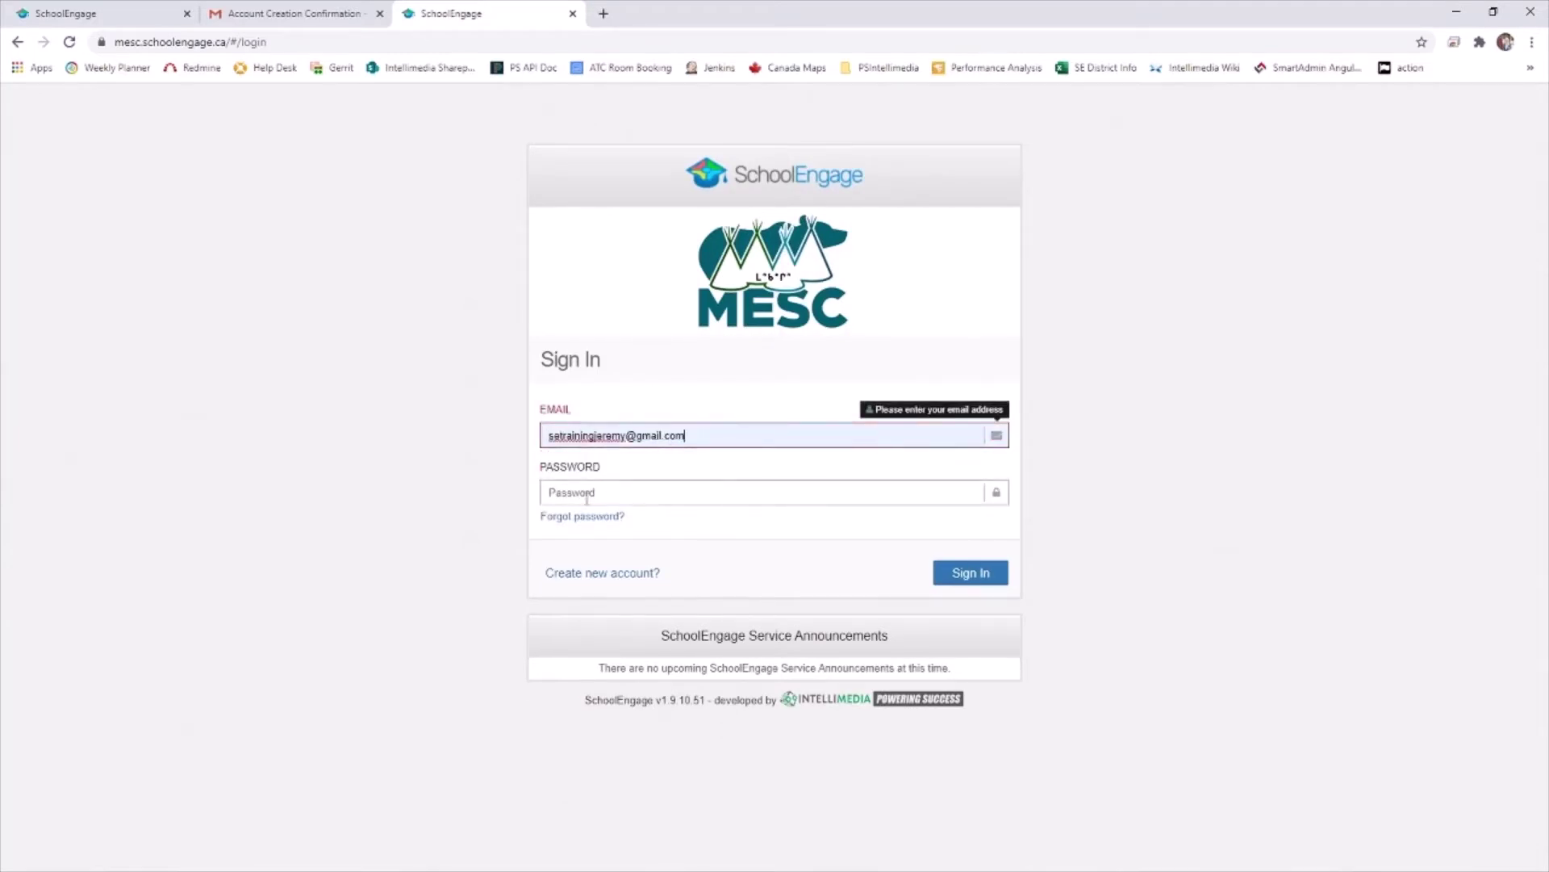
{"action": "key", "text": "Tab"}
{"action": "type", "text": "s••"}
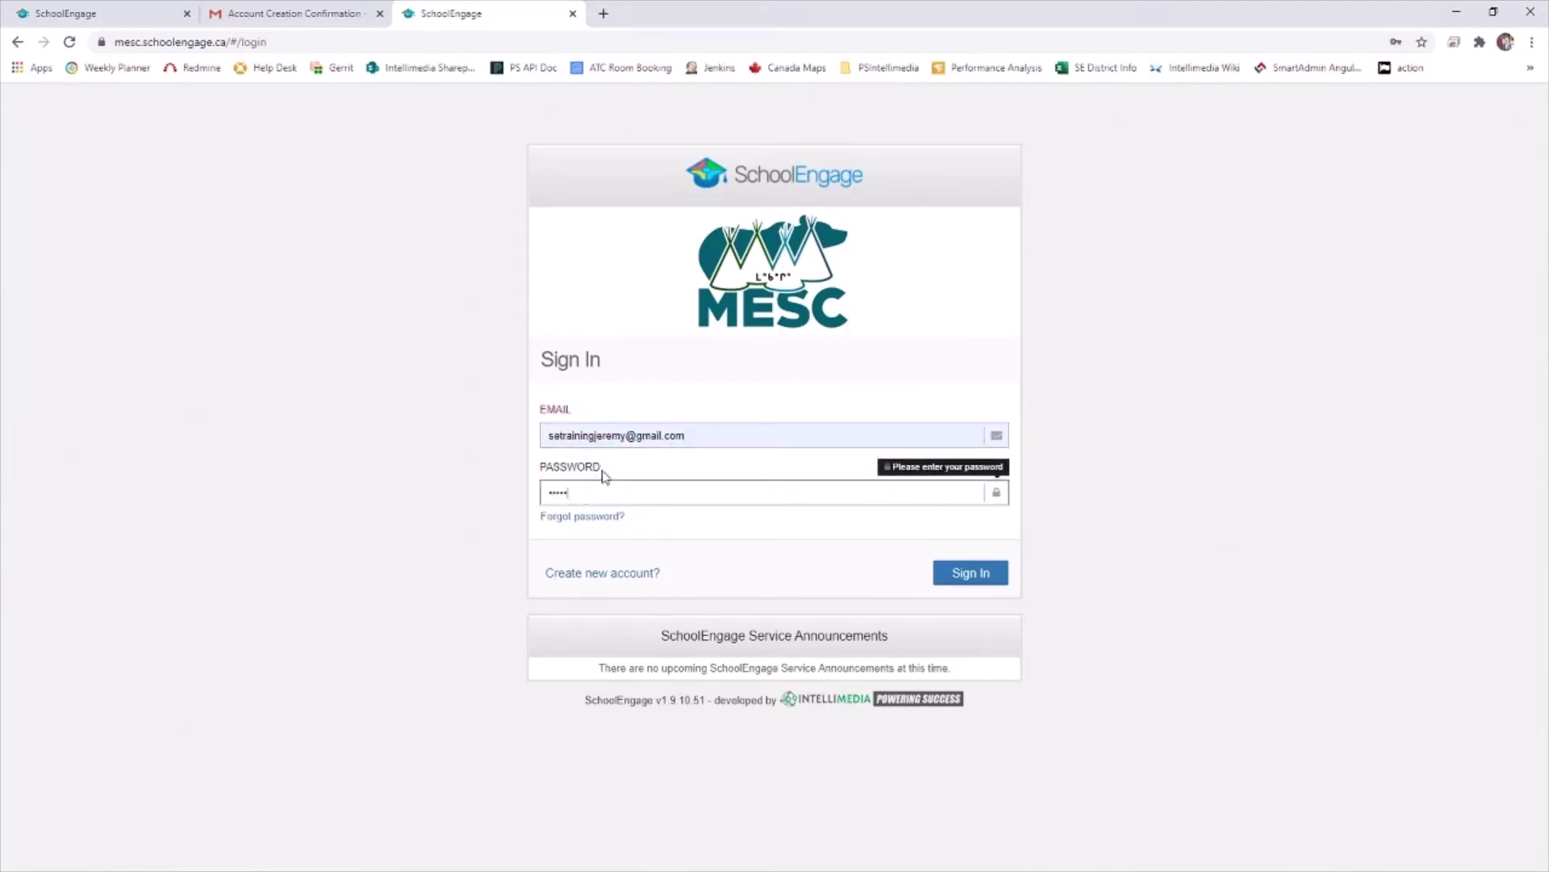
{"action": "type", "text": "••••••"}
{"action": "left_click", "coordinate": [972, 574]}
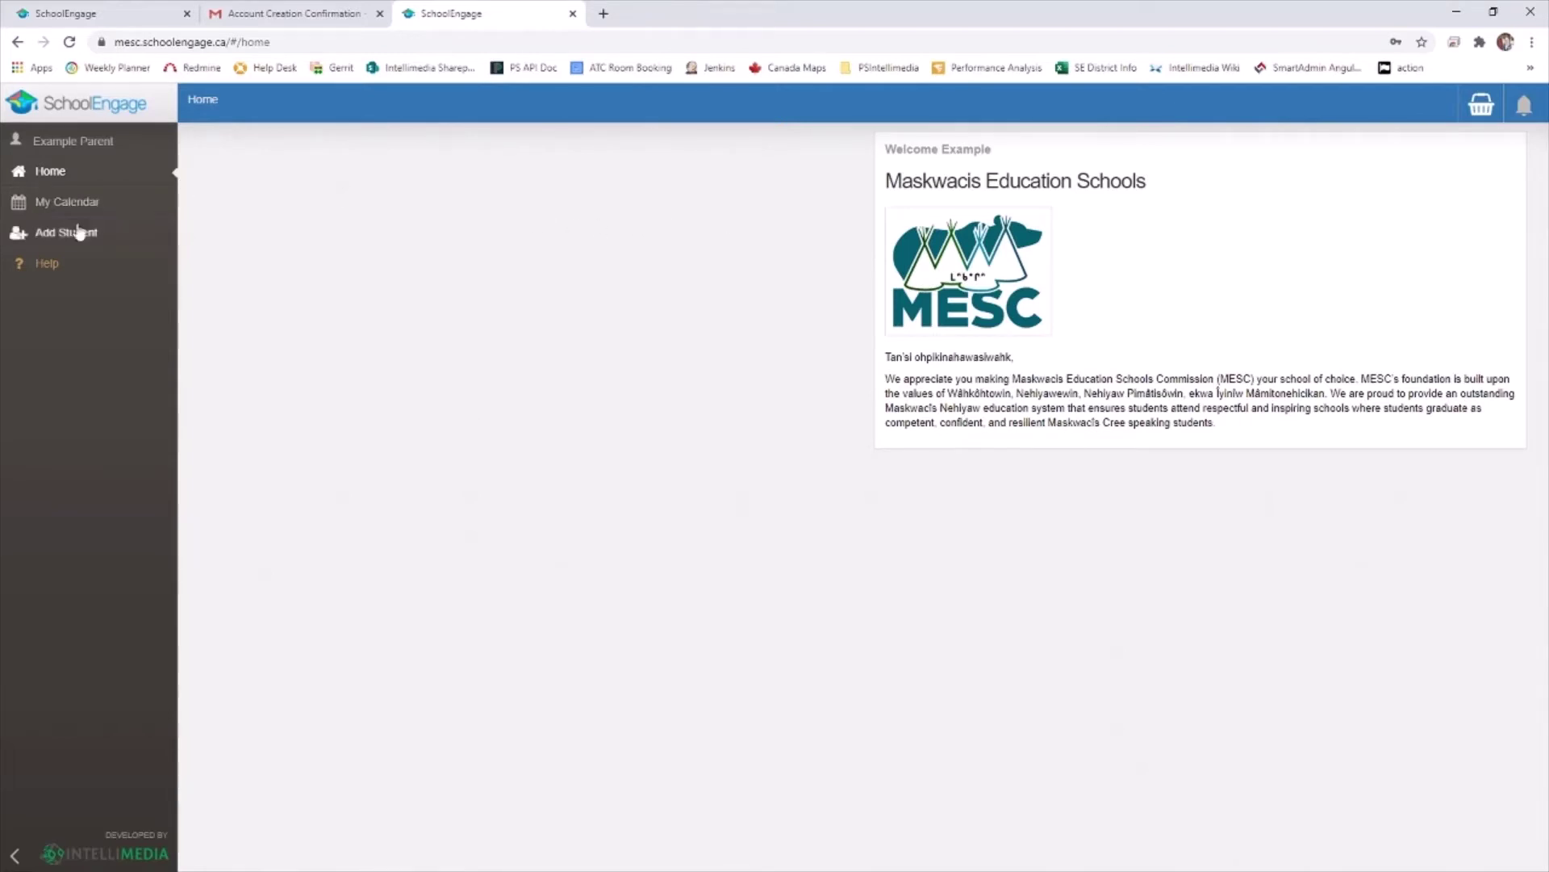
Add a new student named 'Example' 'Student'
{"action": "left_click", "coordinate": [67, 239]}
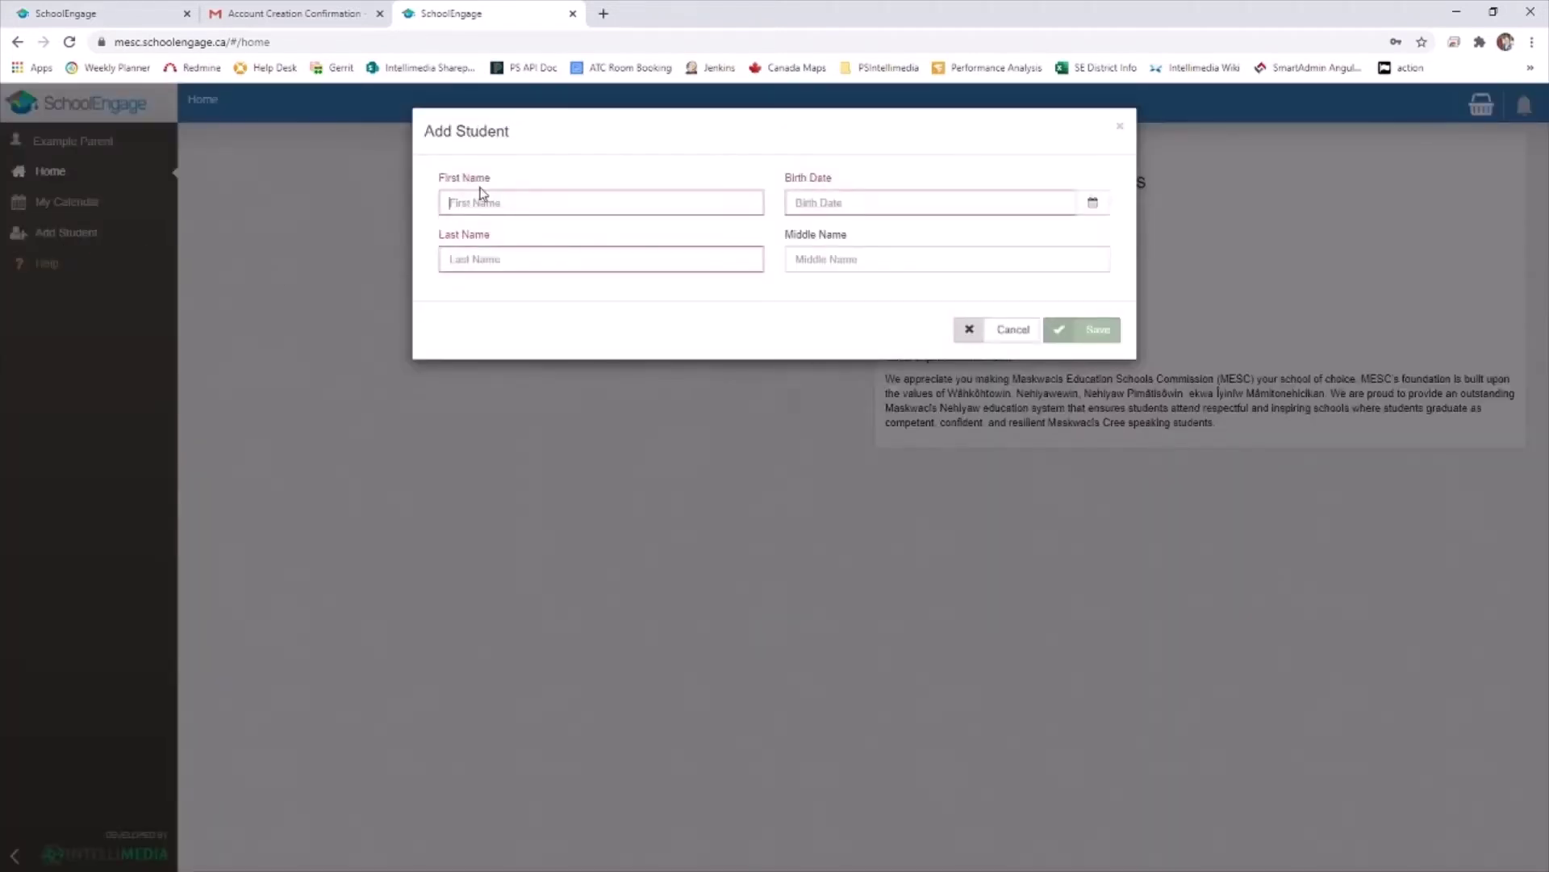
{"action": "left_click", "coordinate": [458, 204]}
{"action": "type", "text": "Eample"}
{"action": "key", "text": "BackSpace"}
{"action": "key", "text": "BackSpace"}
{"action": "key", "text": "BackSpace"}
{"action": "key", "text": "BackSpace"}
{"action": "type", "text": "ample"}
{"action": "key", "text": "Tab"}
{"action": "type", "text": "Student"}
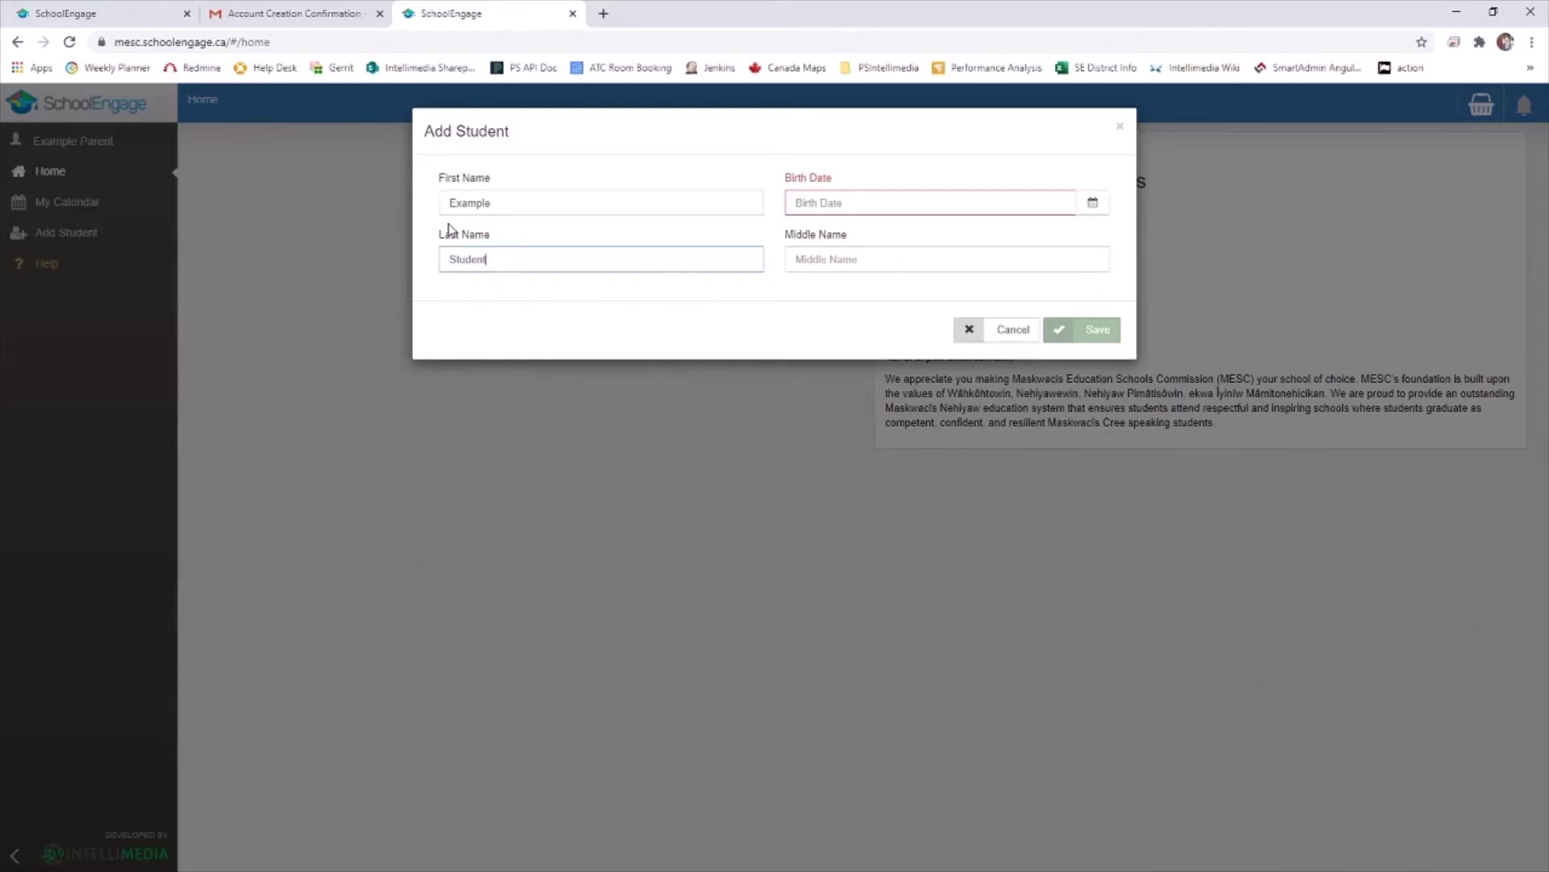
{"action": "left_click", "coordinate": [866, 200]}
{"action": "type", "text": "05/16/2001"}
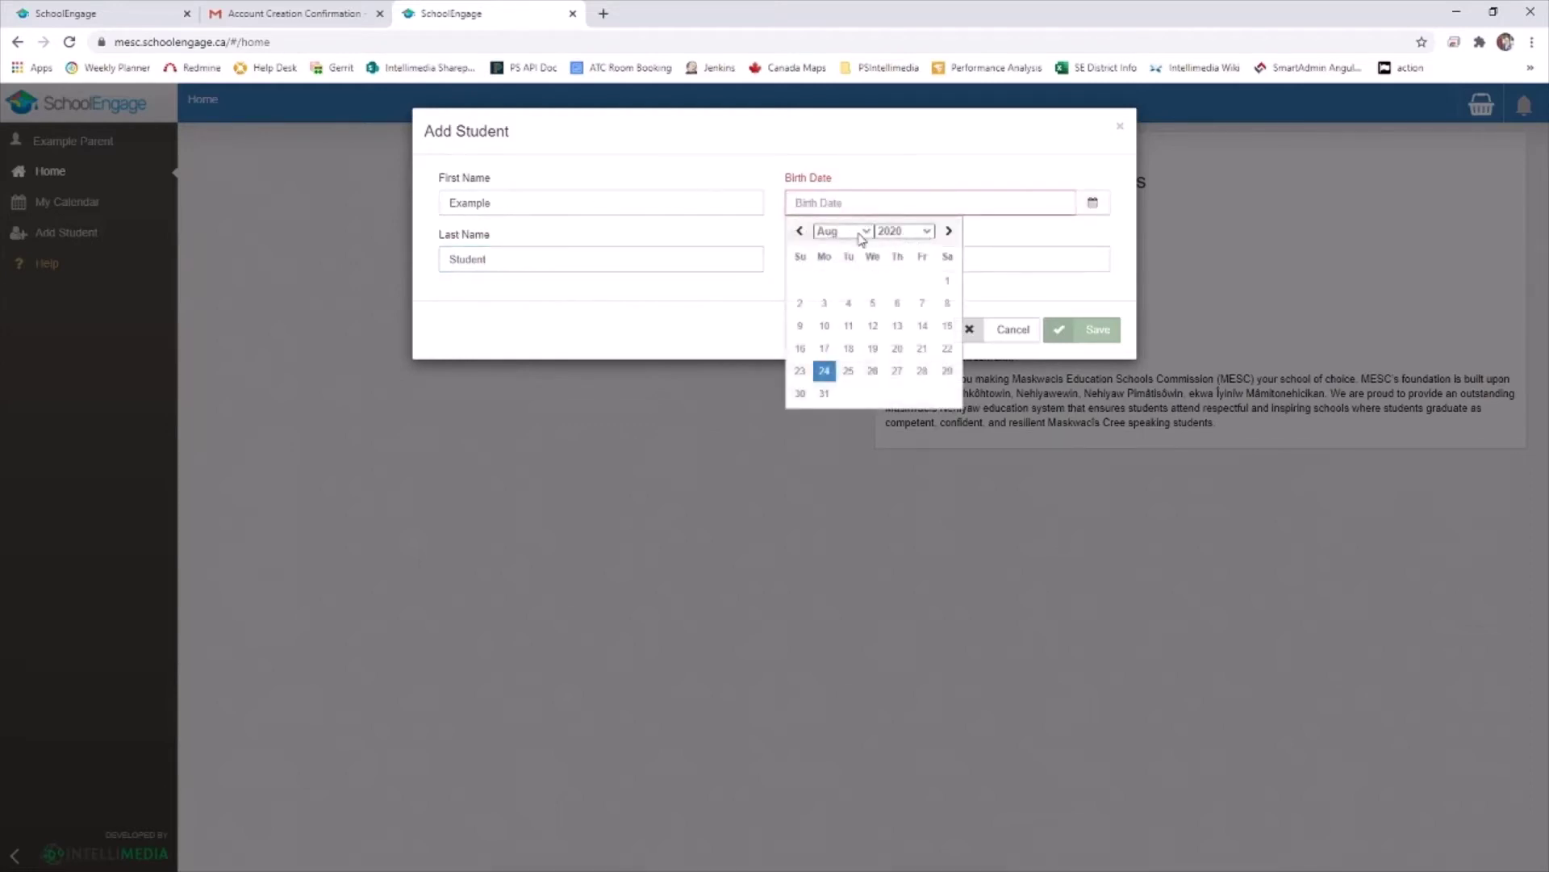
{"action": "left_click", "coordinate": [832, 311]}
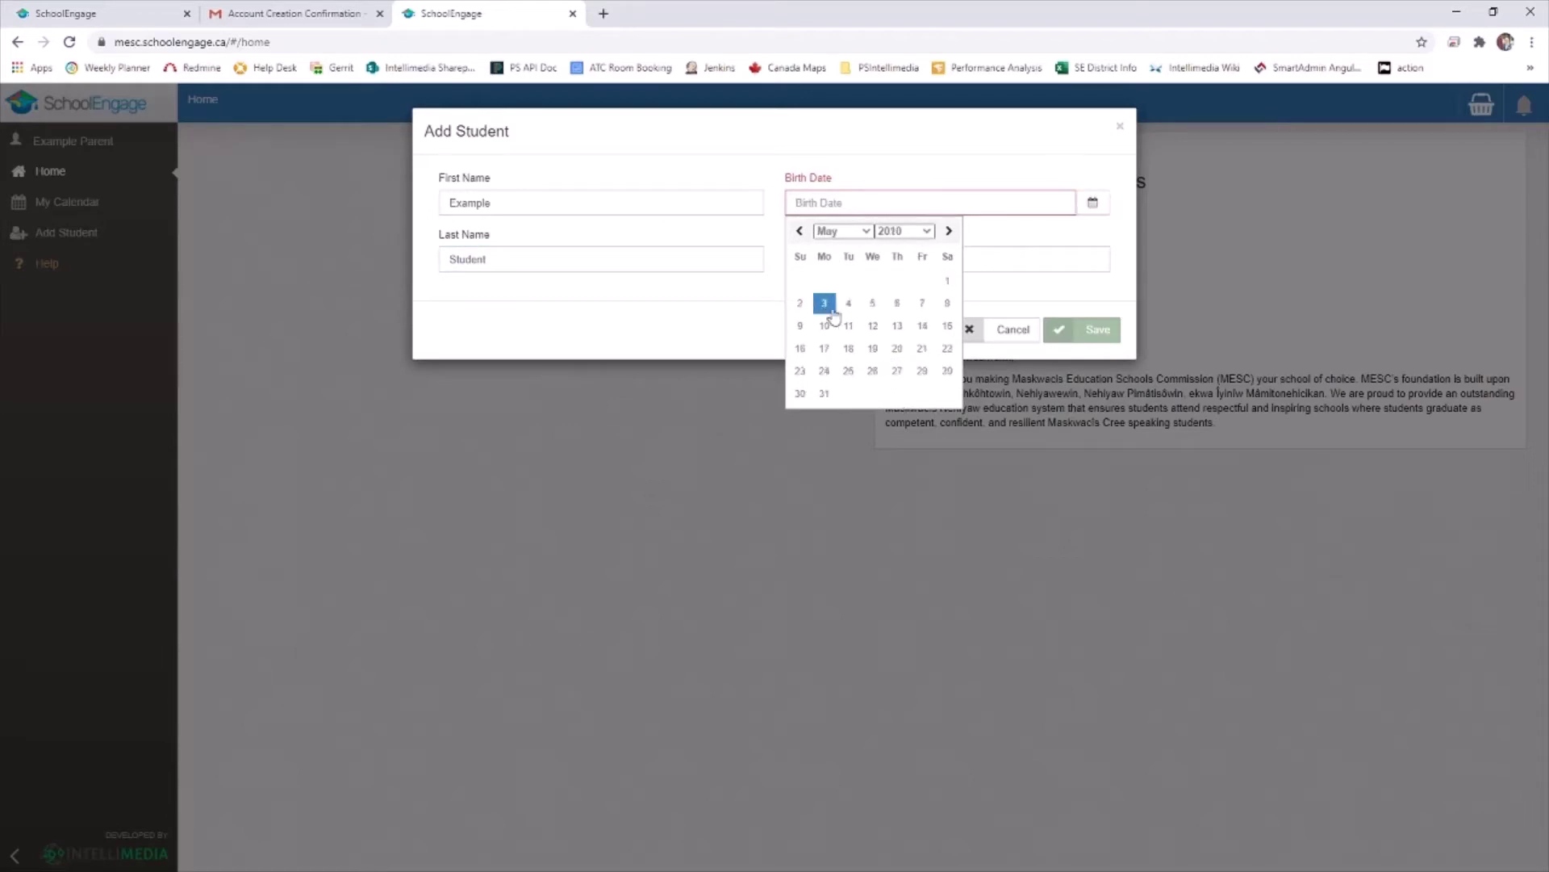
{"action": "left_click", "coordinate": [824, 303]}
{"action": "left_click", "coordinate": [1093, 332]}
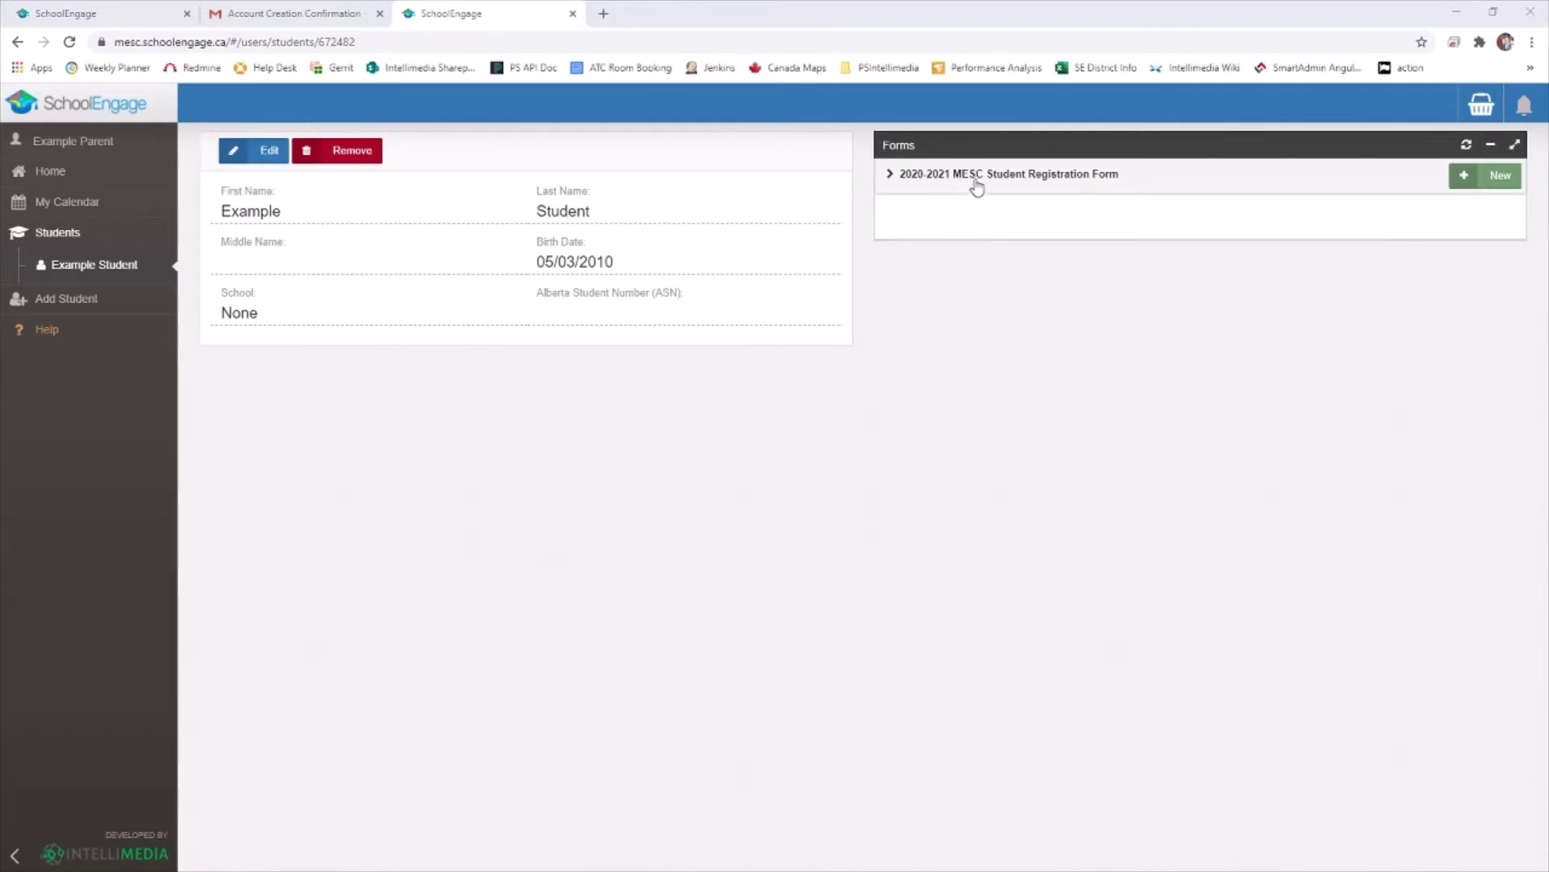
Open a new 2020-2021 MESC application, choosing At-home learning and 'no' for previous MESC registration
{"action": "left_click", "coordinate": [891, 179]}
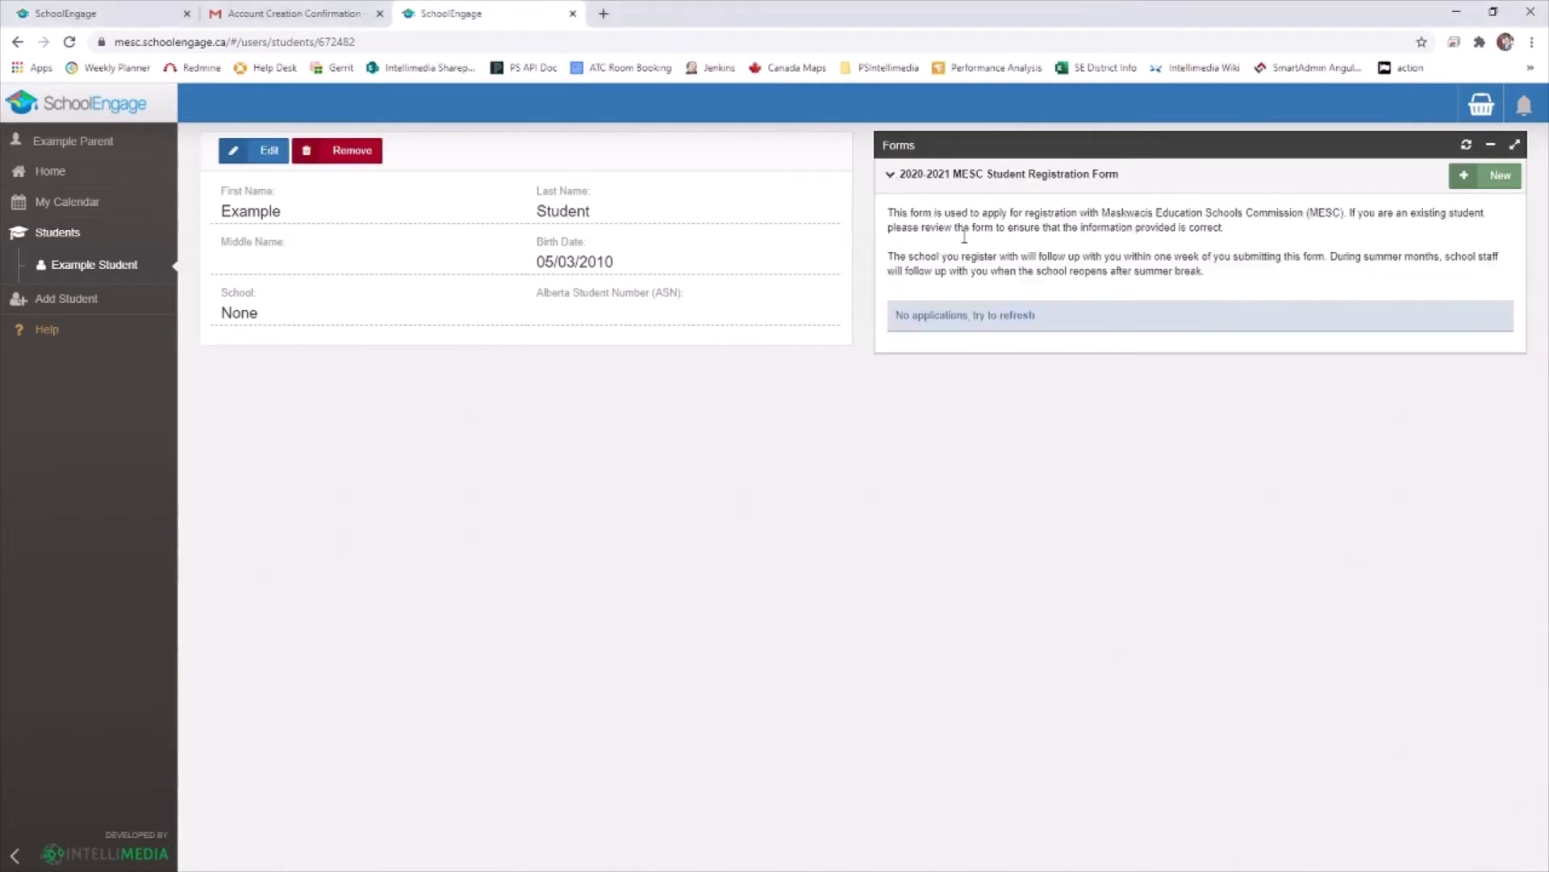
{"action": "left_click", "coordinate": [1501, 176]}
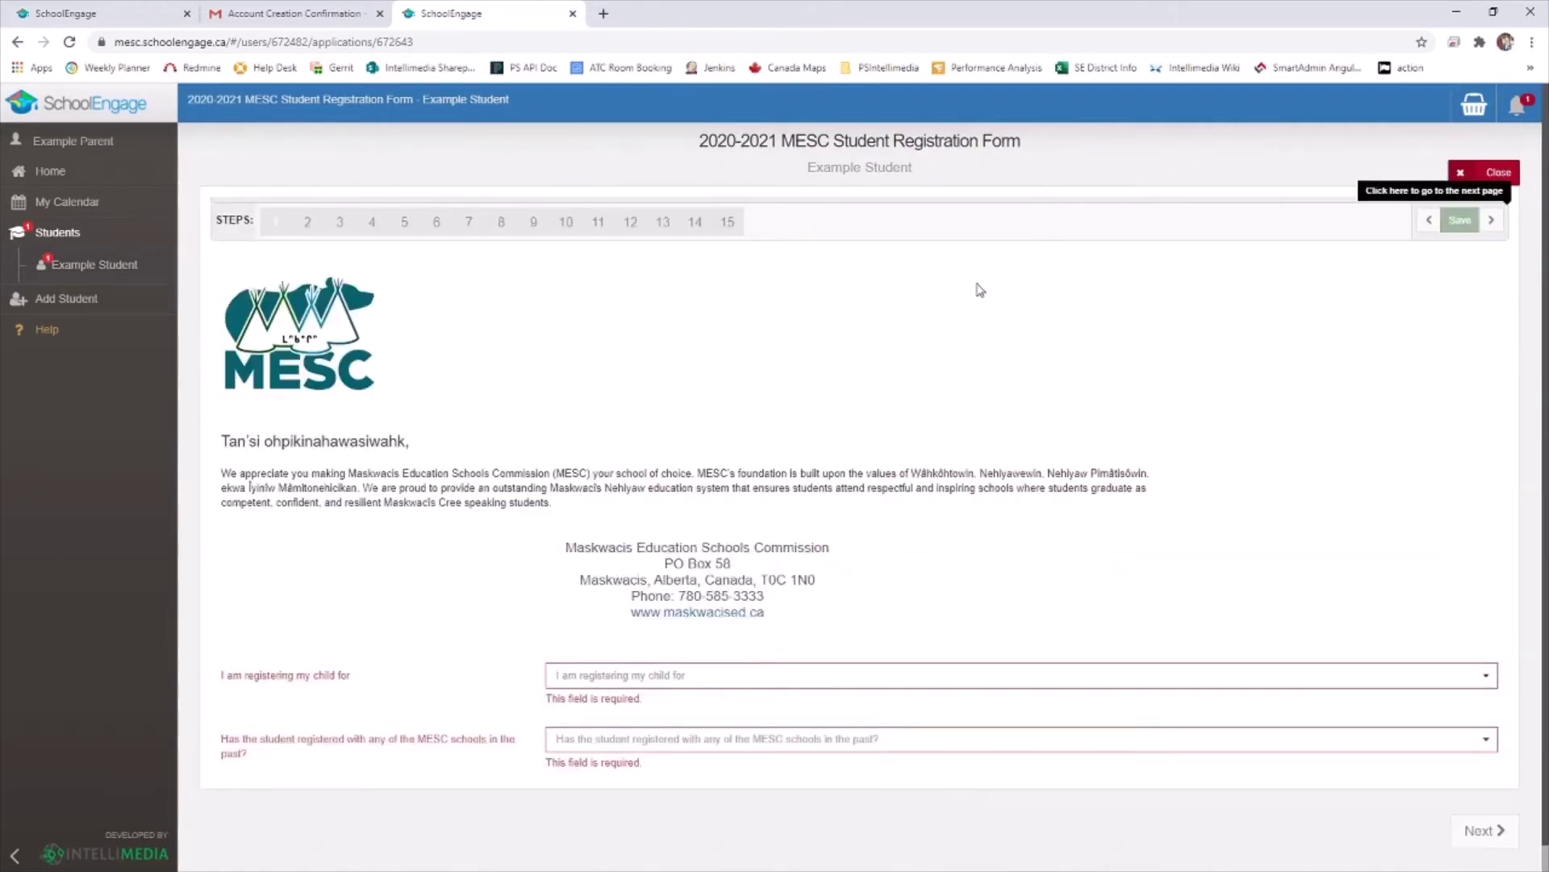
{"action": "scroll", "coordinate": [978, 289], "scroll_direction": "down", "scroll_amount": 1}
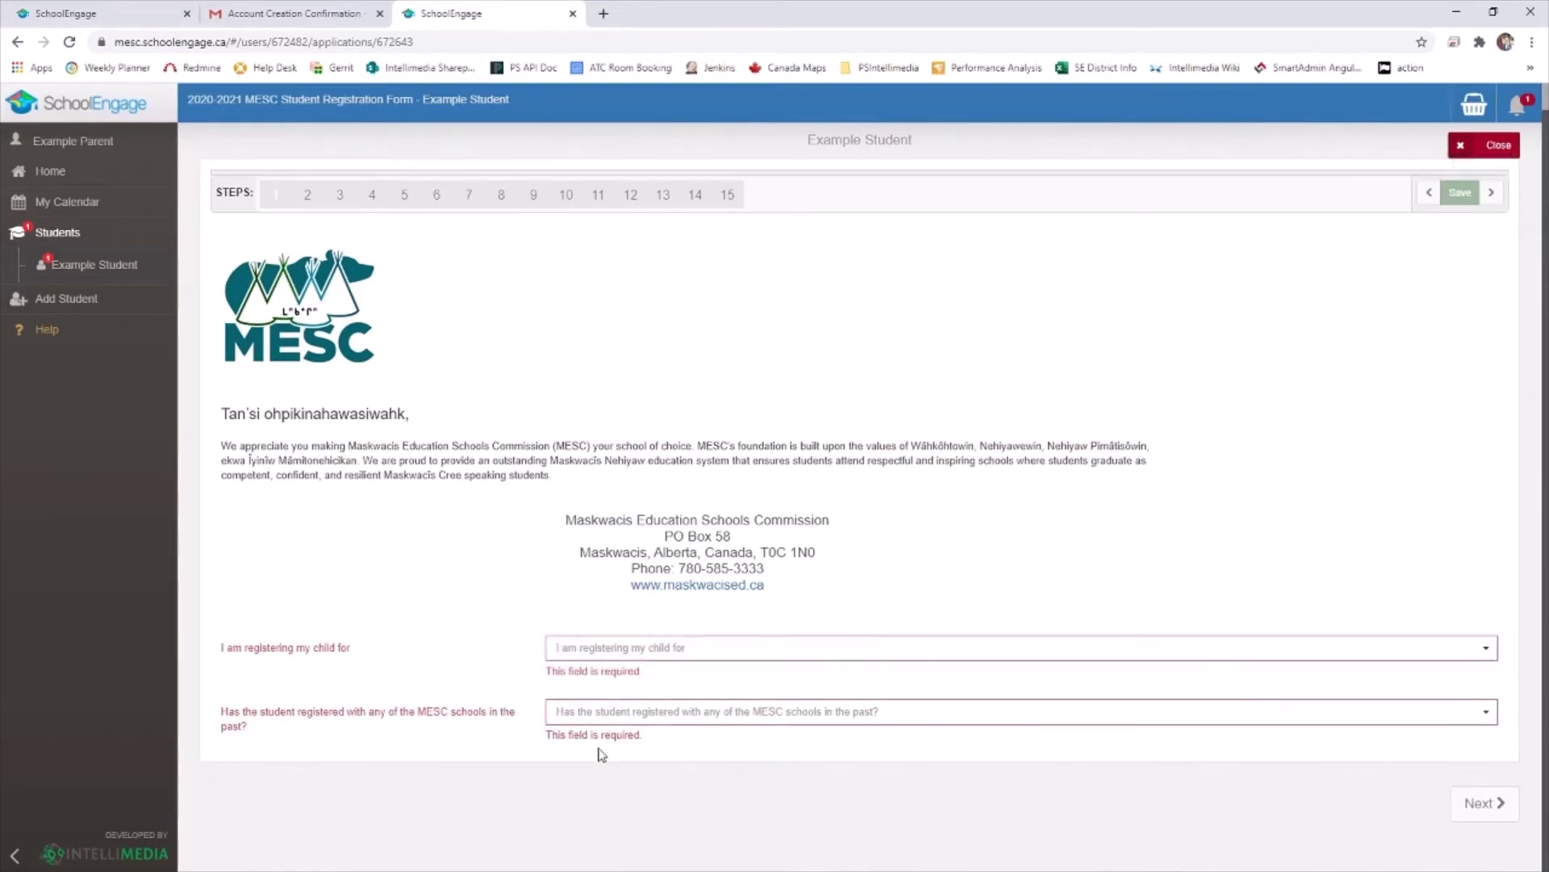
{"action": "left_click", "coordinate": [615, 649]}
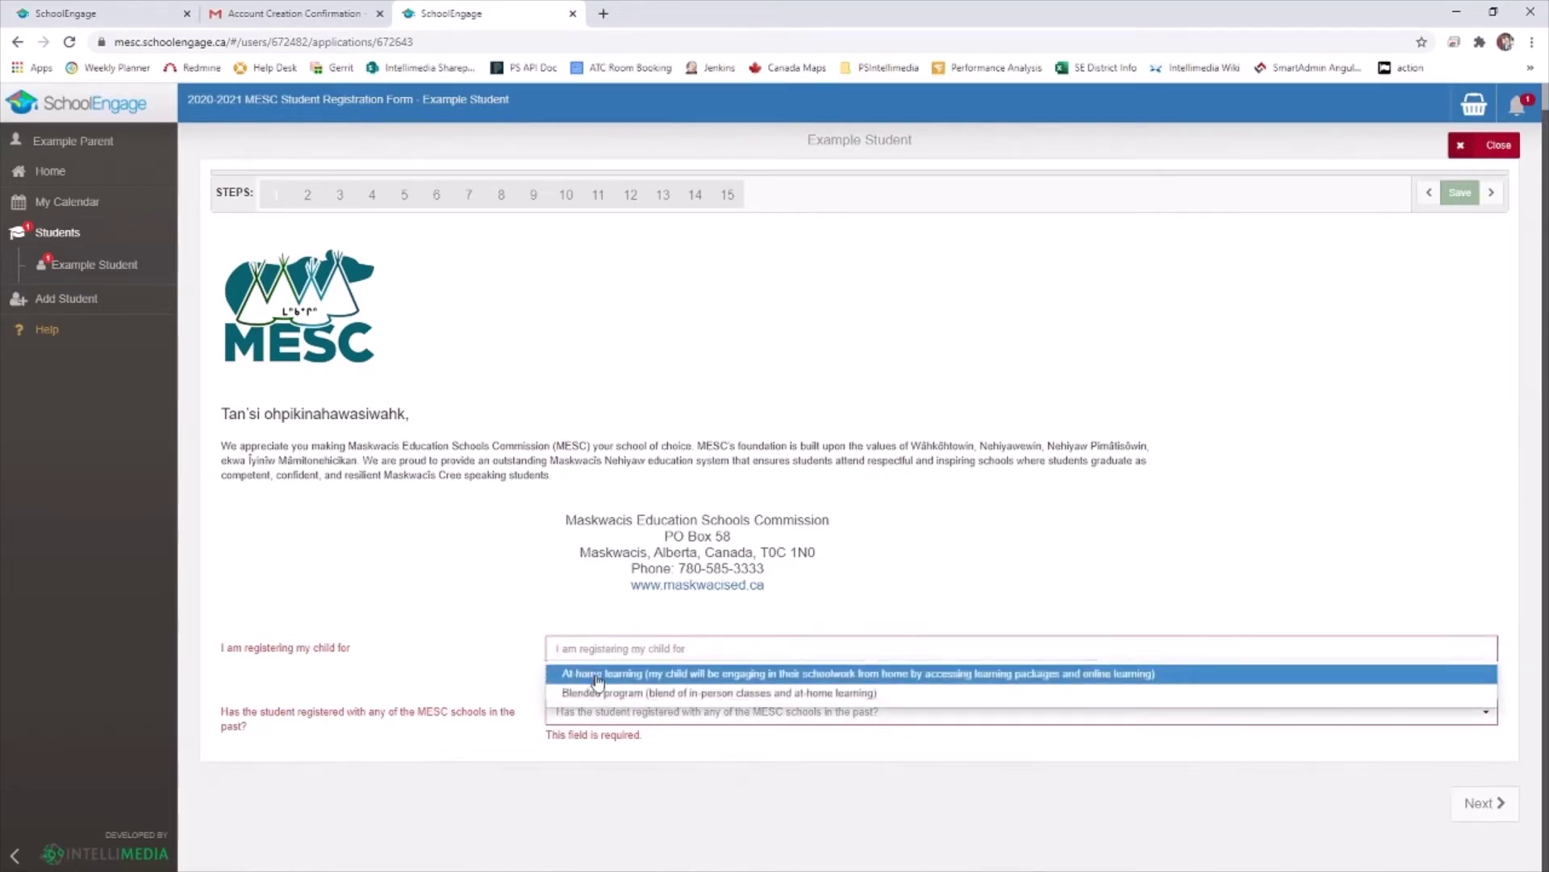
{"action": "left_click", "coordinate": [597, 681]}
{"action": "left_click", "coordinate": [593, 715]}
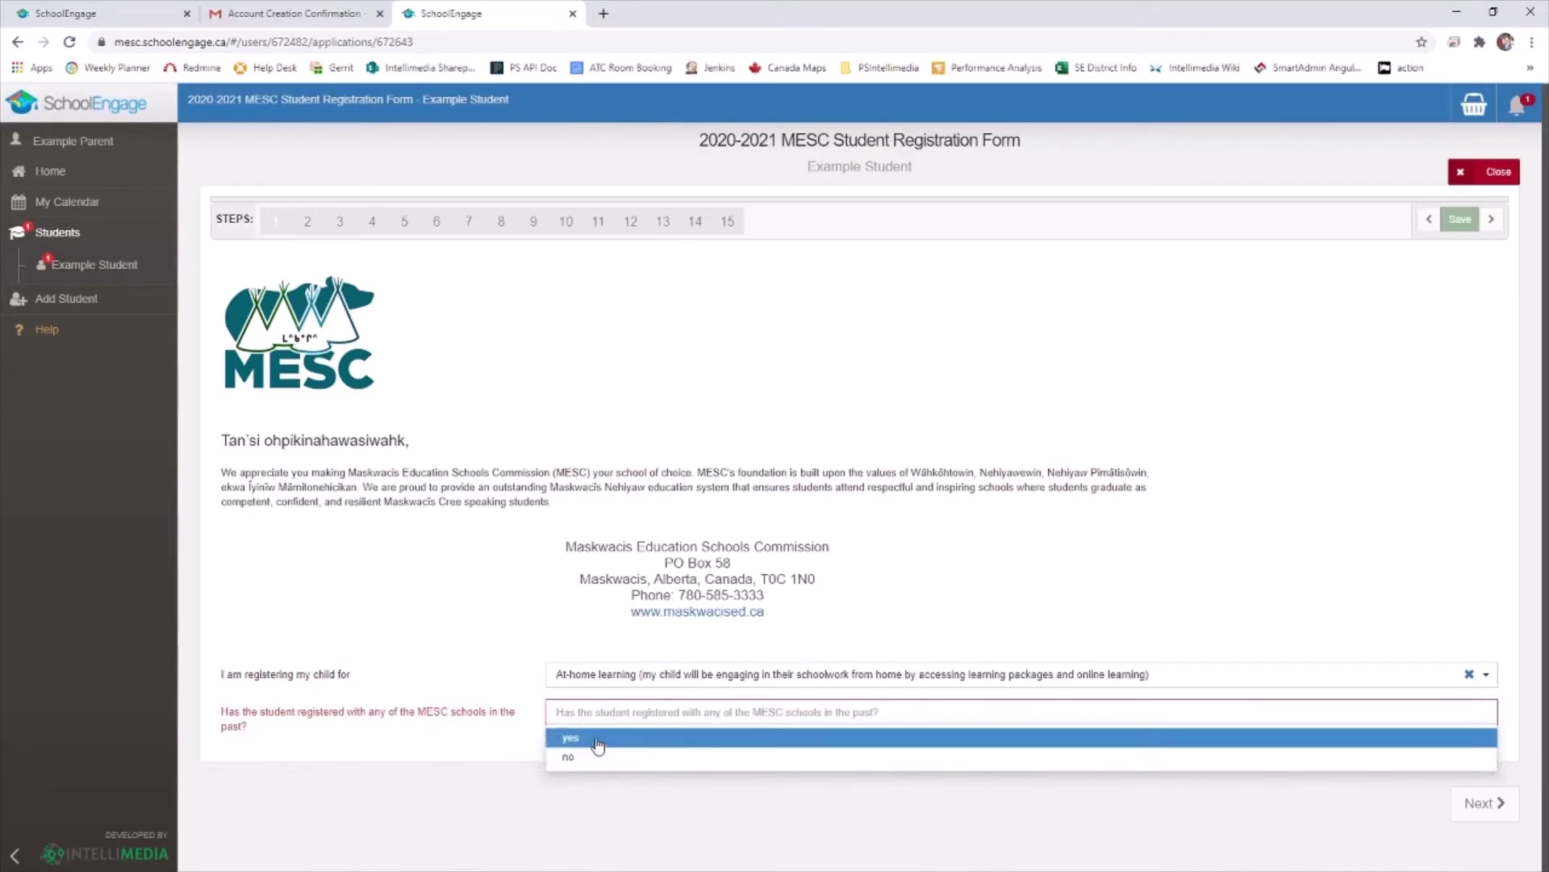
{"action": "left_click", "coordinate": [588, 758]}
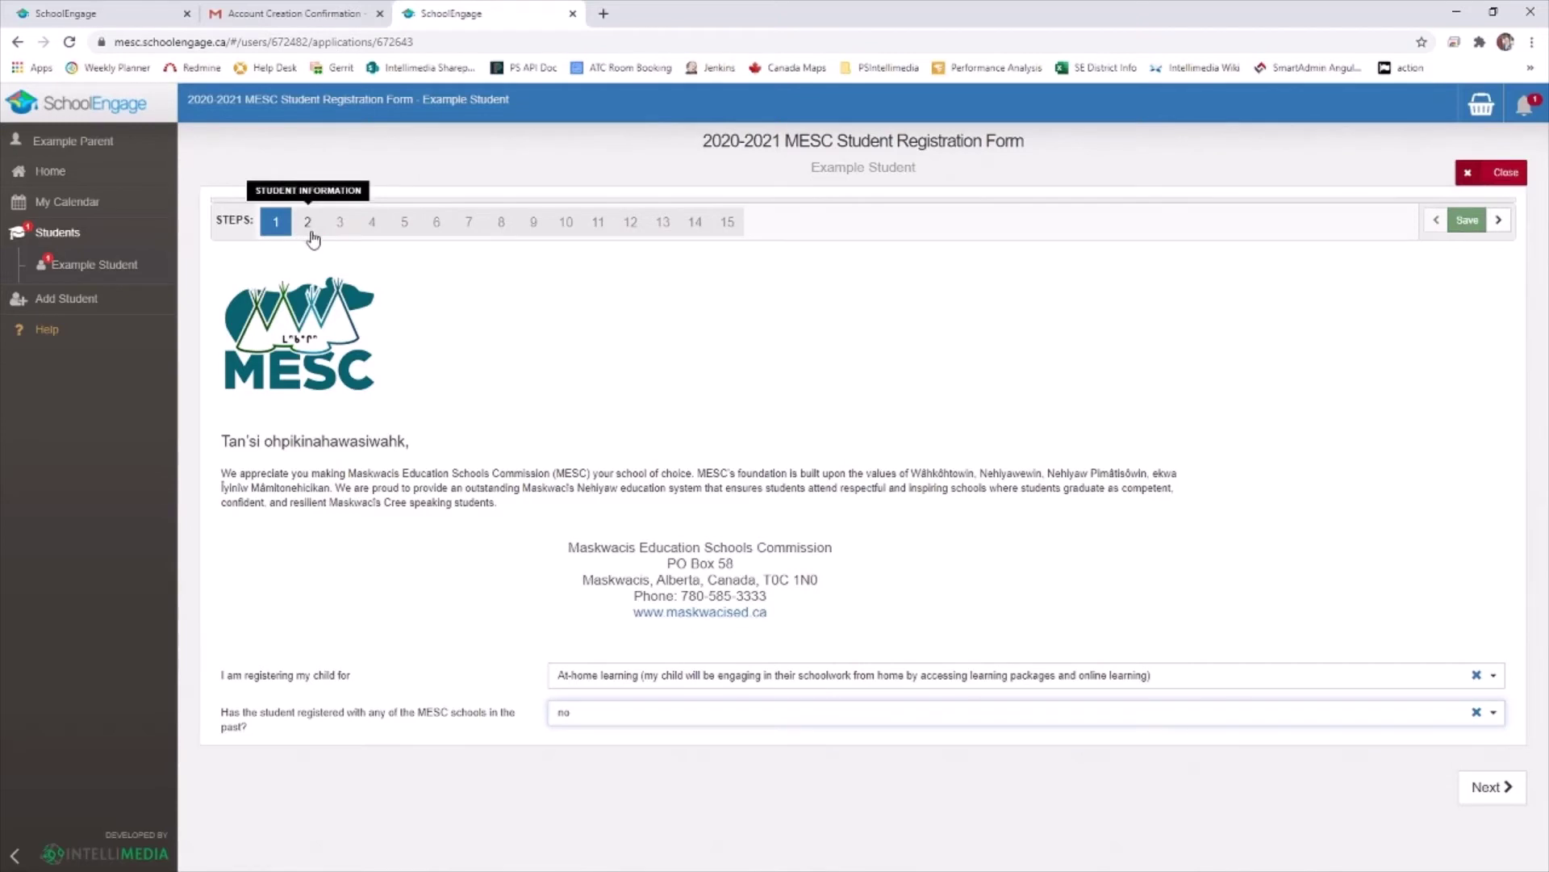
Advance to the Student Information step and scroll to its fields
{"action": "left_click", "coordinate": [1510, 795]}
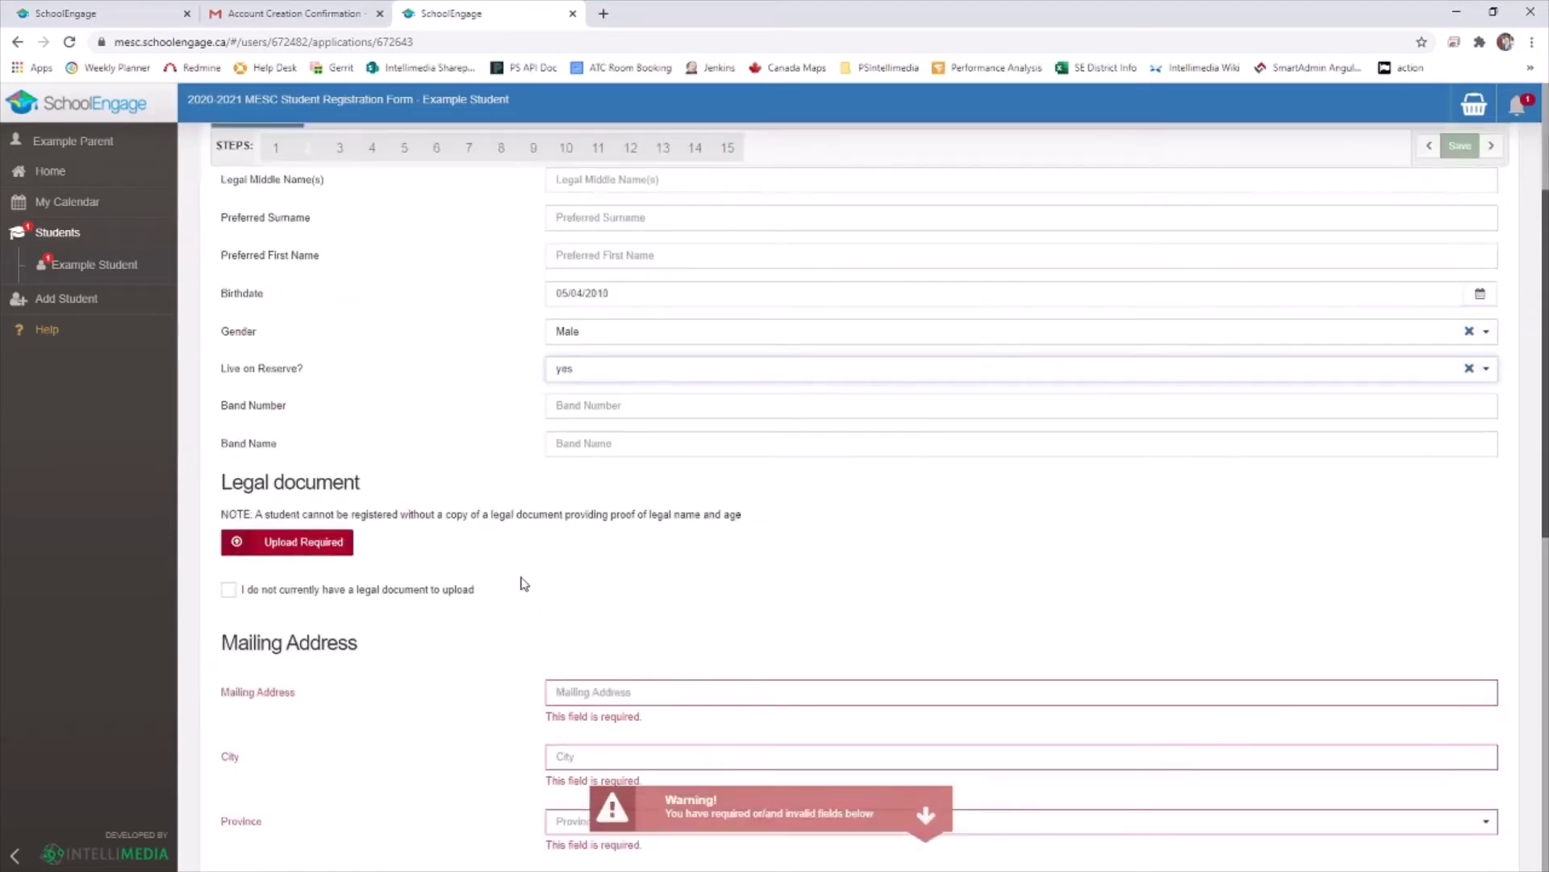
{"action": "scroll", "coordinate": [529, 588], "scroll_direction": "down", "scroll_amount": 1}
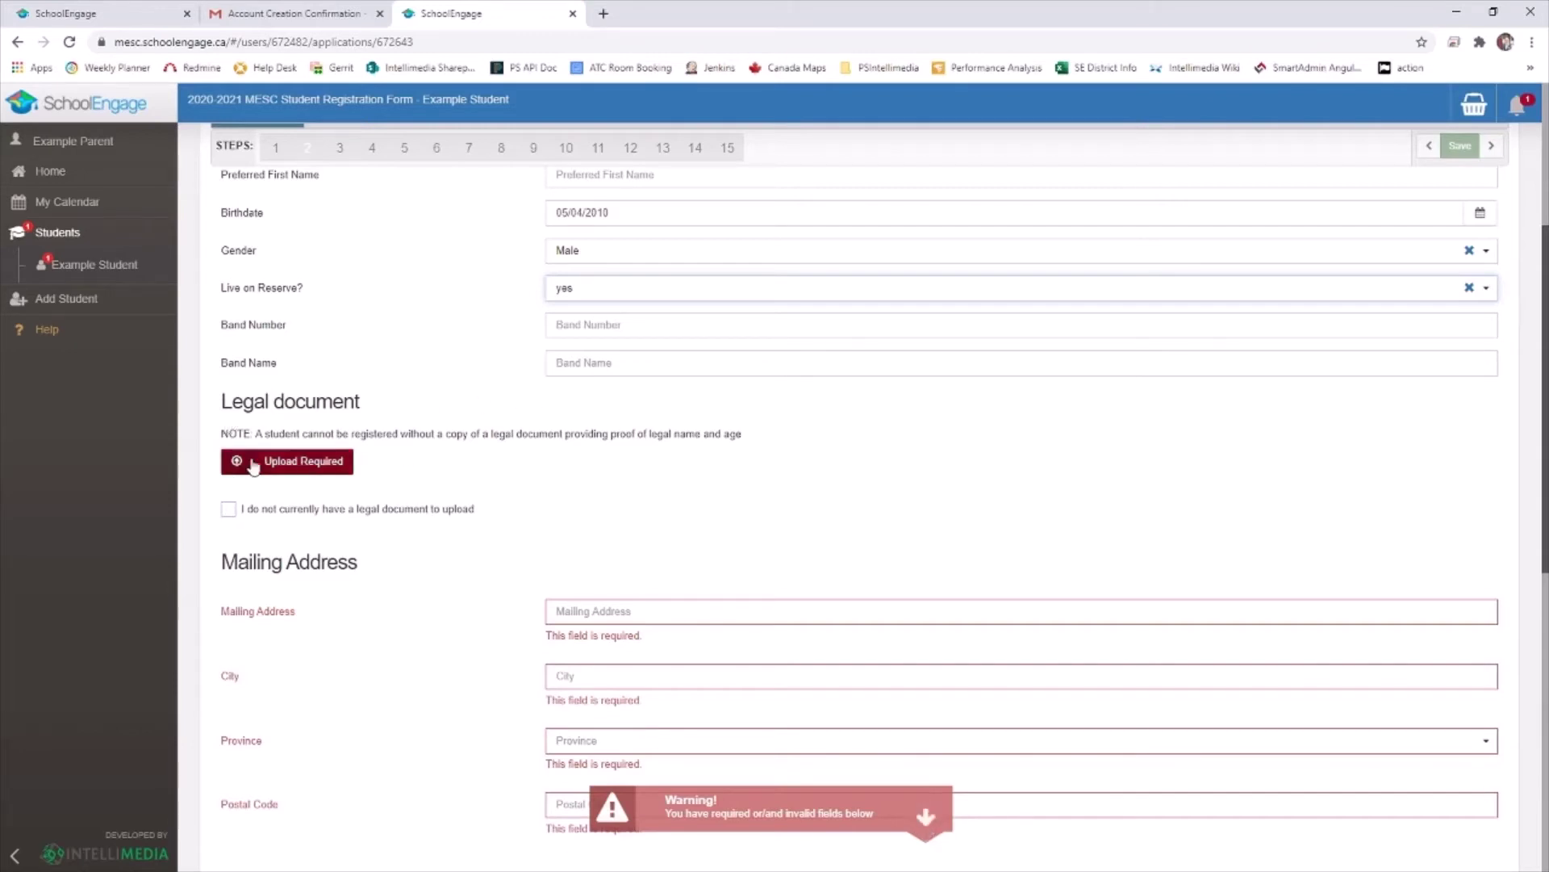
Mark that no legal document is available, giving the reason 'No Scanner availible'
{"action": "left_click", "coordinate": [230, 516]}
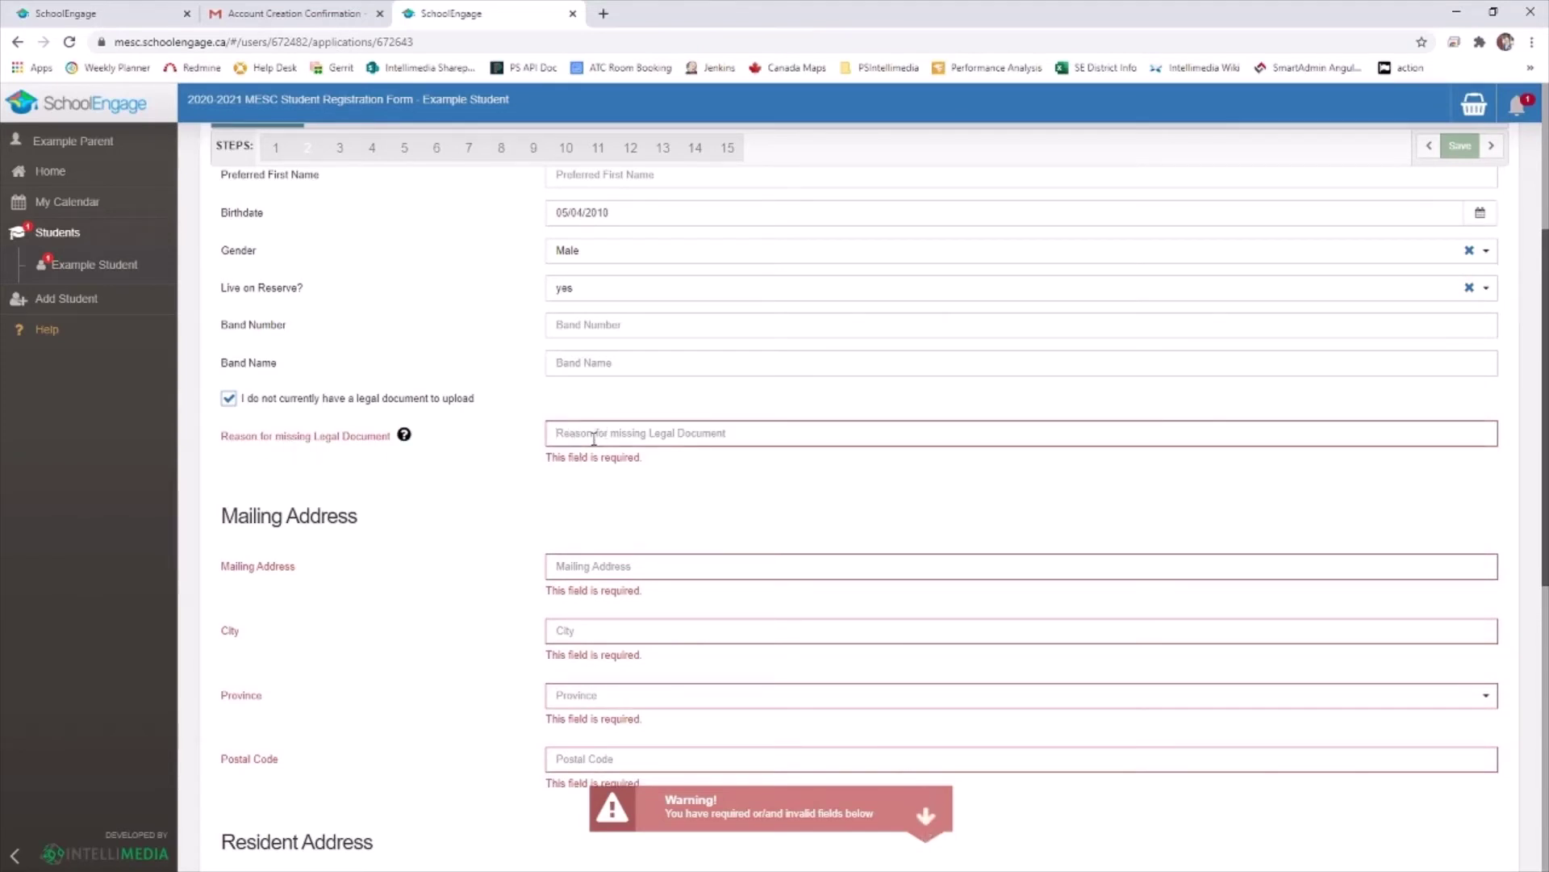
{"action": "type", "text": "No S"}
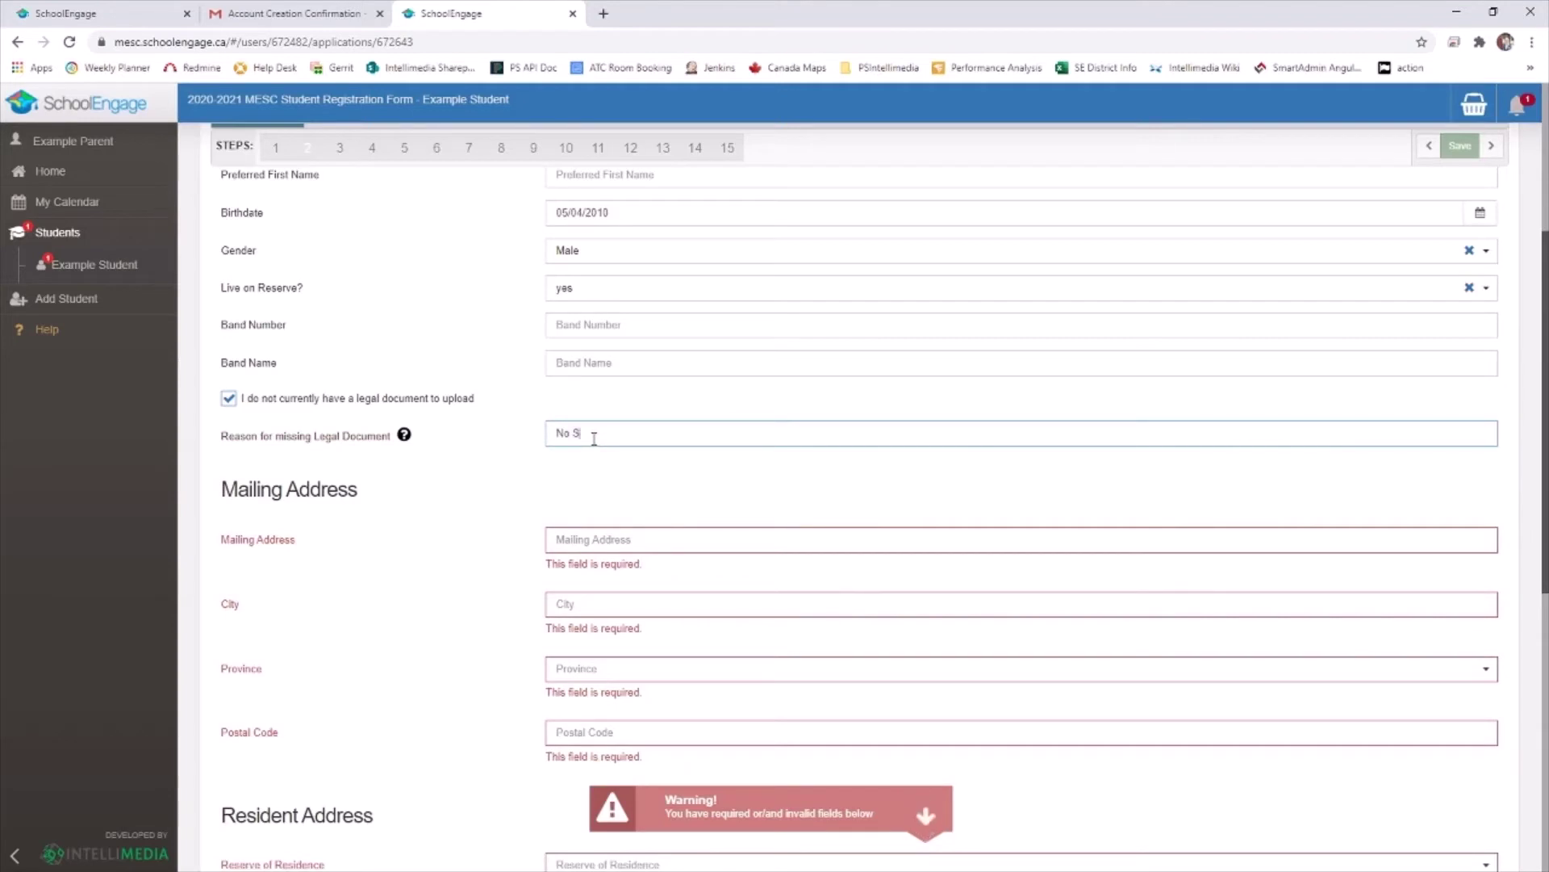
{"action": "type", "text": "canner availible"}
{"action": "scroll", "coordinate": [505, 448], "scroll_direction": "down", "scroll_amount": 2}
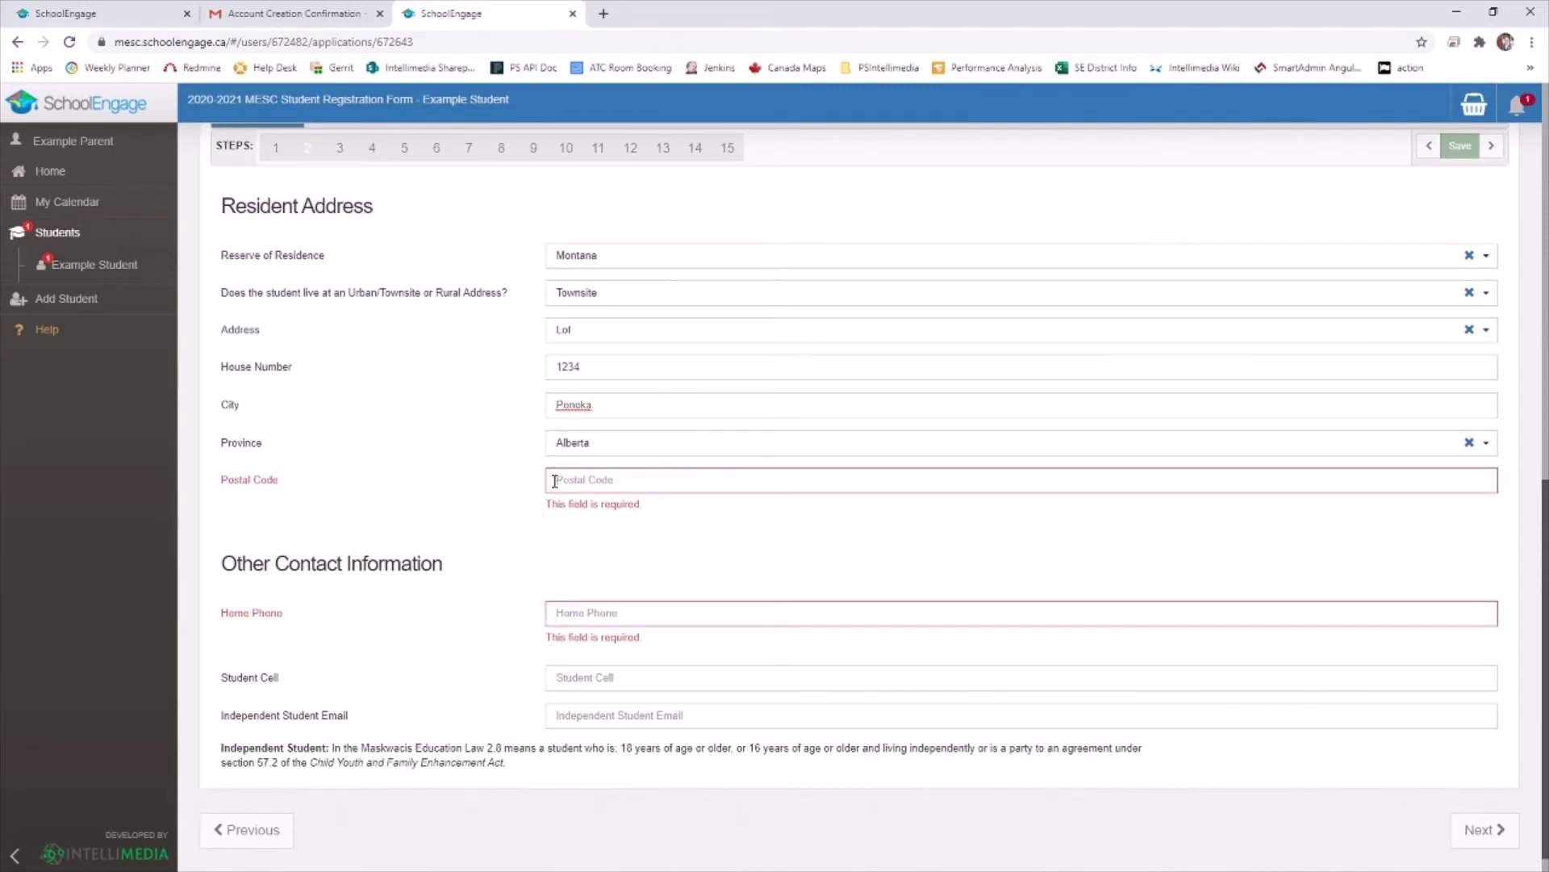
Complete the resident postal code and home phone, then continue to School Selection
{"action": "left_click", "coordinate": [555, 481]}
{"action": "type", "text": "6T"}
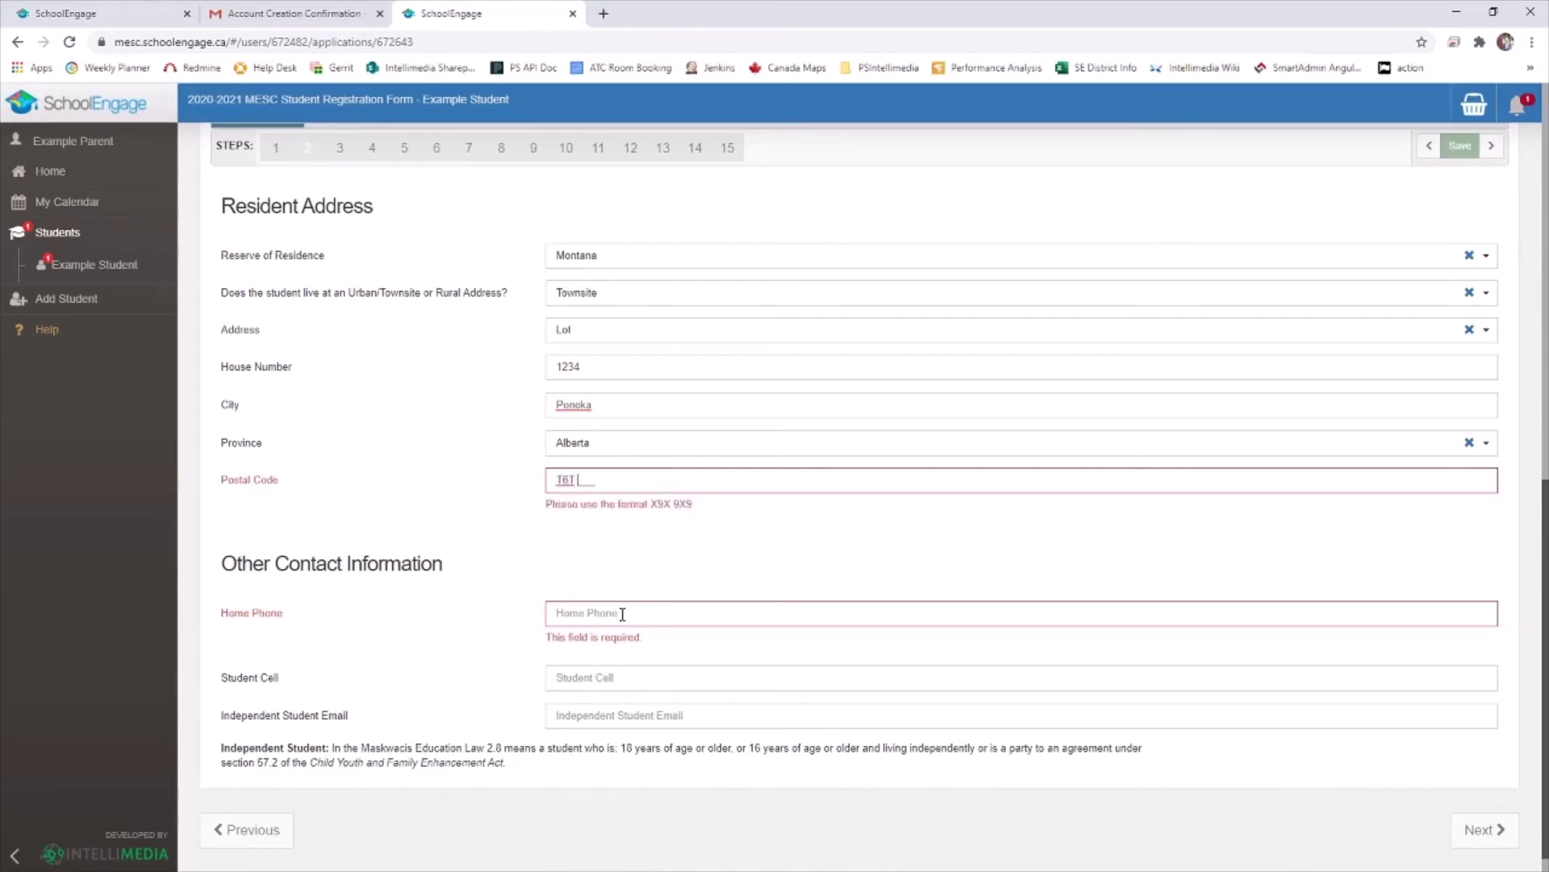
{"action": "type", "text": " 6T6"}
{"action": "left_click", "coordinate": [557, 585]}
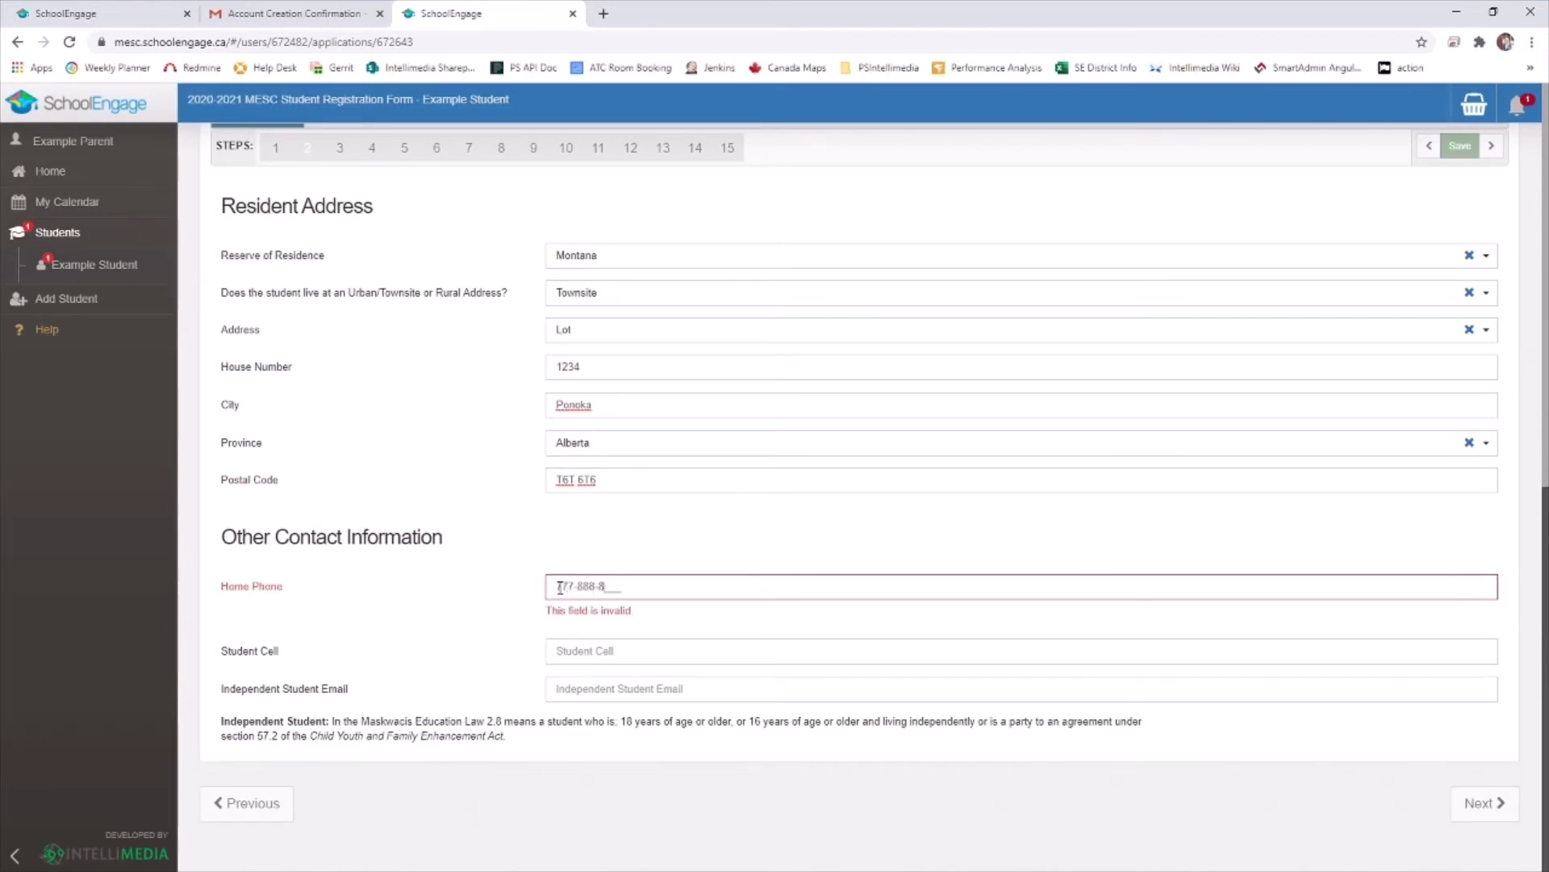
{"action": "type", "text": "9999"}
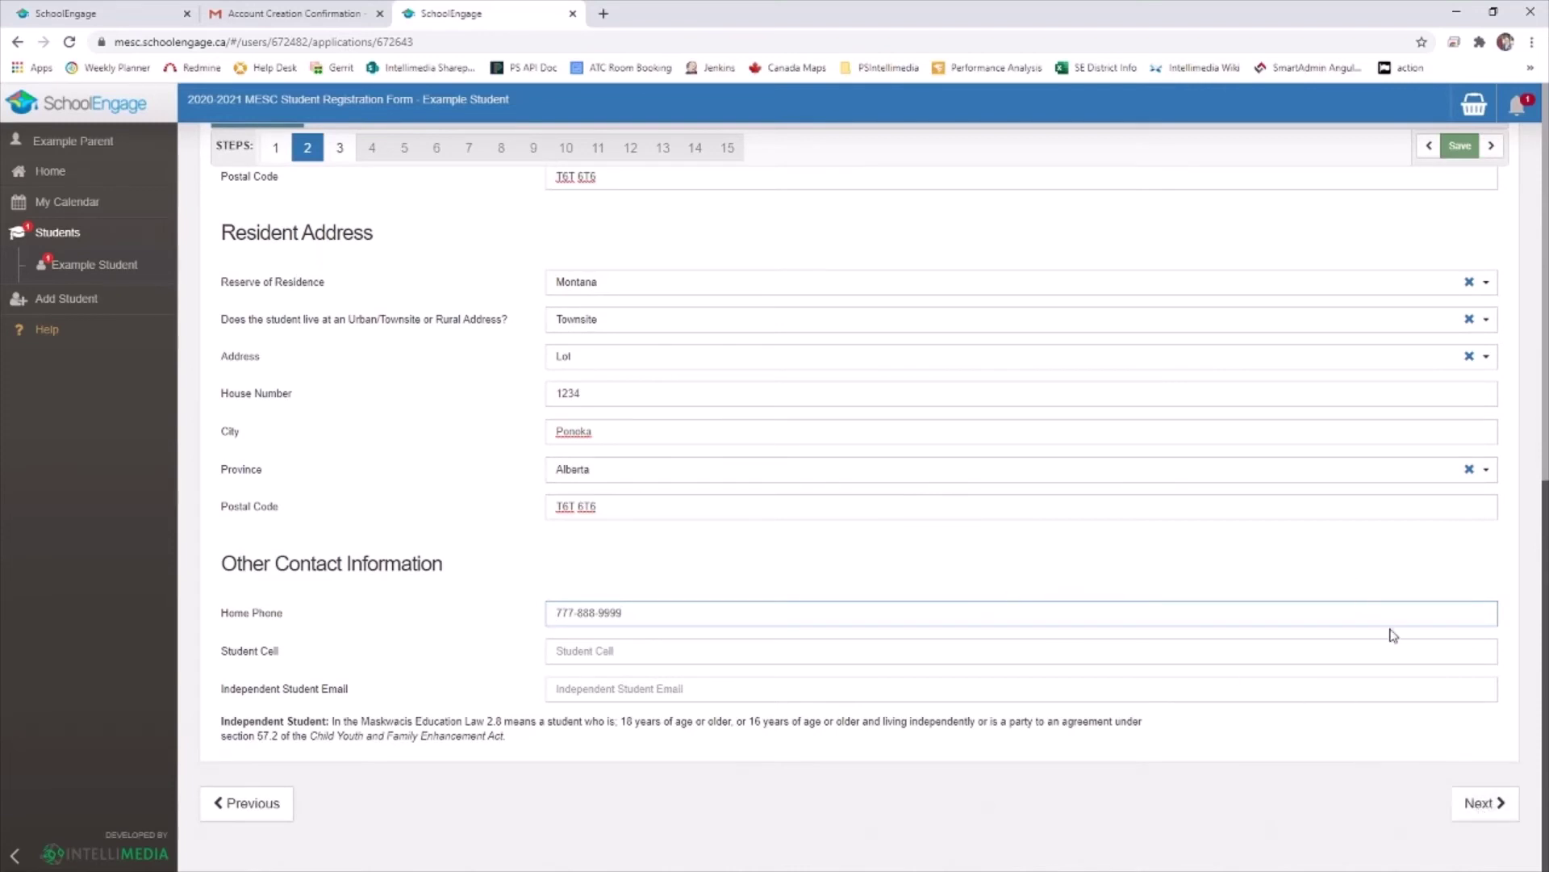
{"action": "left_click", "coordinate": [1484, 802]}
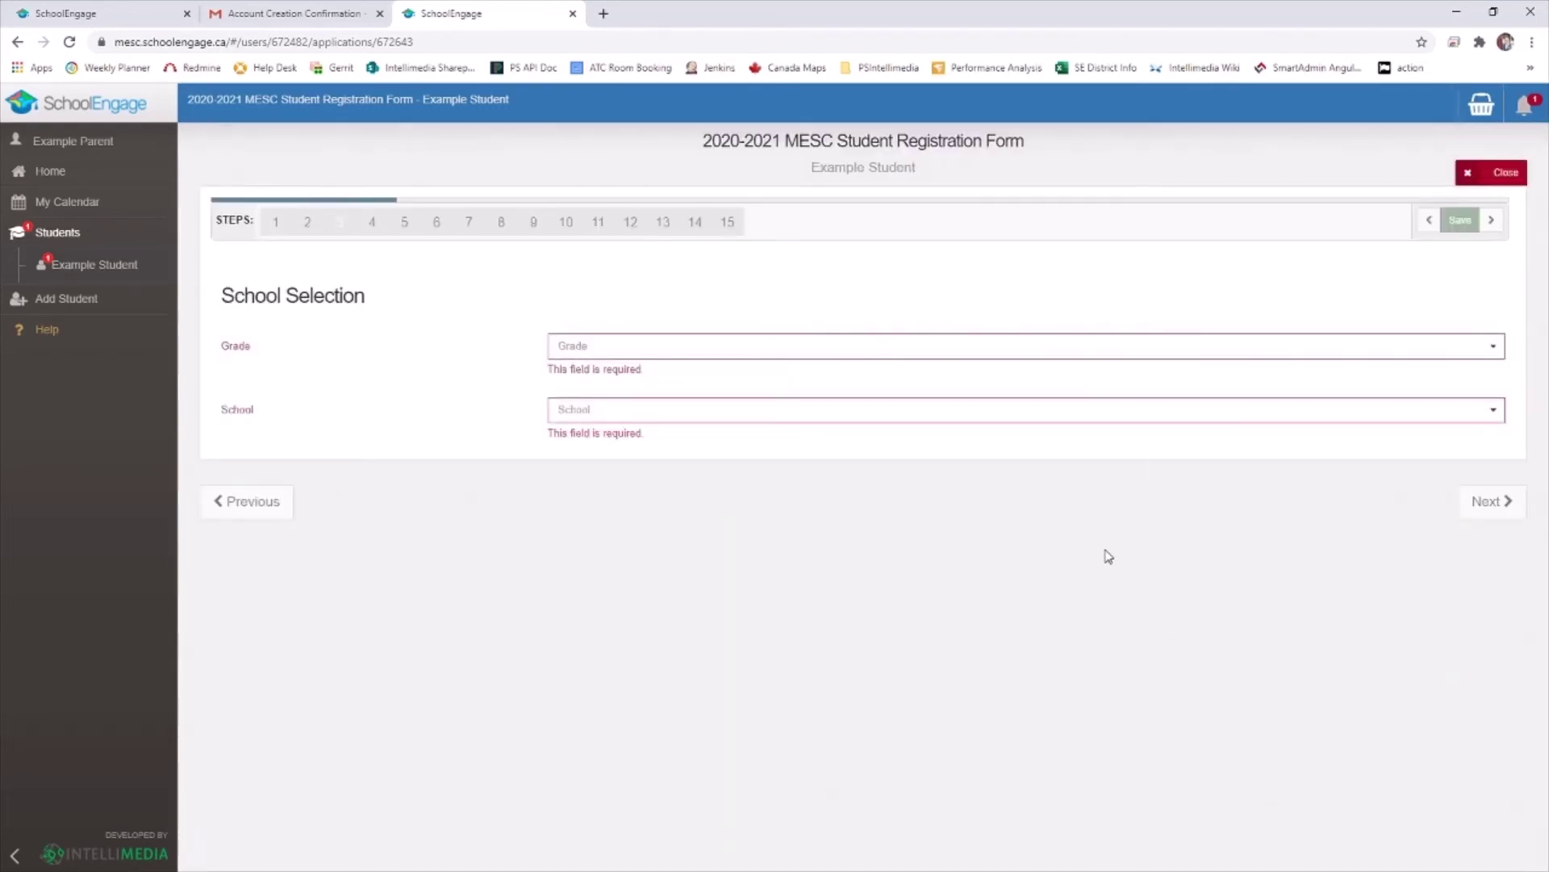
Choose Grade 4 at Kisipatnahk School and continue
{"action": "left_click", "coordinate": [598, 347]}
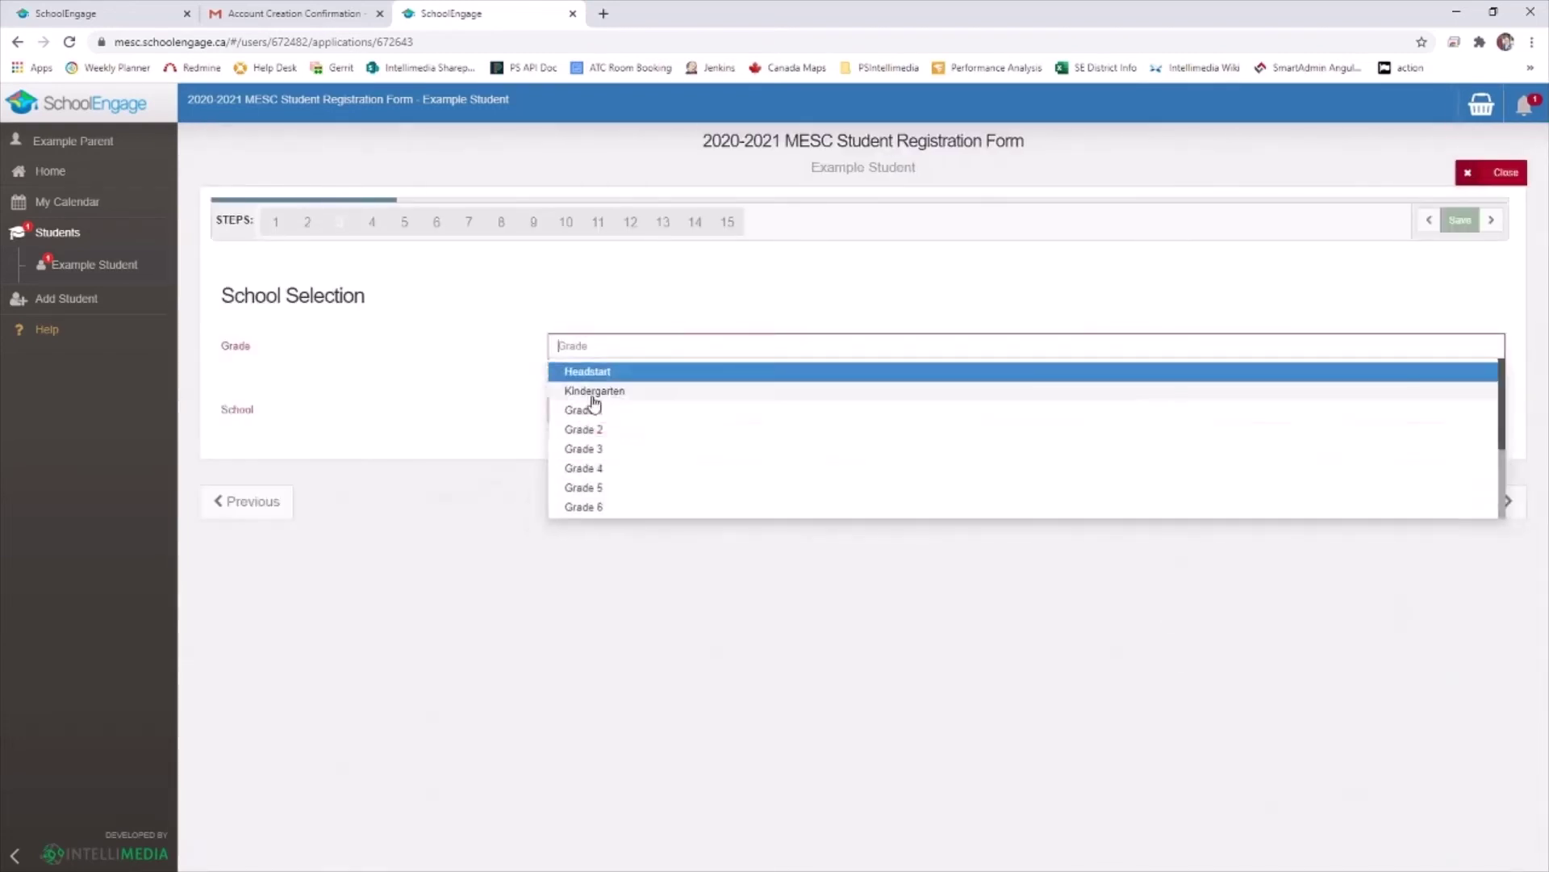
{"action": "left_click", "coordinate": [590, 469]}
{"action": "left_click", "coordinate": [580, 389]}
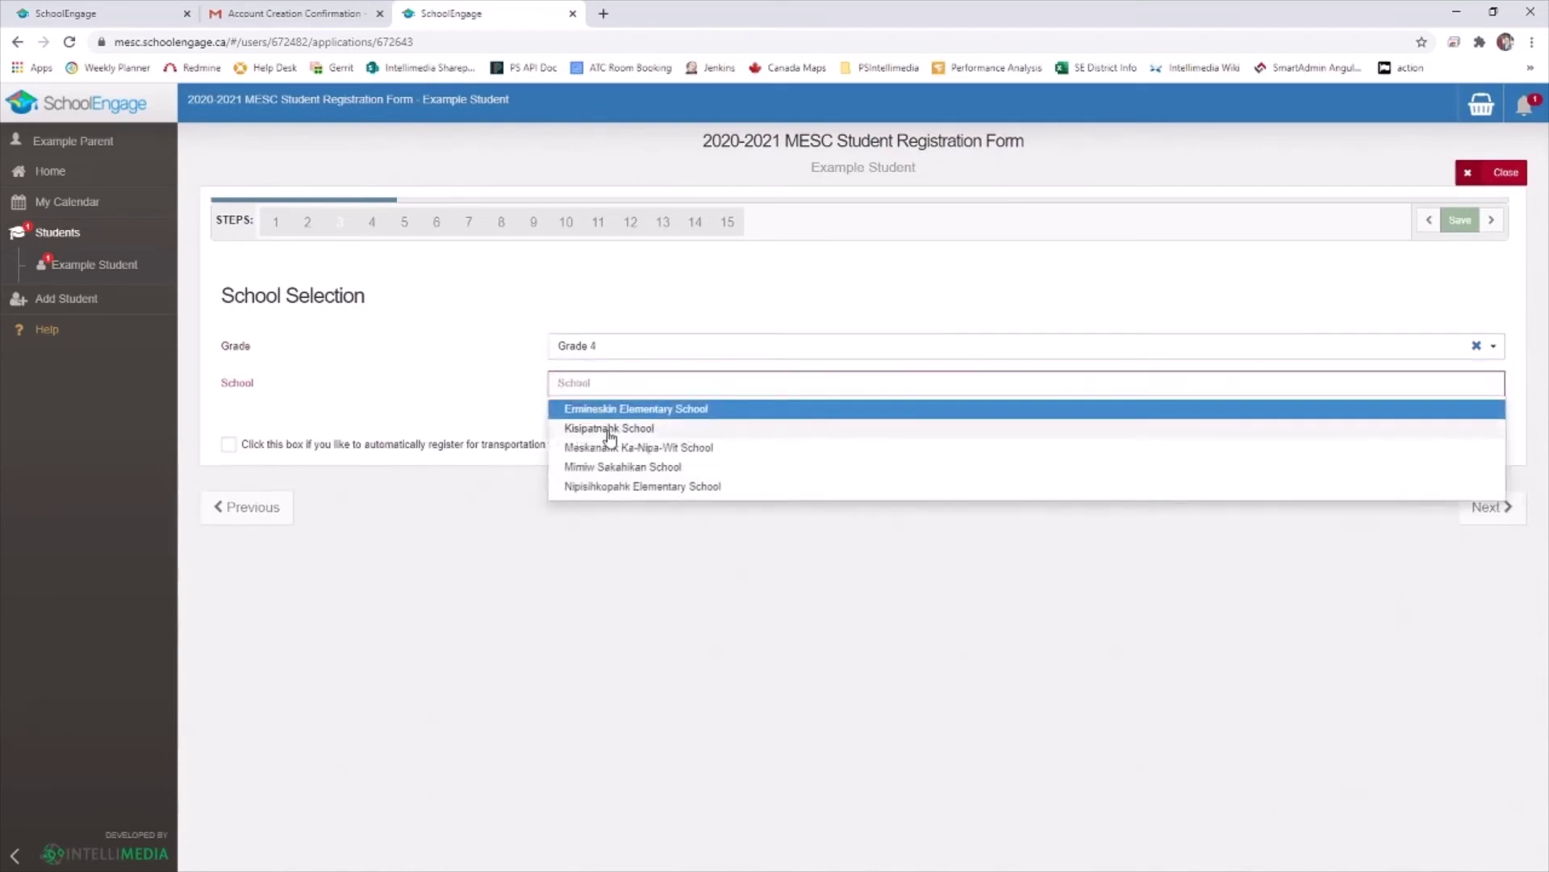
{"action": "left_click", "coordinate": [605, 428]}
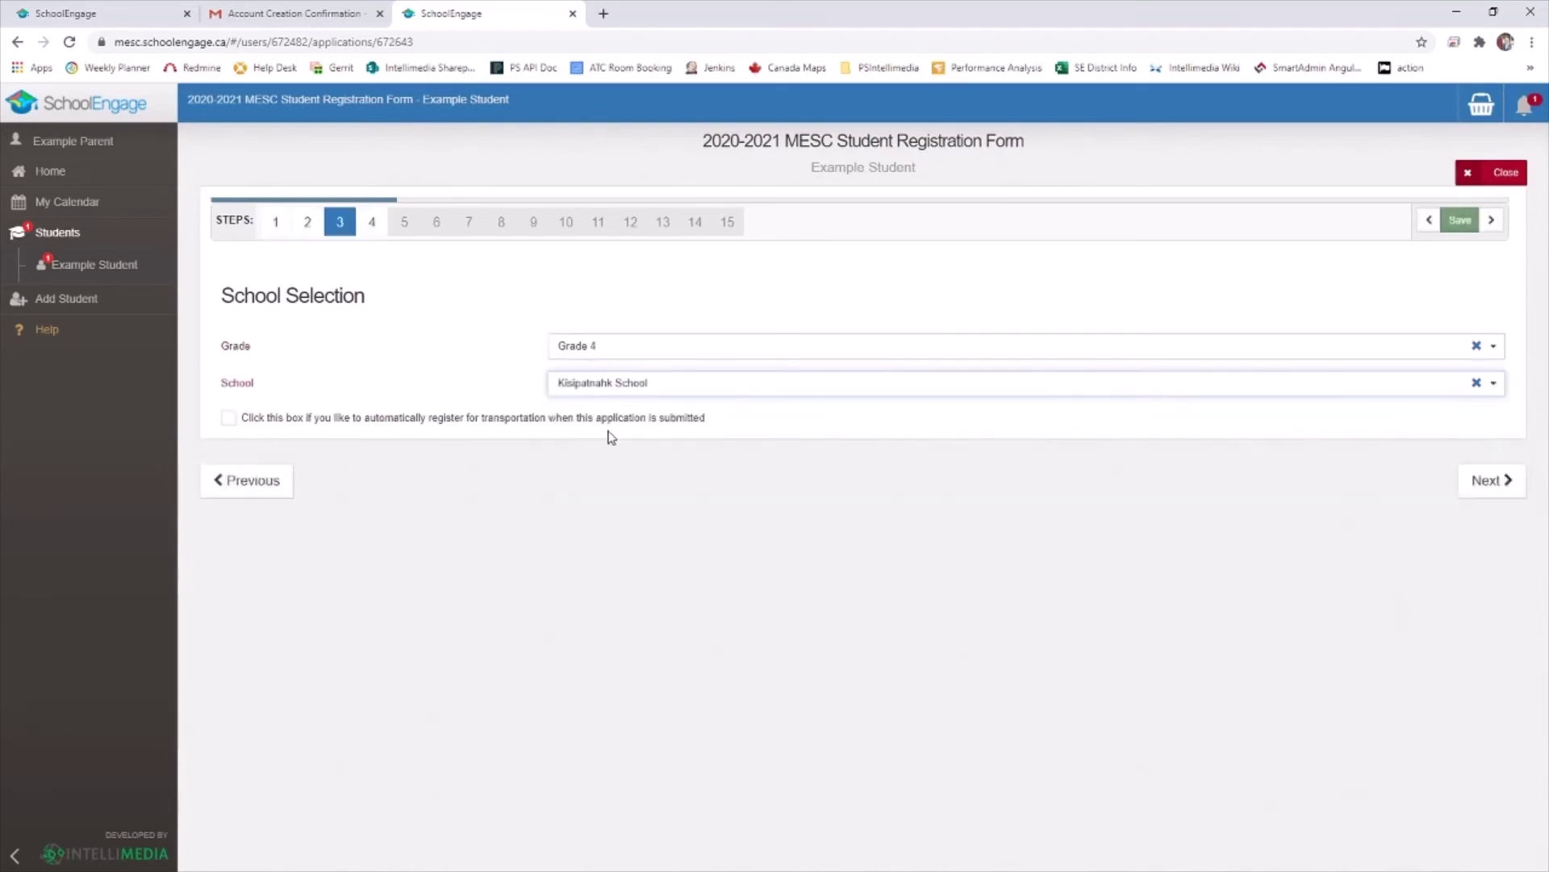
{"action": "left_click", "coordinate": [1491, 481]}
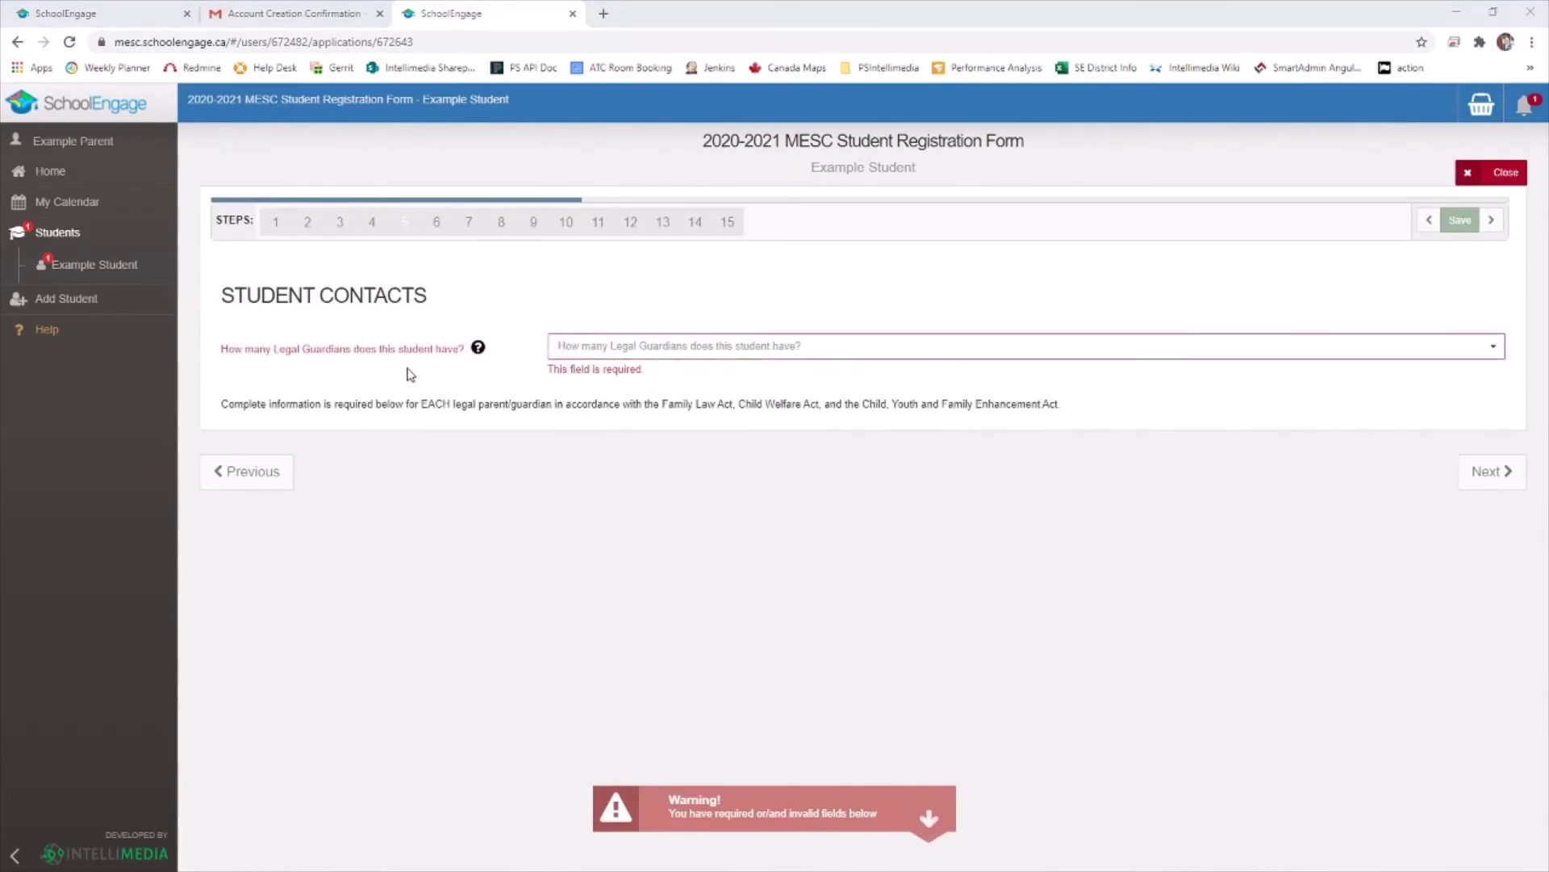
Set two legal guardians, copy the student's address to the first guardian, and continue
{"action": "left_click", "coordinate": [659, 356]}
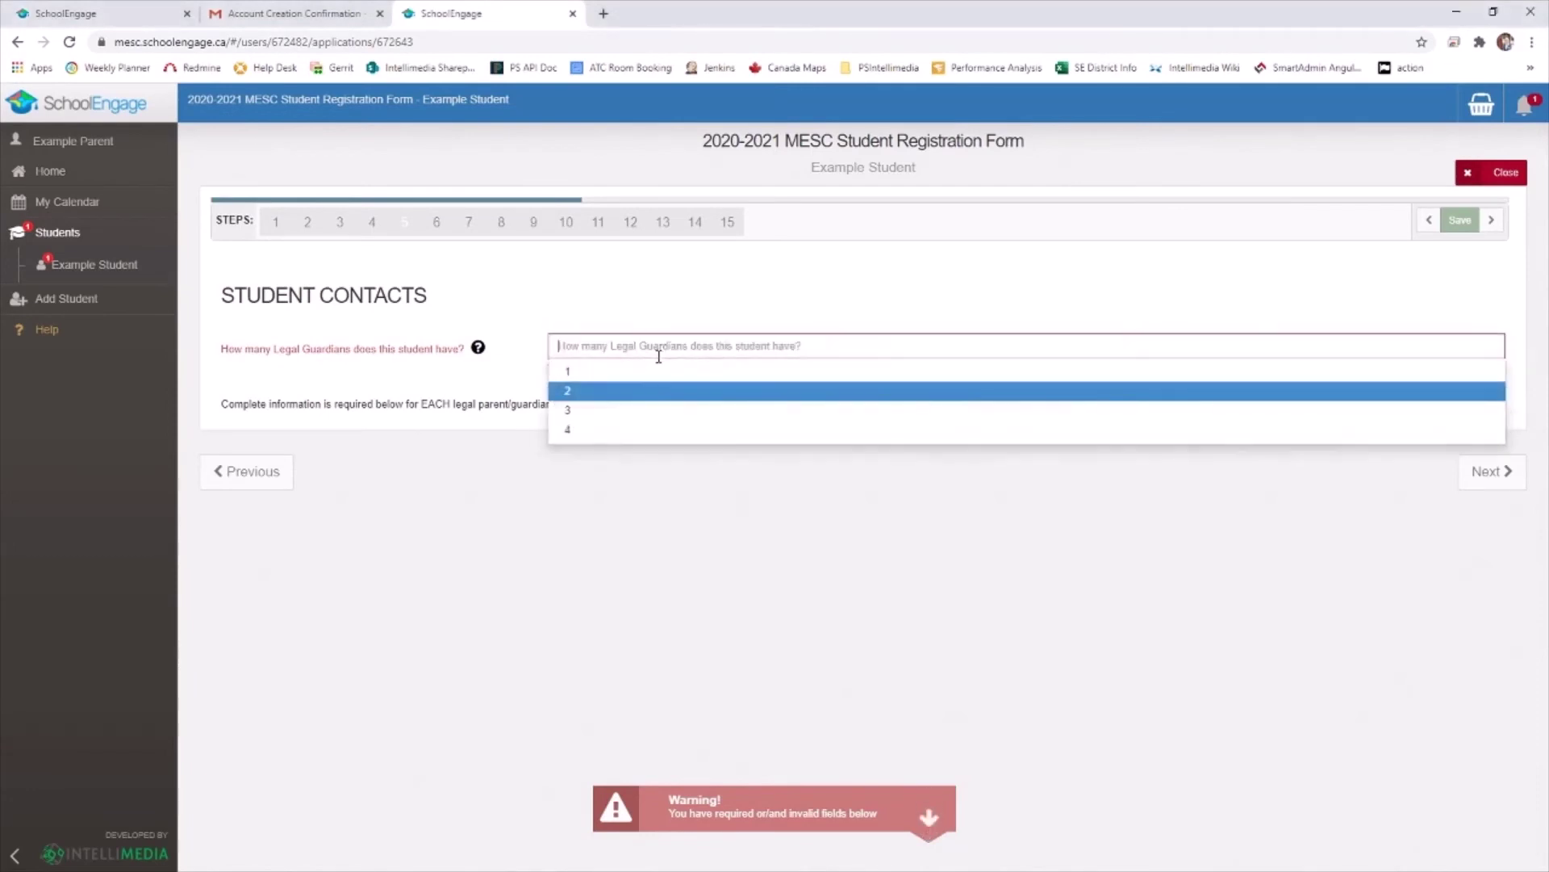
{"action": "left_click", "coordinate": [621, 395]}
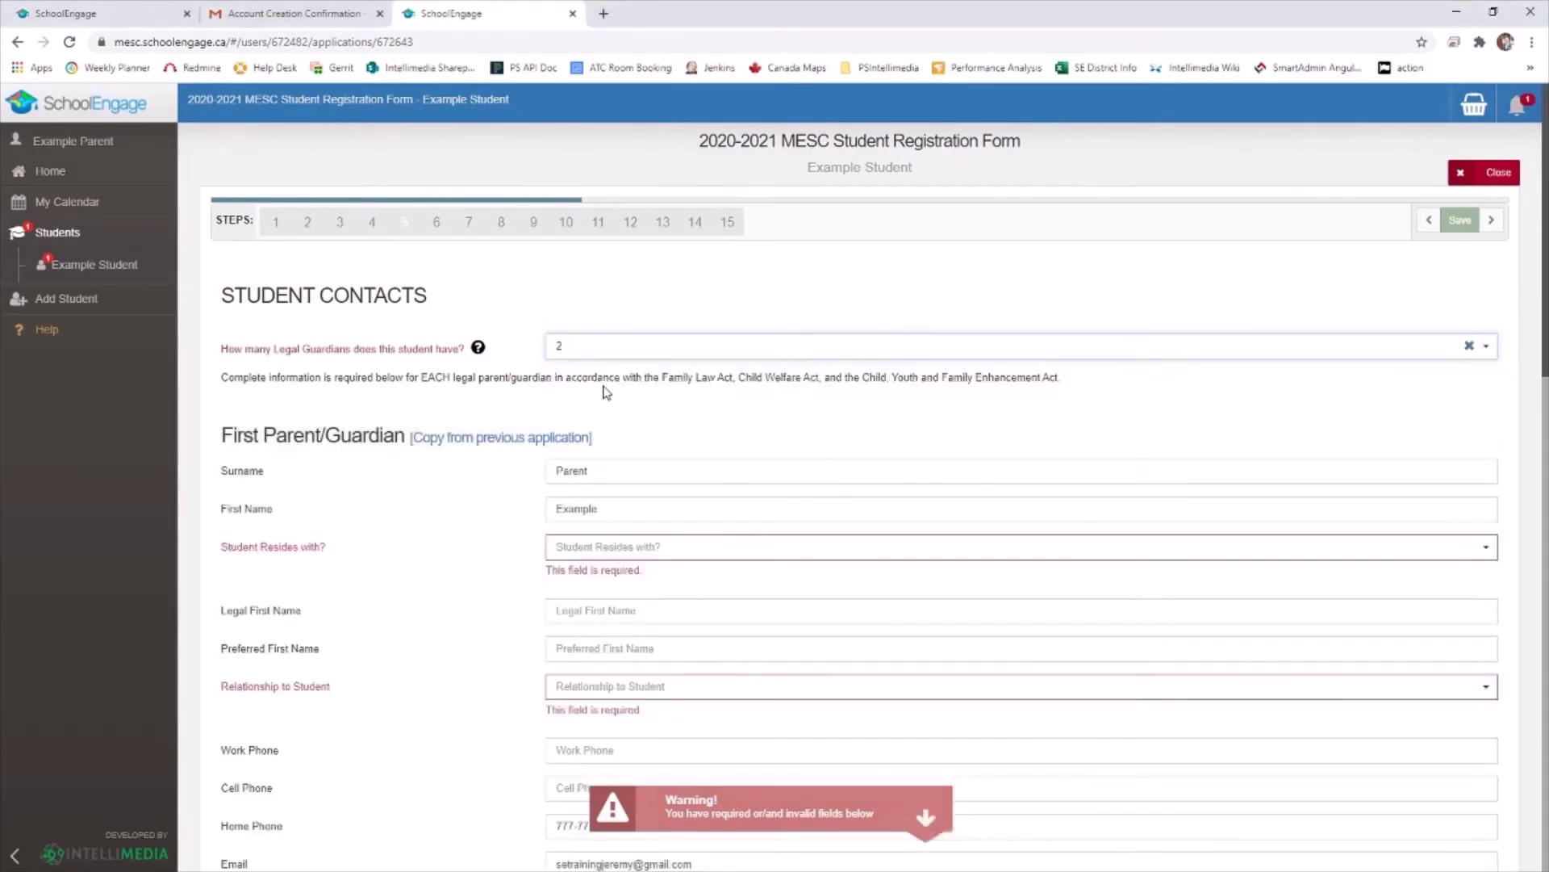
{"action": "scroll", "coordinate": [501, 383], "scroll_direction": "down", "scroll_amount": 15}
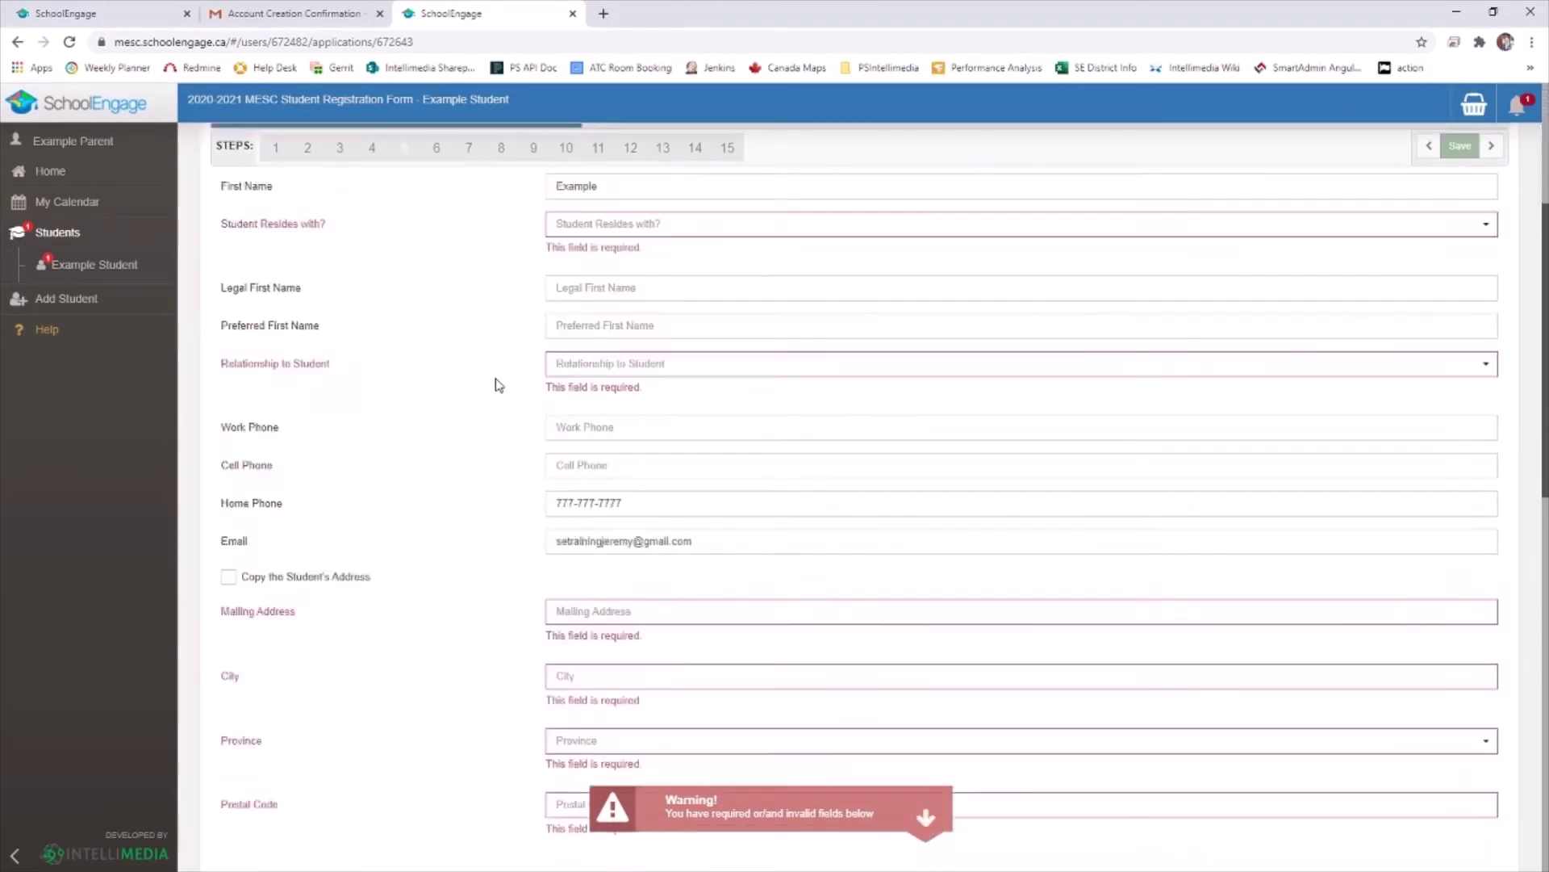
{"action": "scroll", "coordinate": [501, 383], "scroll_direction": "up", "scroll_amount": 13}
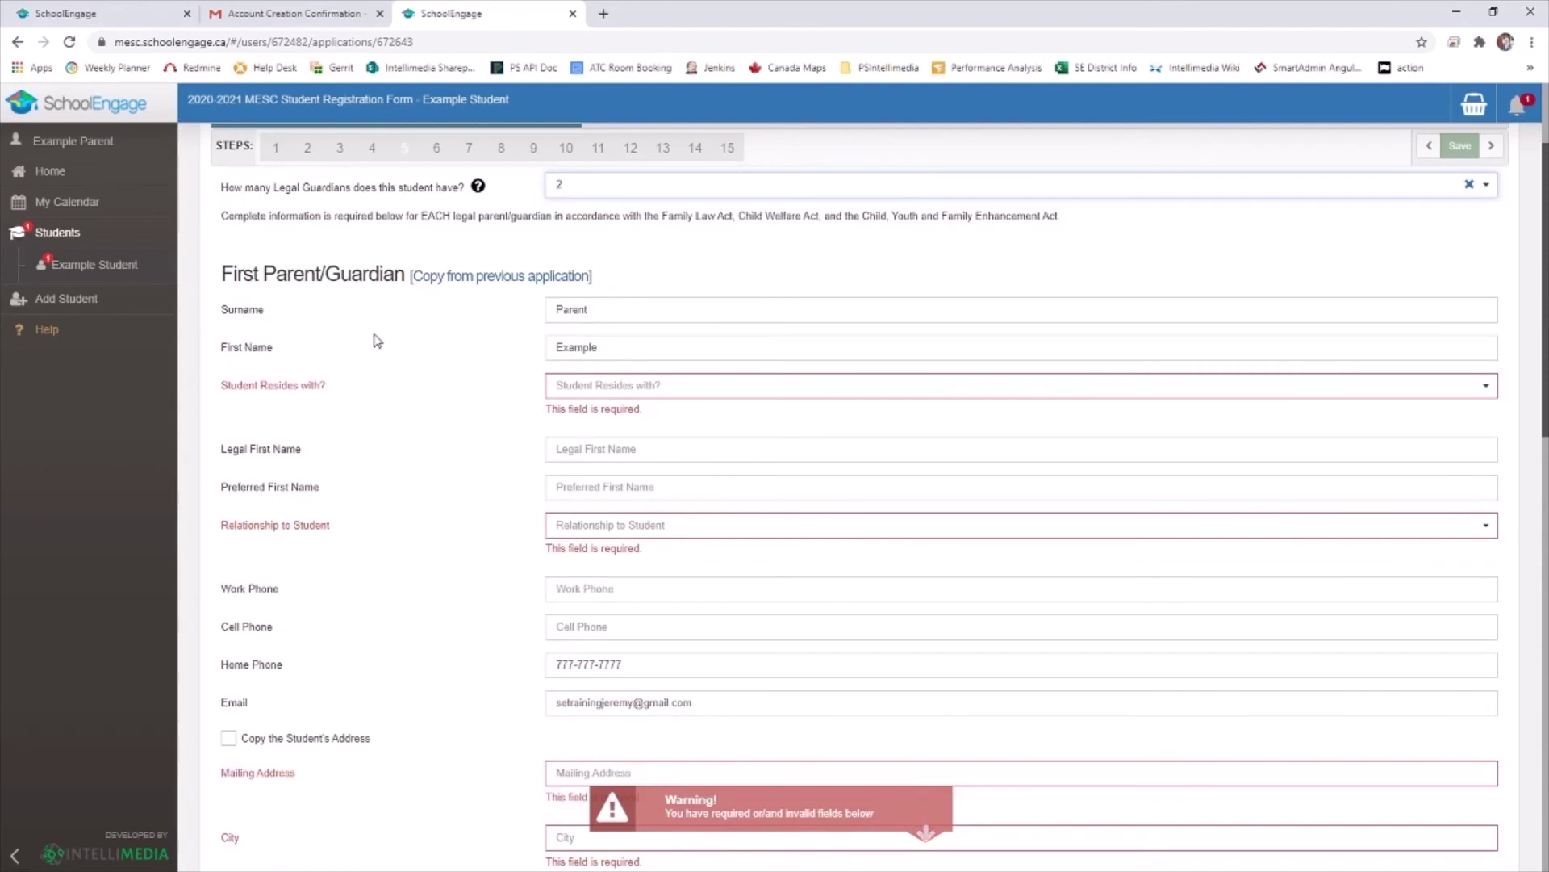
{"action": "scroll", "coordinate": [460, 448], "scroll_direction": "down", "scroll_amount": 9}
{"action": "scroll", "coordinate": [462, 440], "scroll_direction": "down", "scroll_amount": 3}
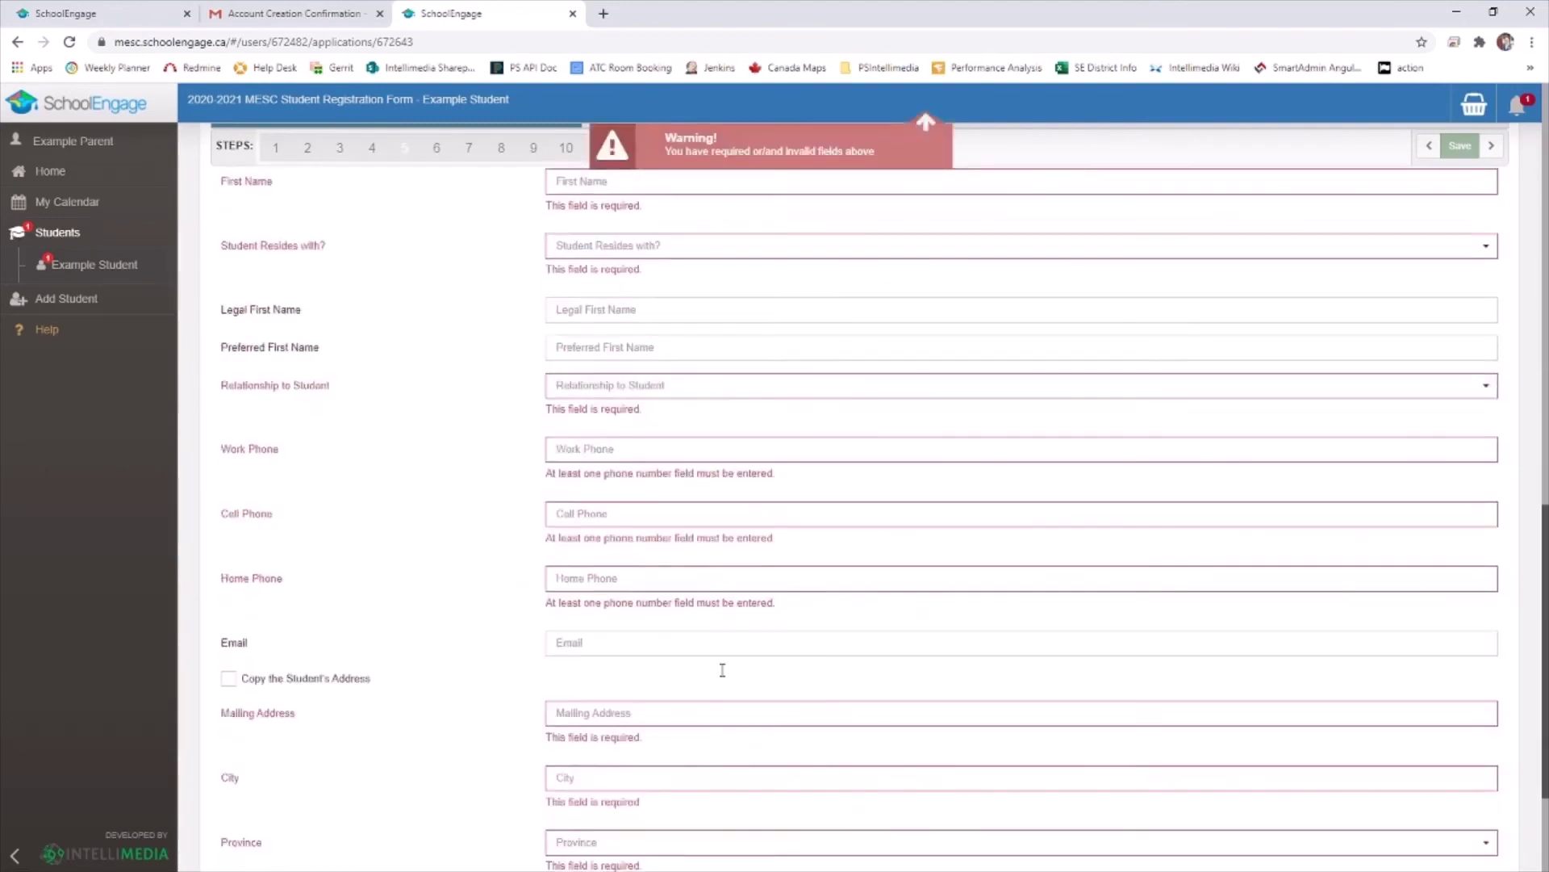
{"action": "scroll", "coordinate": [462, 440], "scroll_direction": "up", "scroll_amount": 12}
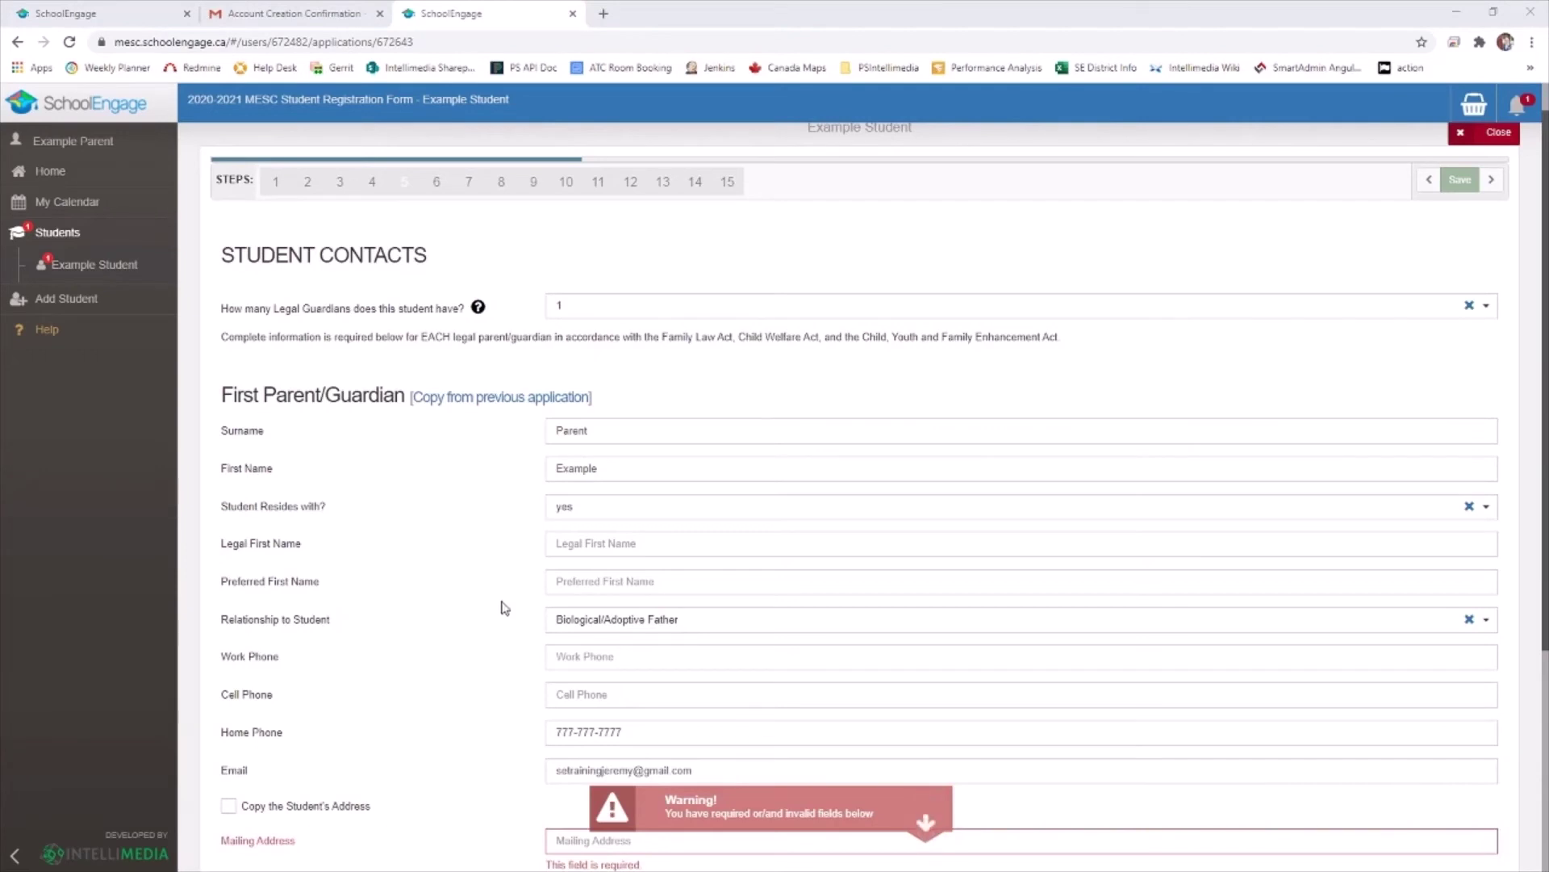
{"action": "scroll", "coordinate": [448, 561], "scroll_direction": "down", "scroll_amount": 4}
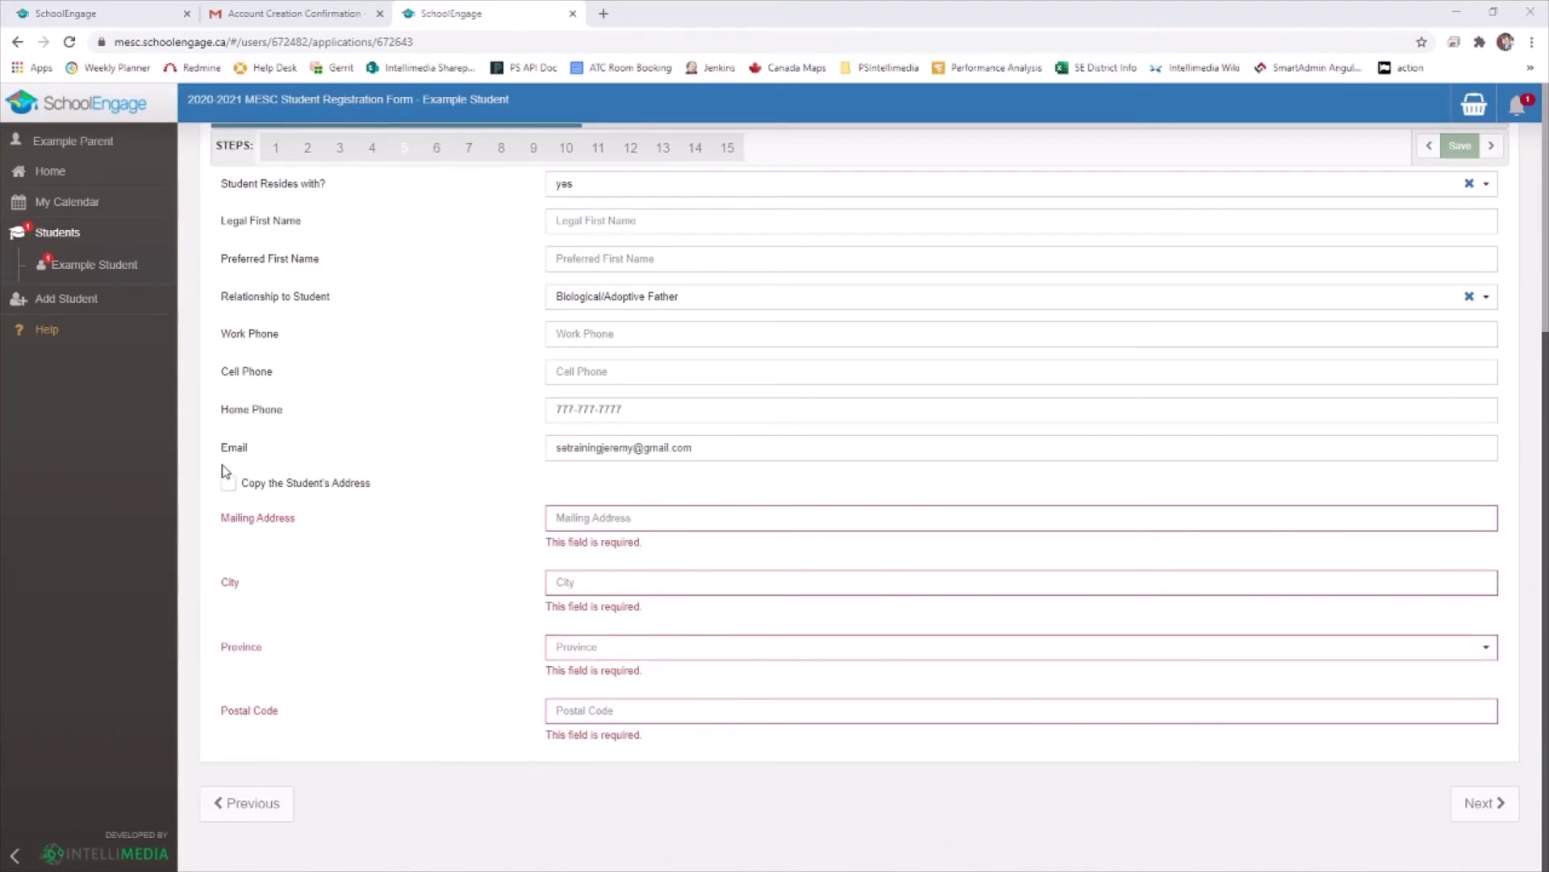
{"action": "left_click", "coordinate": [228, 484]}
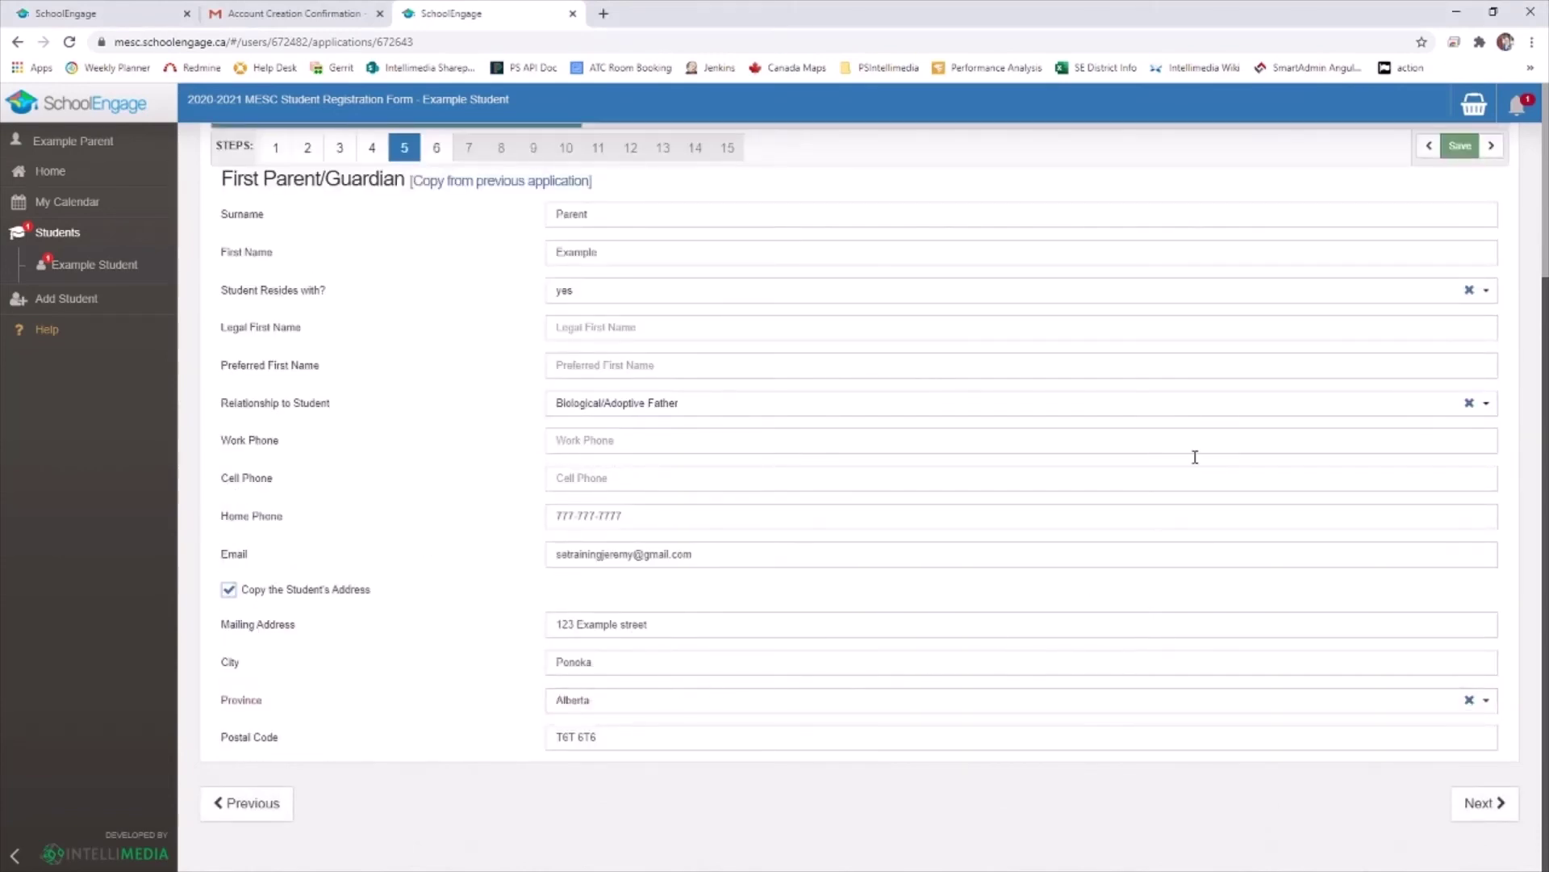
{"action": "left_click", "coordinate": [1487, 813]}
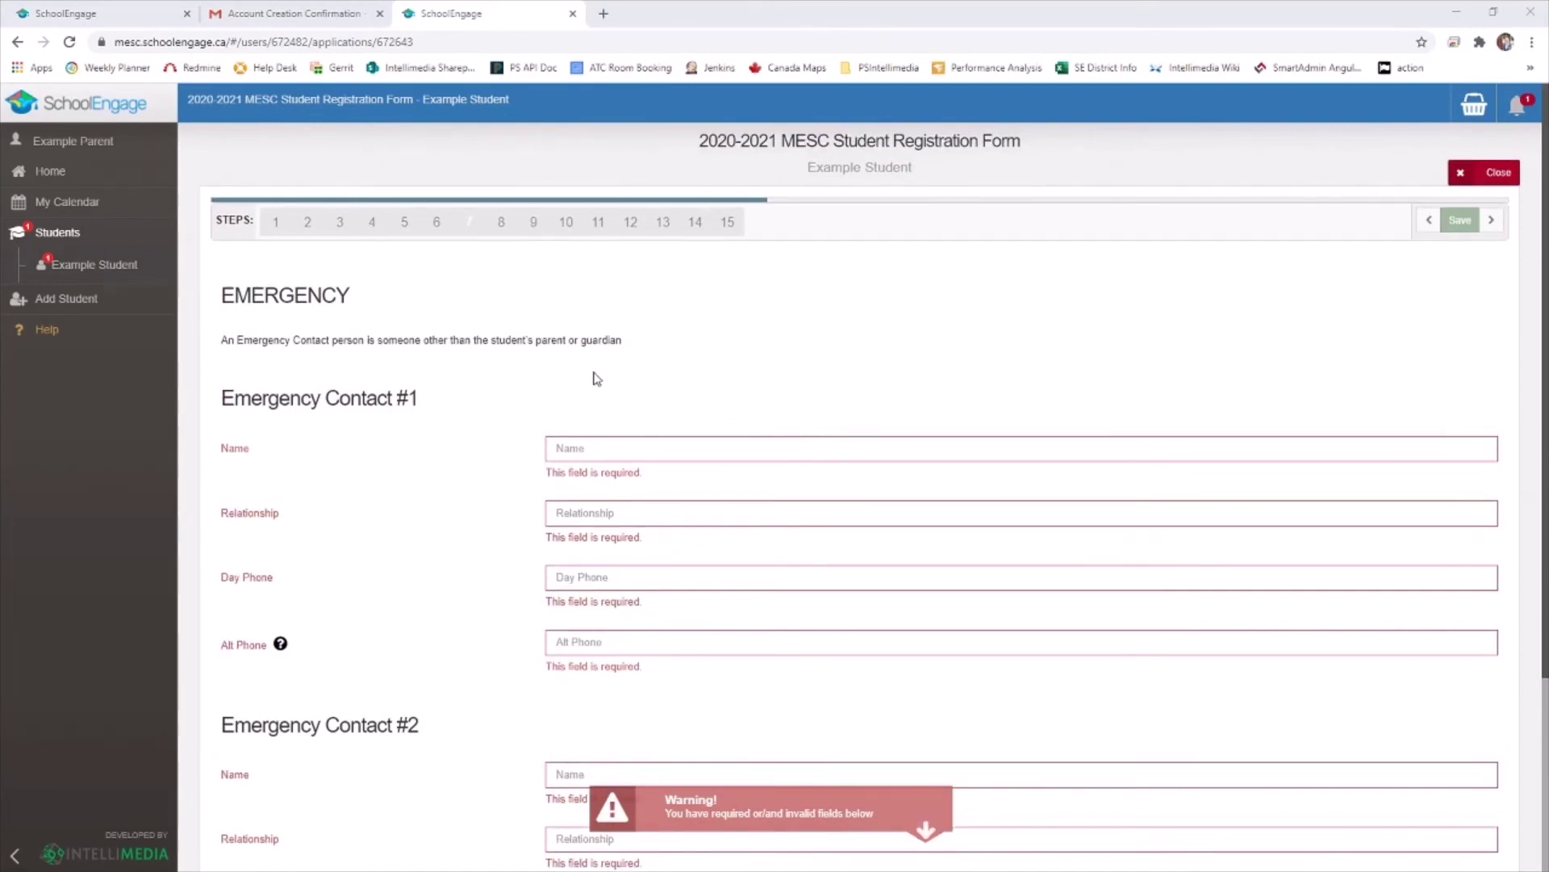
Review the Emergency Contact fields, including the Alt Phone help note, and continue to Siblings
{"action": "scroll", "coordinate": [525, 360], "scroll_direction": "down", "scroll_amount": 3}
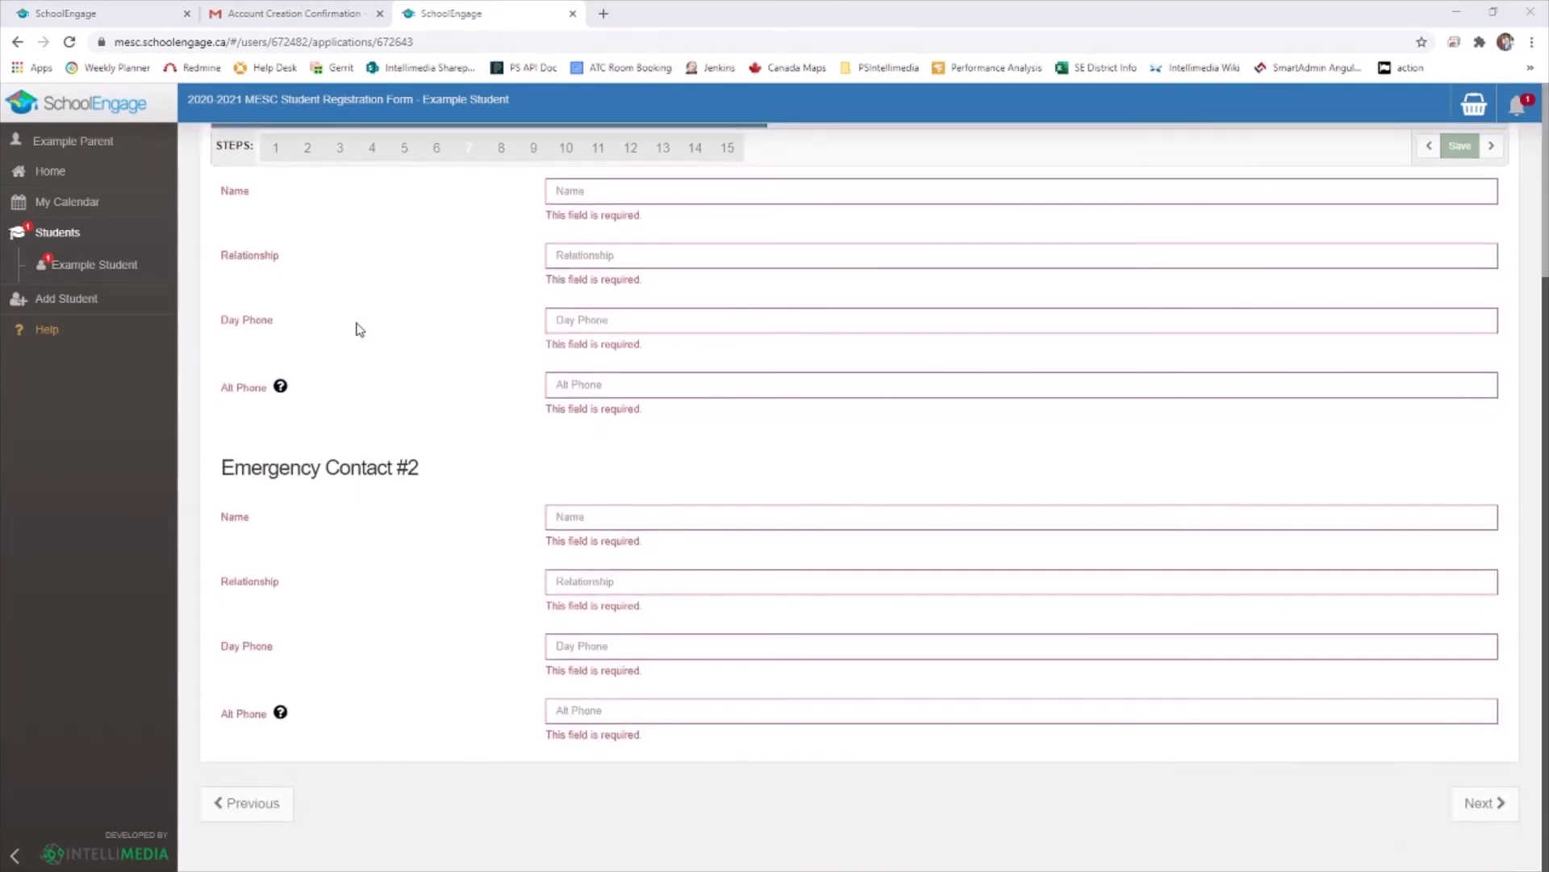
{"action": "mouse_move", "coordinate": [279, 395]}
{"action": "left_click", "coordinate": [1485, 803]}
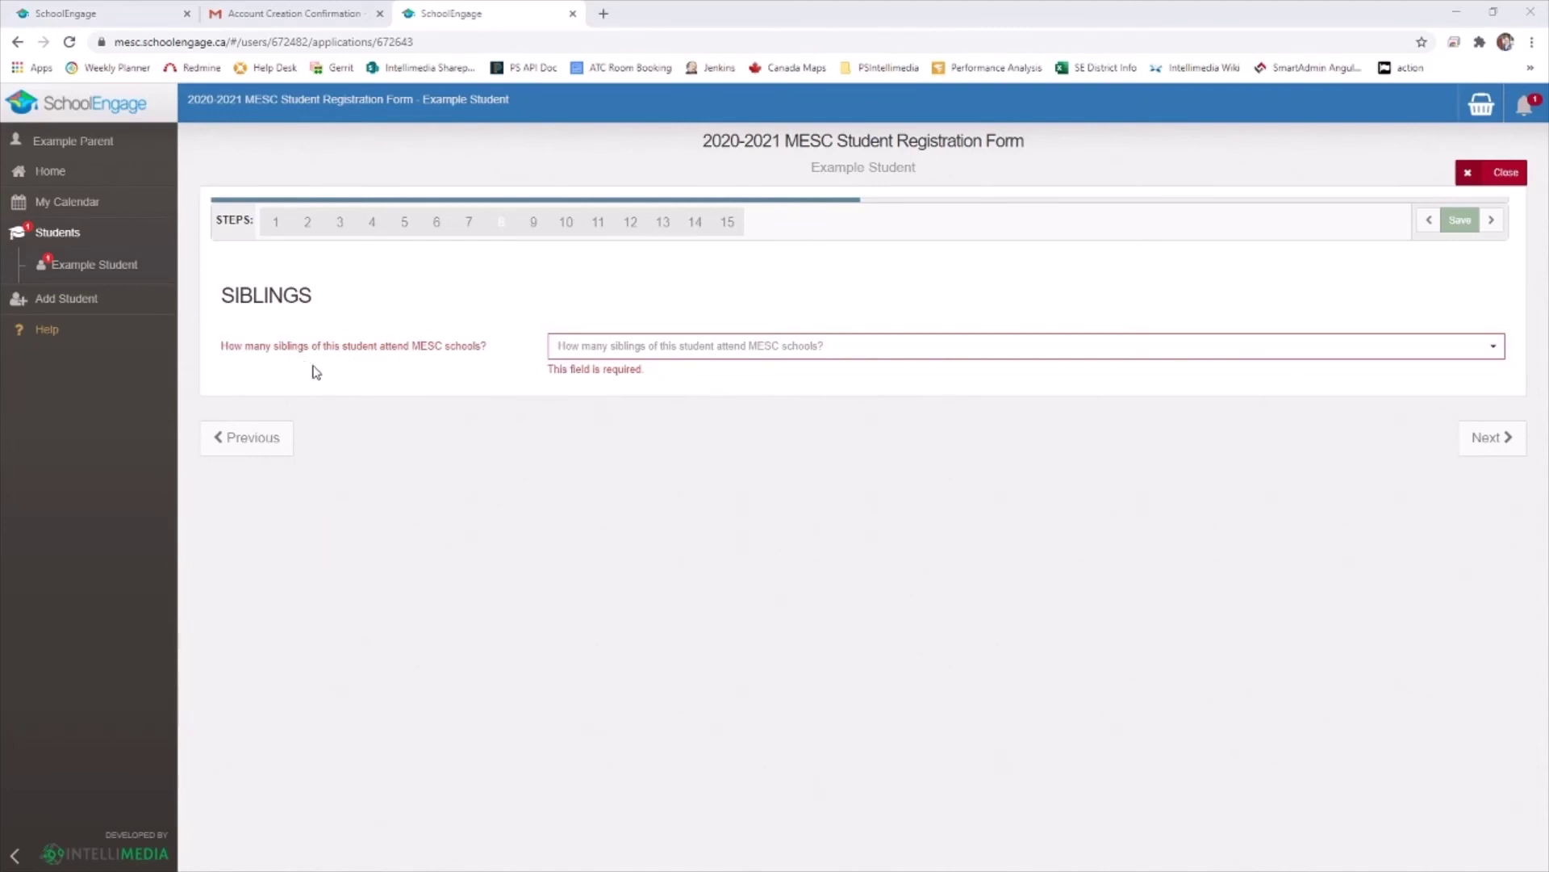
Set the number of siblings attending MESC schools to 4, revealing the sibling fields
{"action": "left_click", "coordinate": [585, 352]}
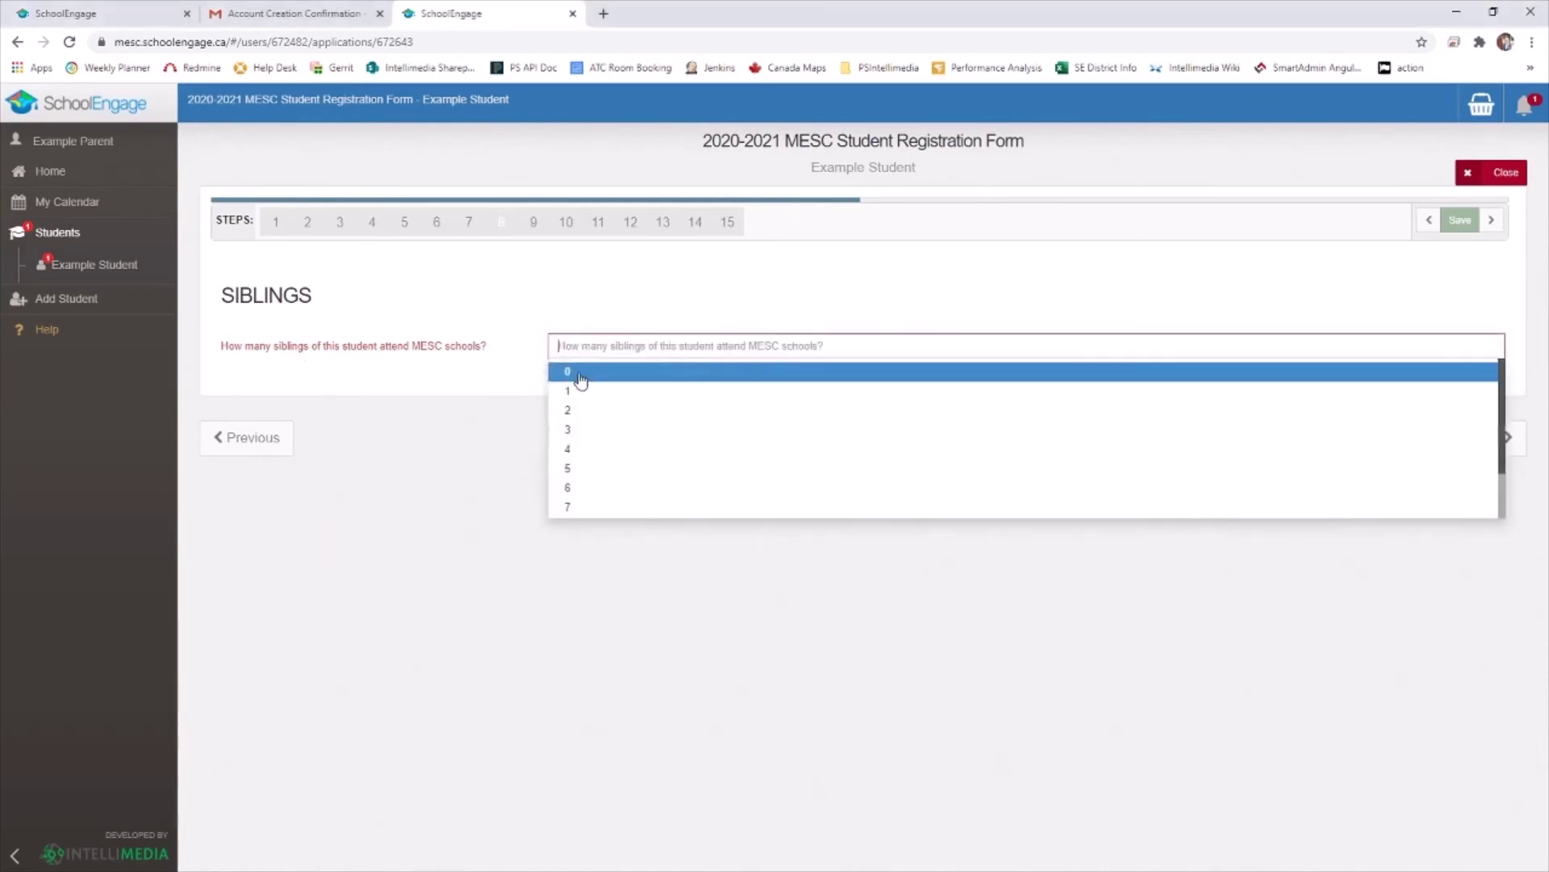
{"action": "left_click", "coordinate": [579, 372]}
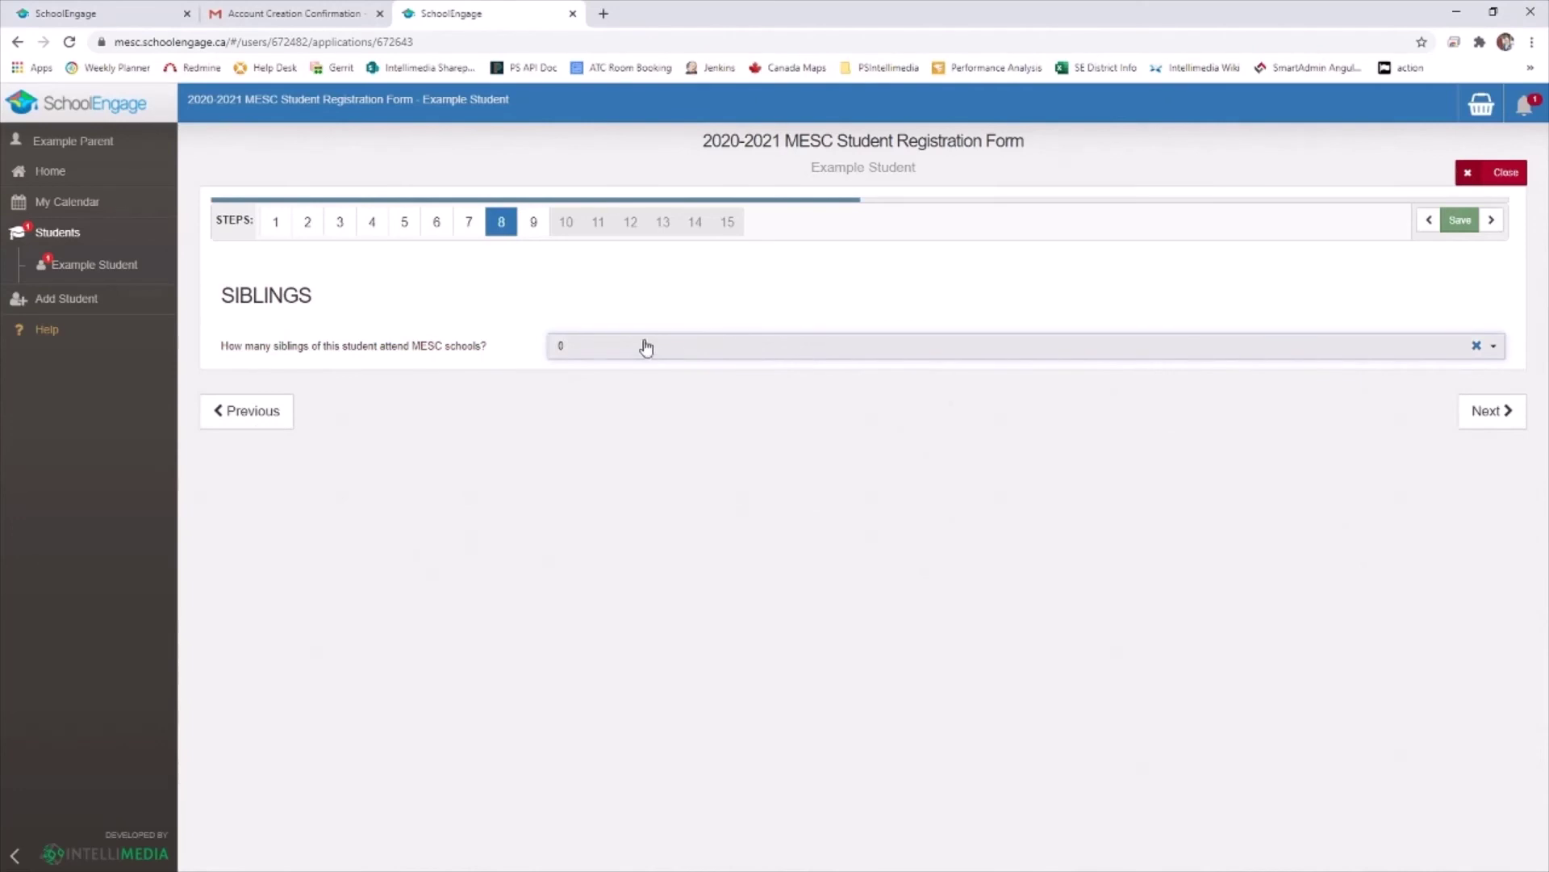
{"action": "left_click", "coordinate": [644, 345]}
{"action": "left_click", "coordinate": [592, 451]}
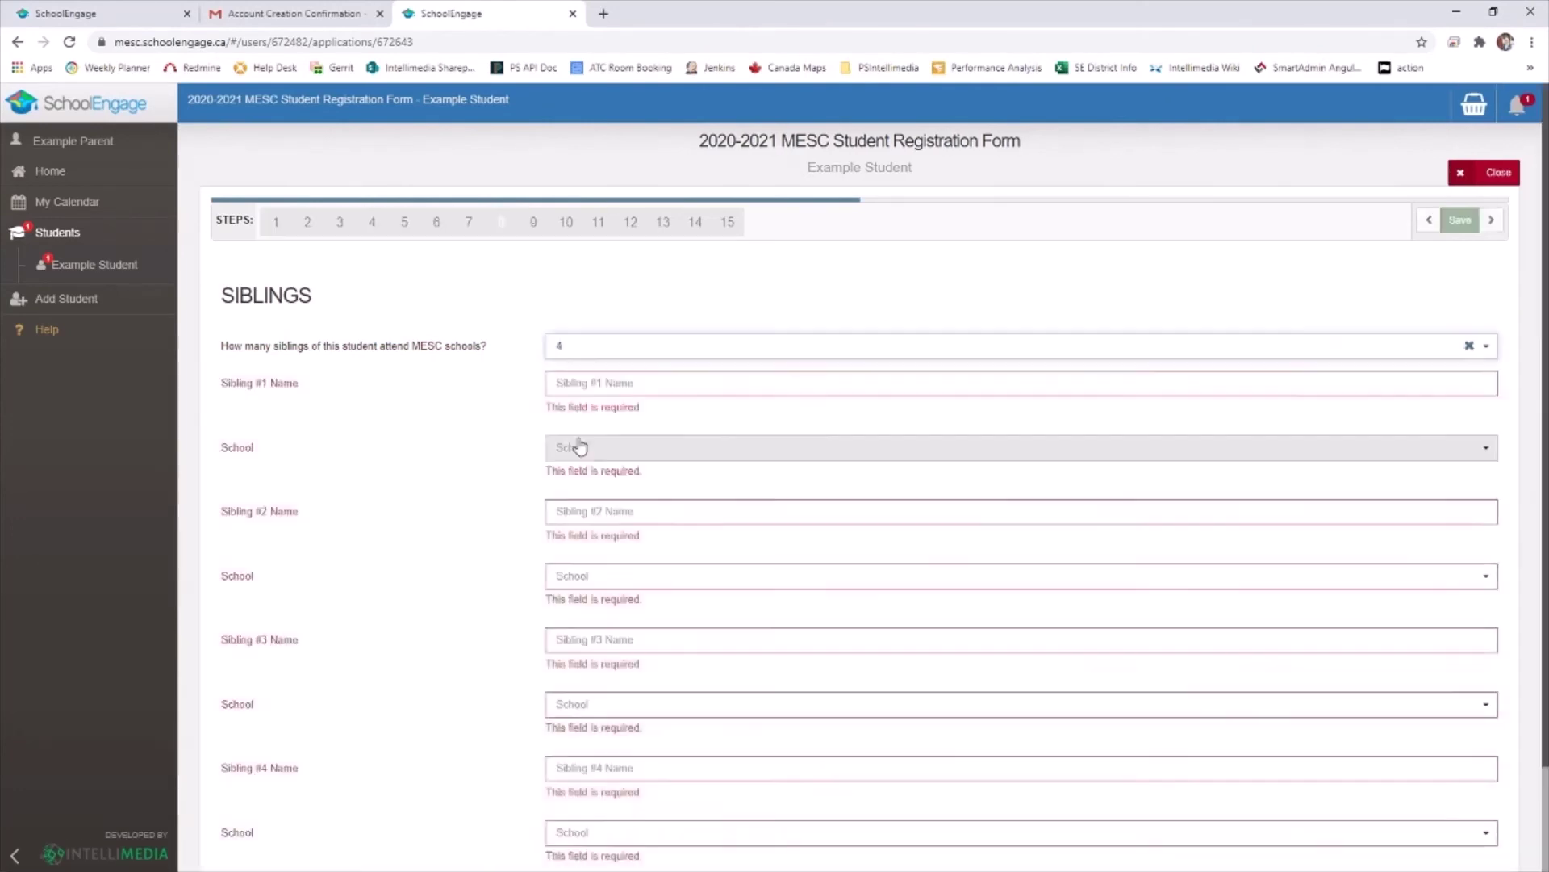
{"action": "scroll", "coordinate": [525, 395], "scroll_direction": "down", "scroll_amount": 2}
{"action": "scroll", "coordinate": [540, 371], "scroll_direction": "up", "scroll_amount": 1}
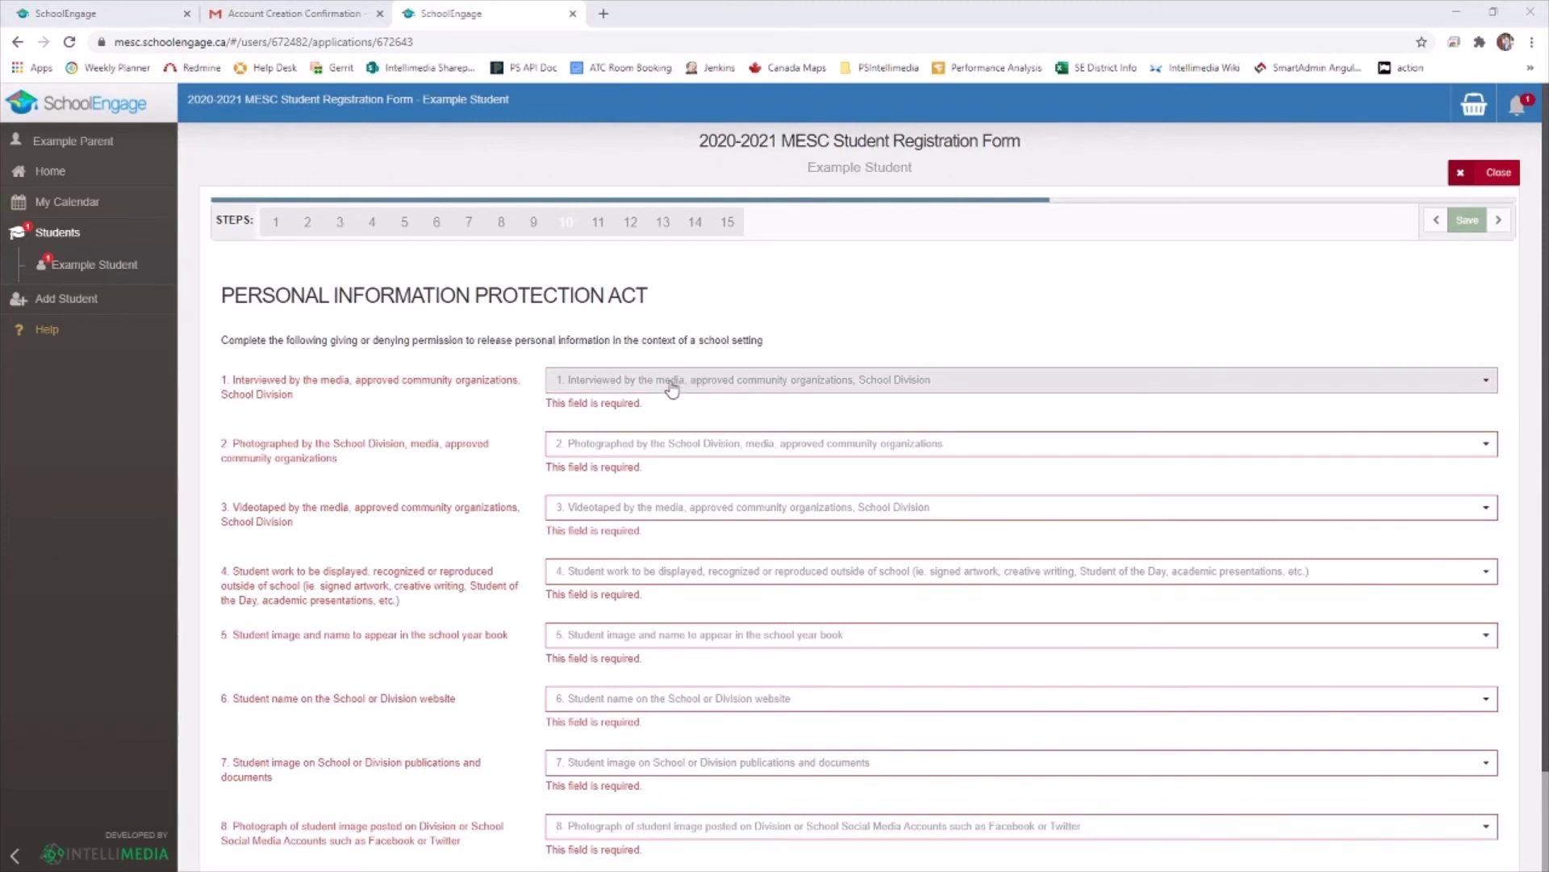
Answer the PIPA permissions: yes to media interviews, no to photographs, yes to videotaping
{"action": "scroll", "coordinate": [456, 386], "scroll_direction": "down", "scroll_amount": 2}
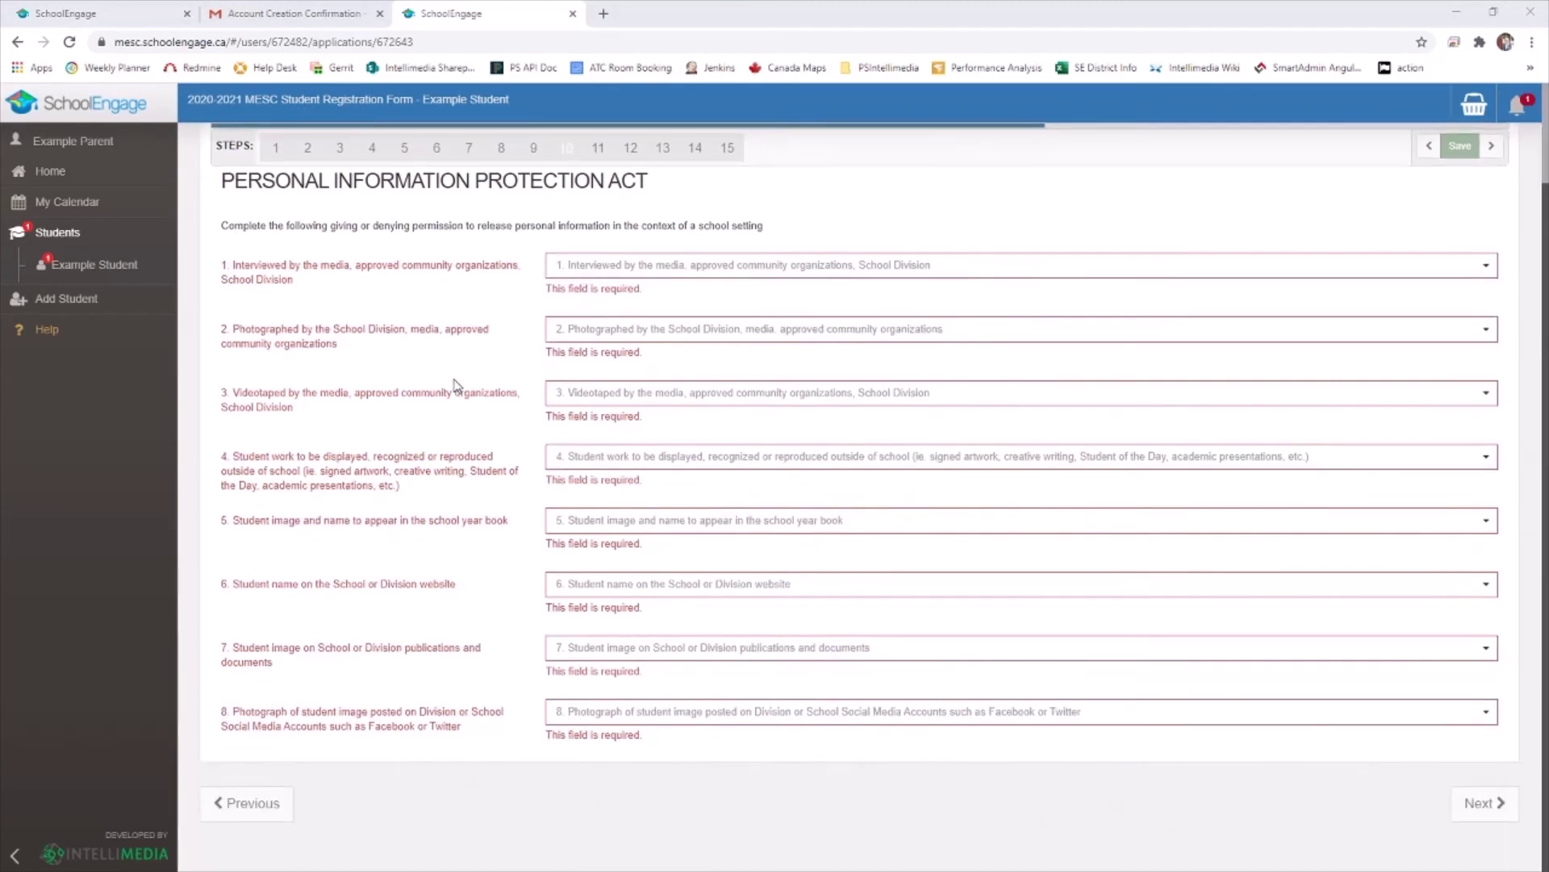
{"action": "left_click", "coordinate": [595, 266]}
{"action": "left_click", "coordinate": [595, 299]}
{"action": "left_click", "coordinate": [572, 330]}
{"action": "left_click", "coordinate": [571, 367]}
{"action": "left_click", "coordinate": [572, 393]}
{"action": "left_click", "coordinate": [574, 420]}
{"action": "left_click", "coordinate": [1485, 803]}
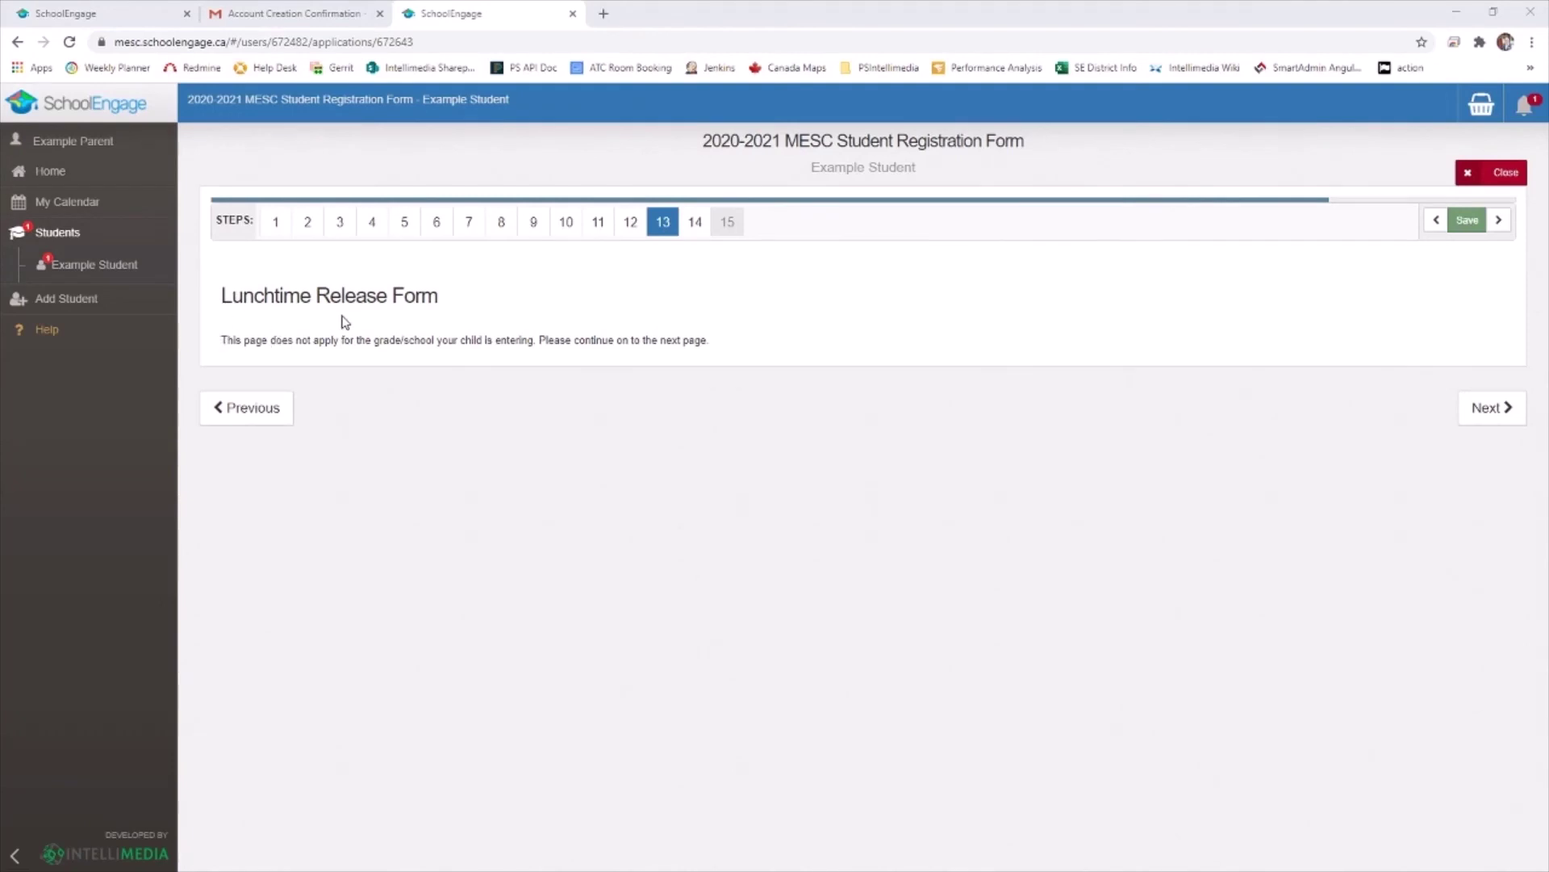
Accept the Acceptable Use of Technology Agreement and sign the Parent Name/Signature field with the parent's name
{"action": "left_click", "coordinate": [1493, 410]}
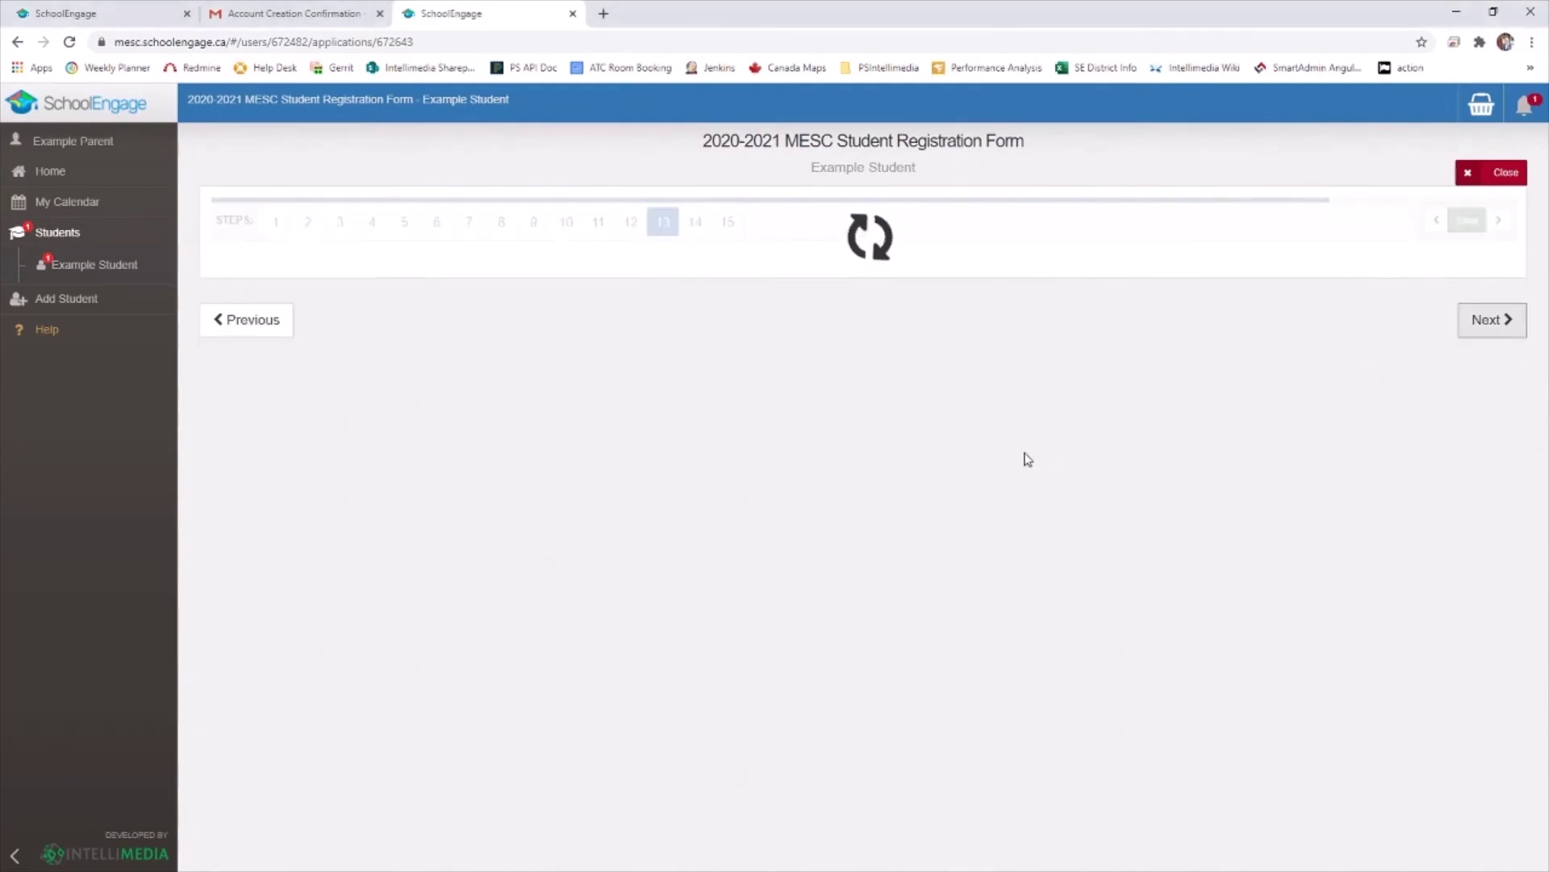
{"action": "scroll", "coordinate": [883, 416], "scroll_direction": "down", "scroll_amount": 3}
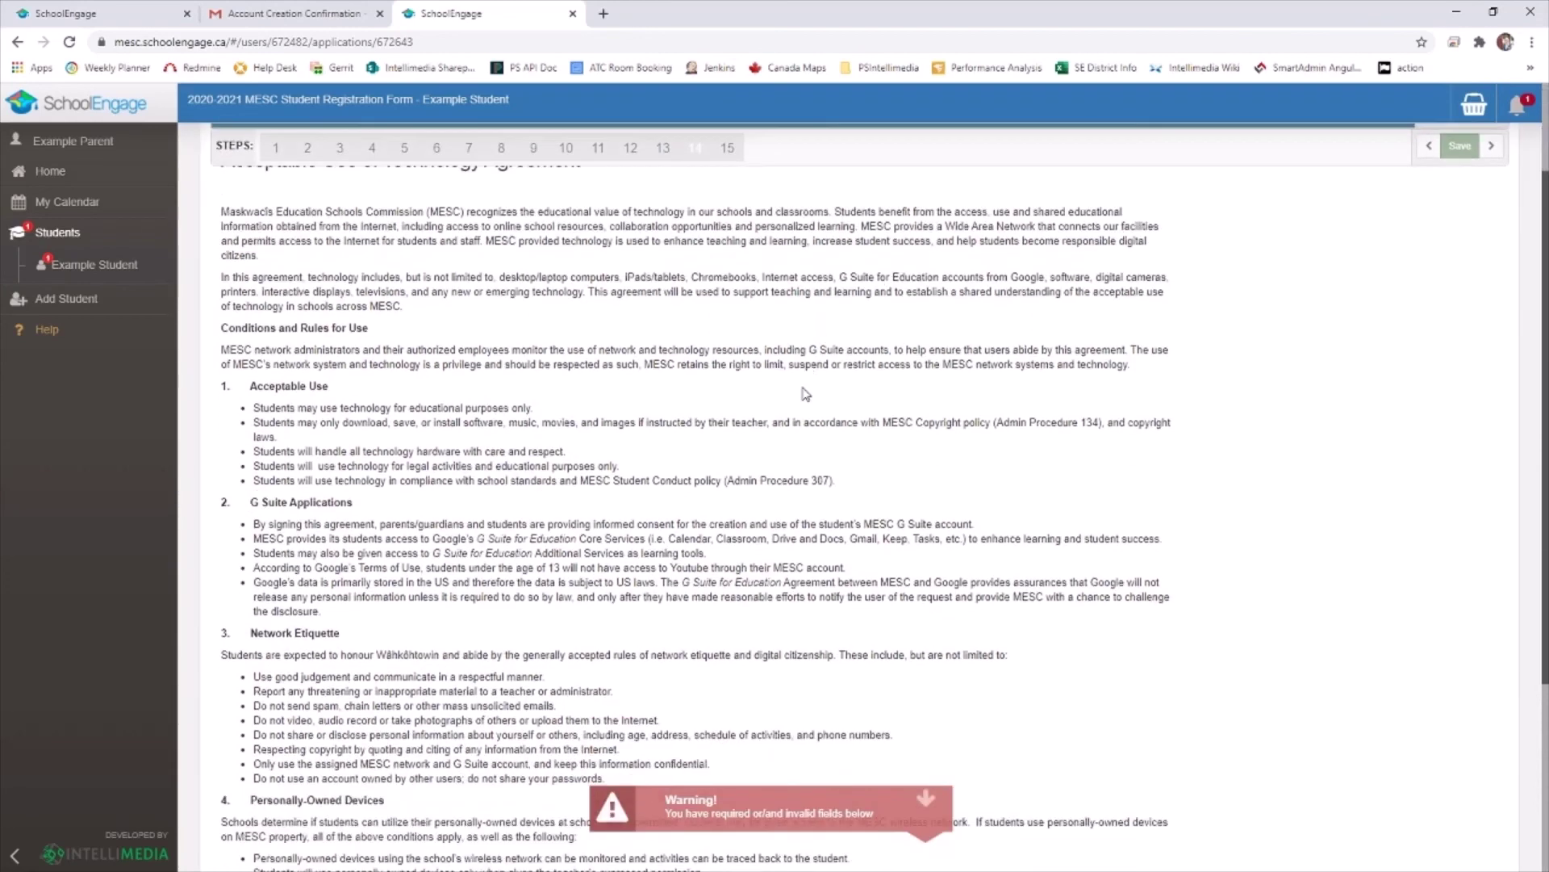
{"action": "scroll", "coordinate": [785, 368], "scroll_direction": "up", "scroll_amount": 4}
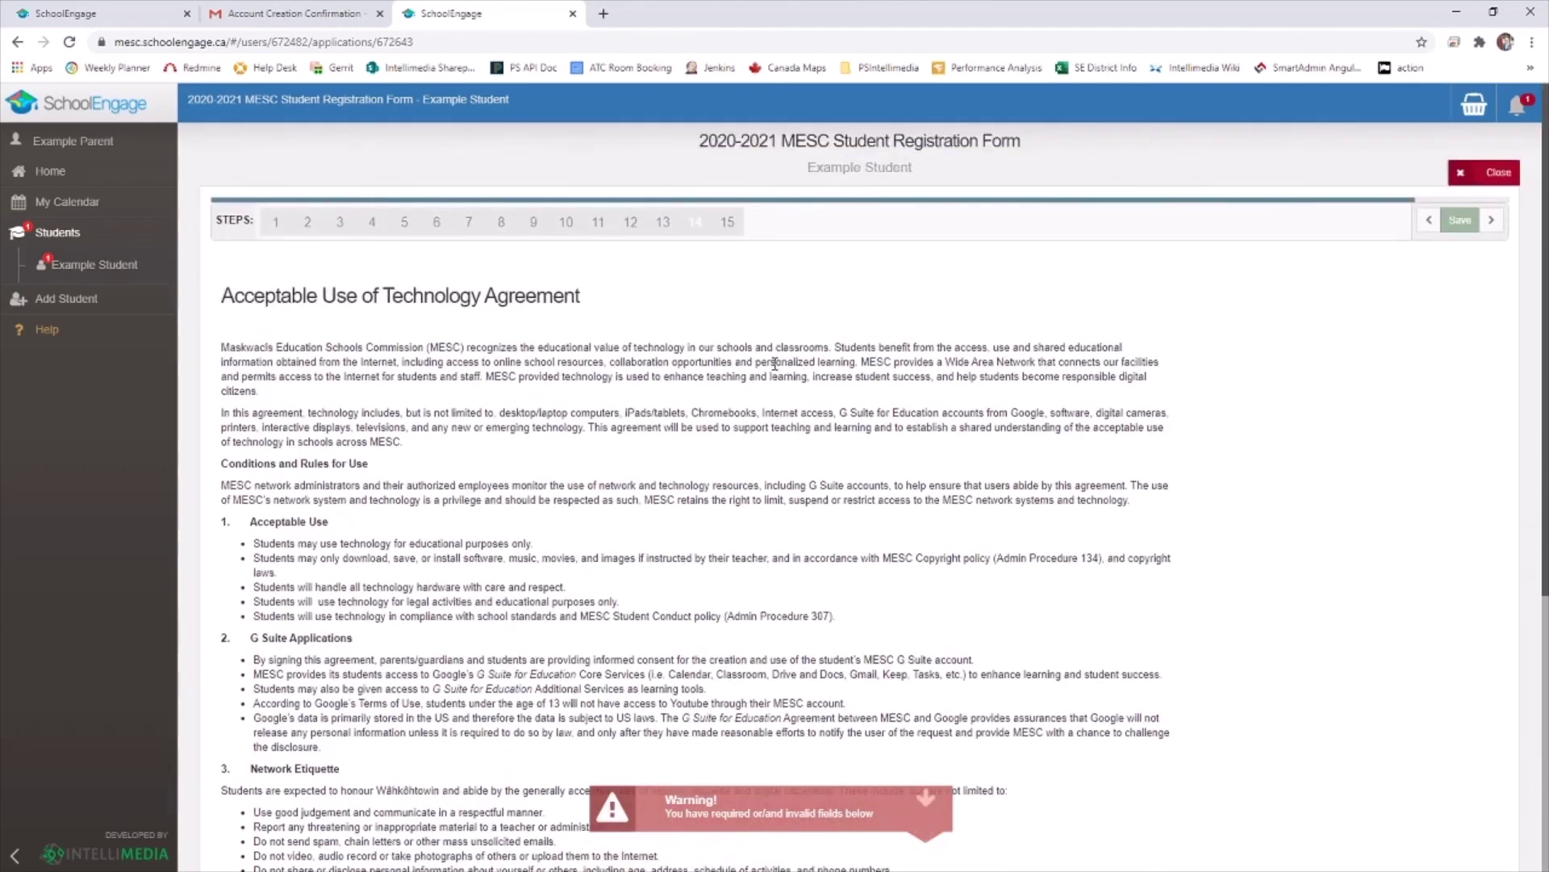
{"action": "scroll", "coordinate": [707, 343], "scroll_direction": "down", "scroll_amount": 5}
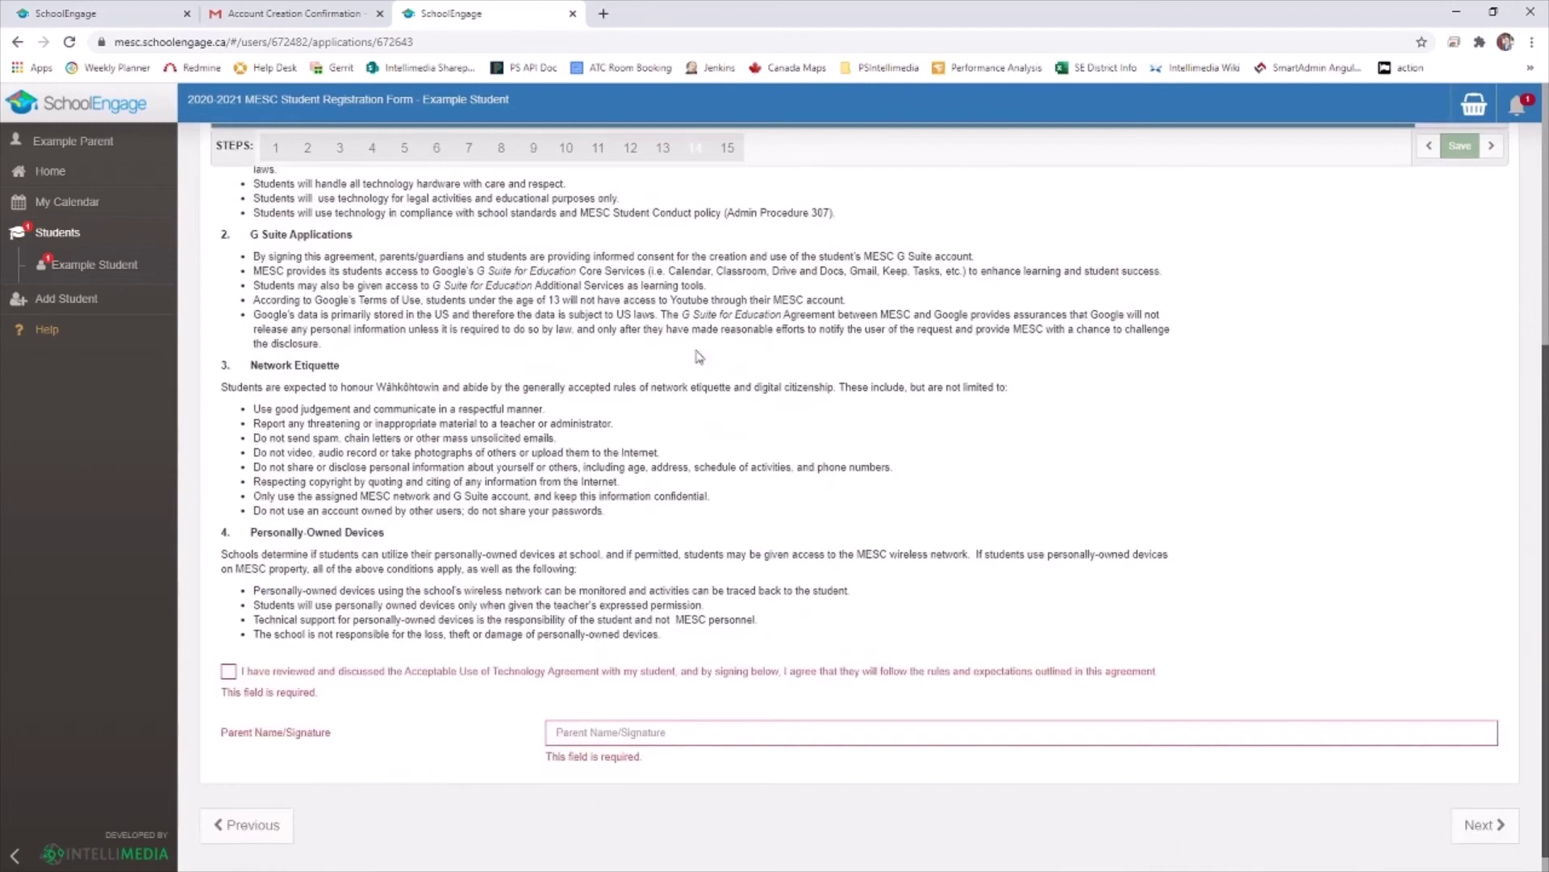
{"action": "left_click", "coordinate": [229, 650]}
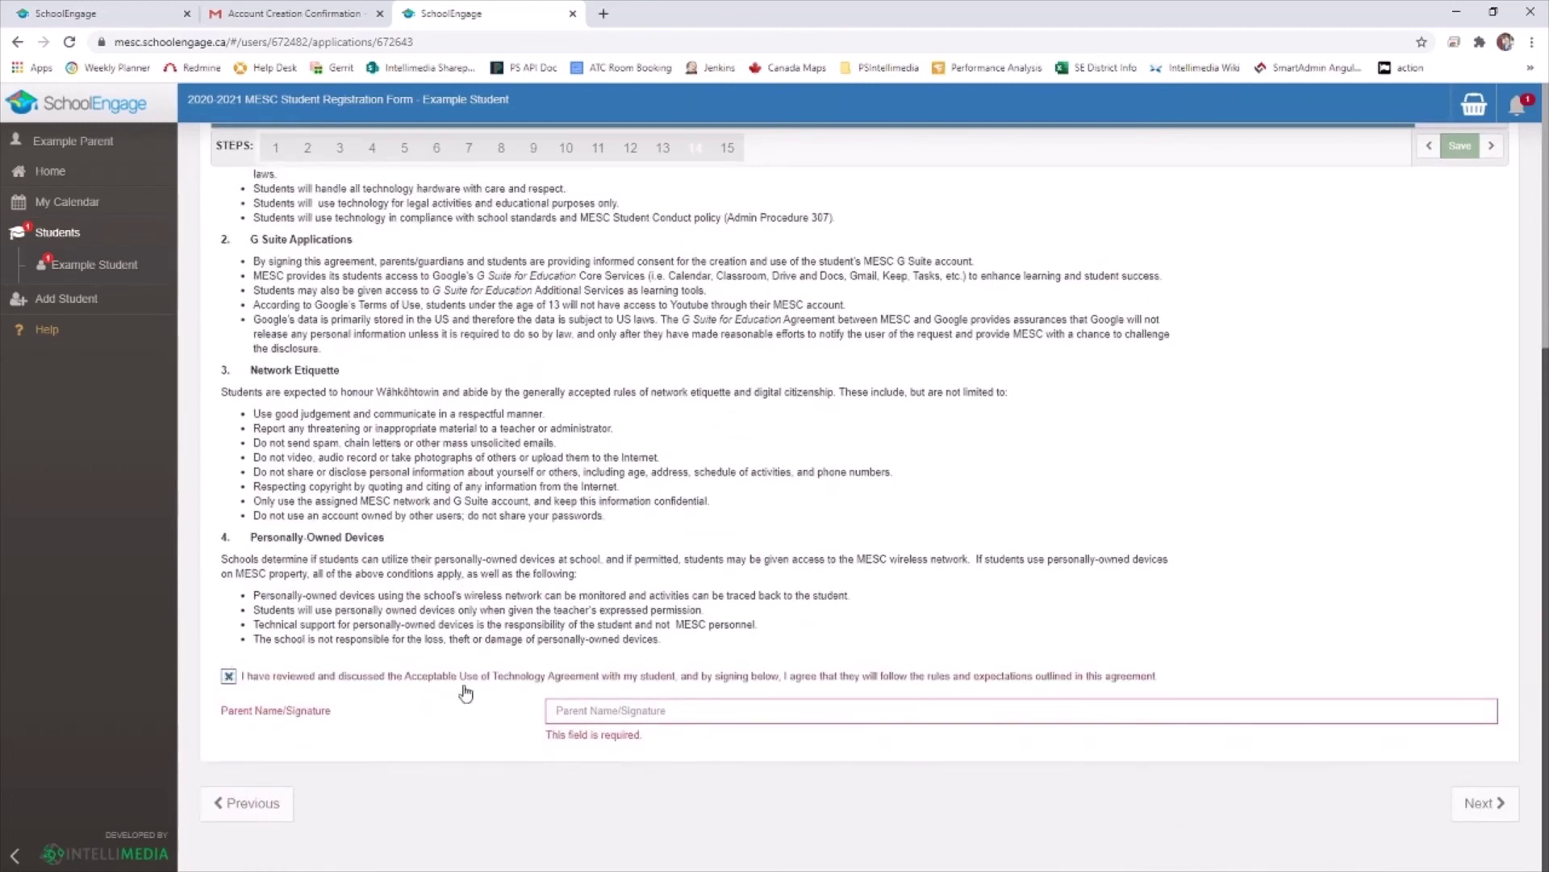
{"action": "left_click", "coordinate": [585, 711]}
{"action": "type", "text": "Example Studnet"}
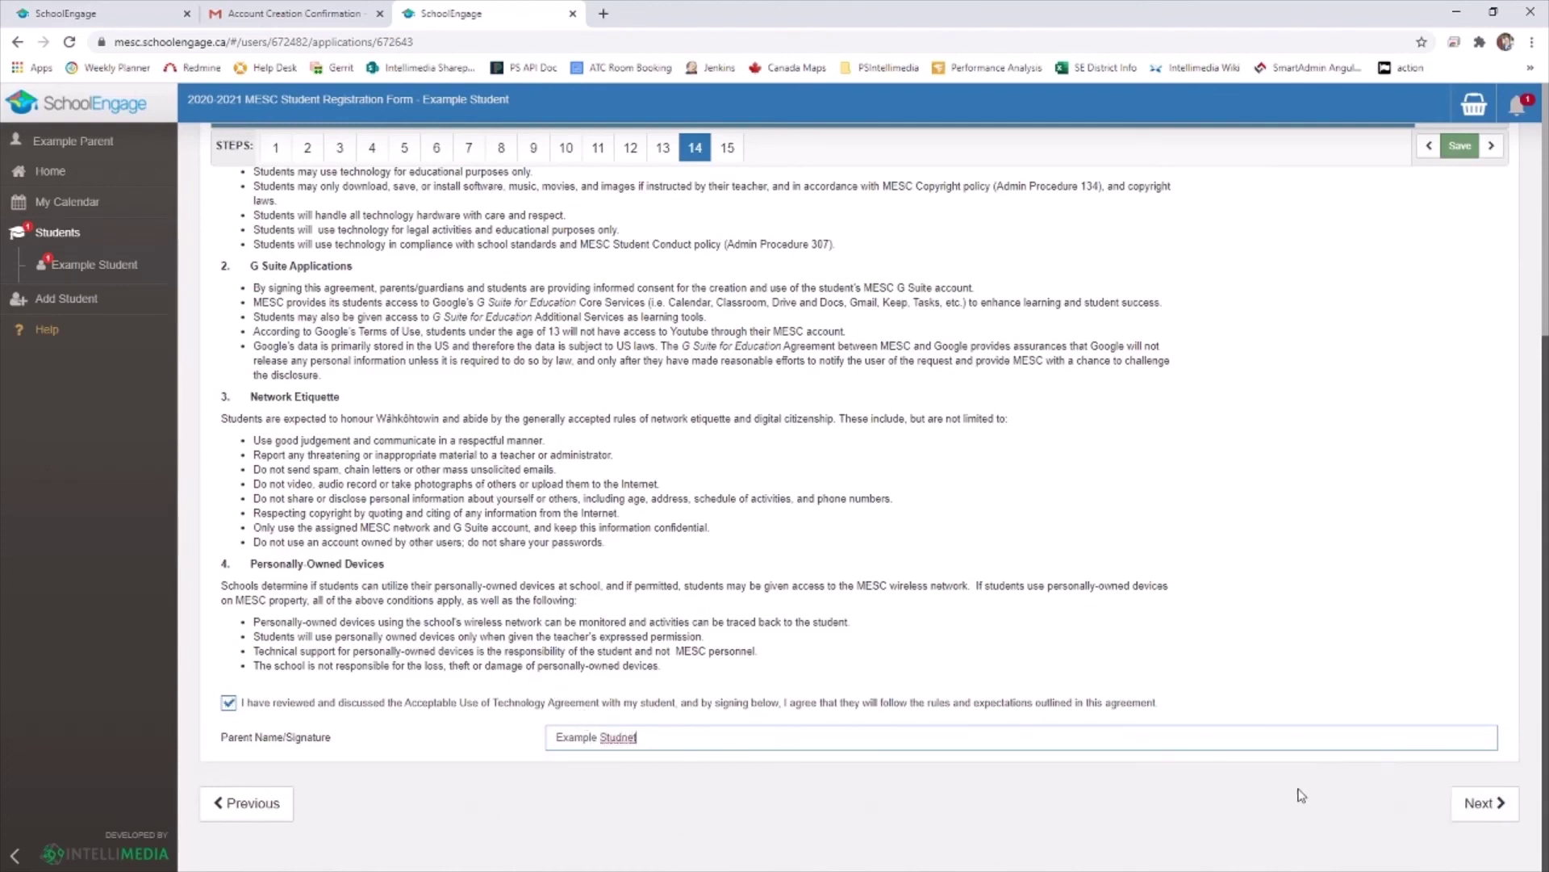
{"action": "key", "text": "BackSpace"}
{"action": "key", "text": "BackSpace"}
{"action": "key", "text": "BackSpace"}
{"action": "type", "text": "ent"}
{"action": "left_click", "coordinate": [1482, 802]}
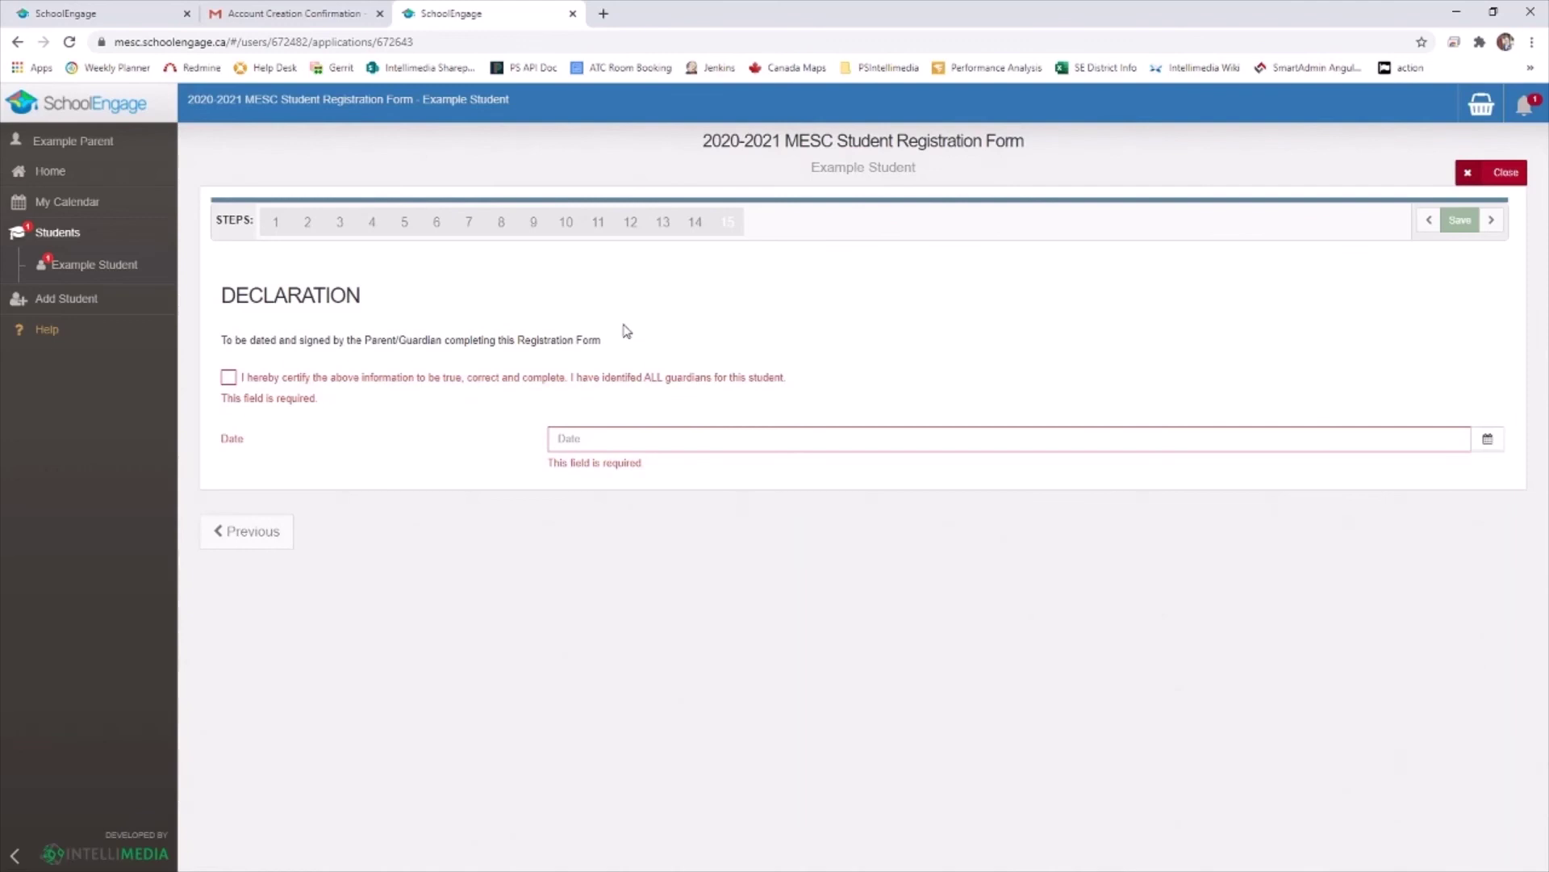
Tick the certification box, pick August 24, 2020 as the declaration date, and submit
{"action": "left_click", "coordinate": [229, 379]}
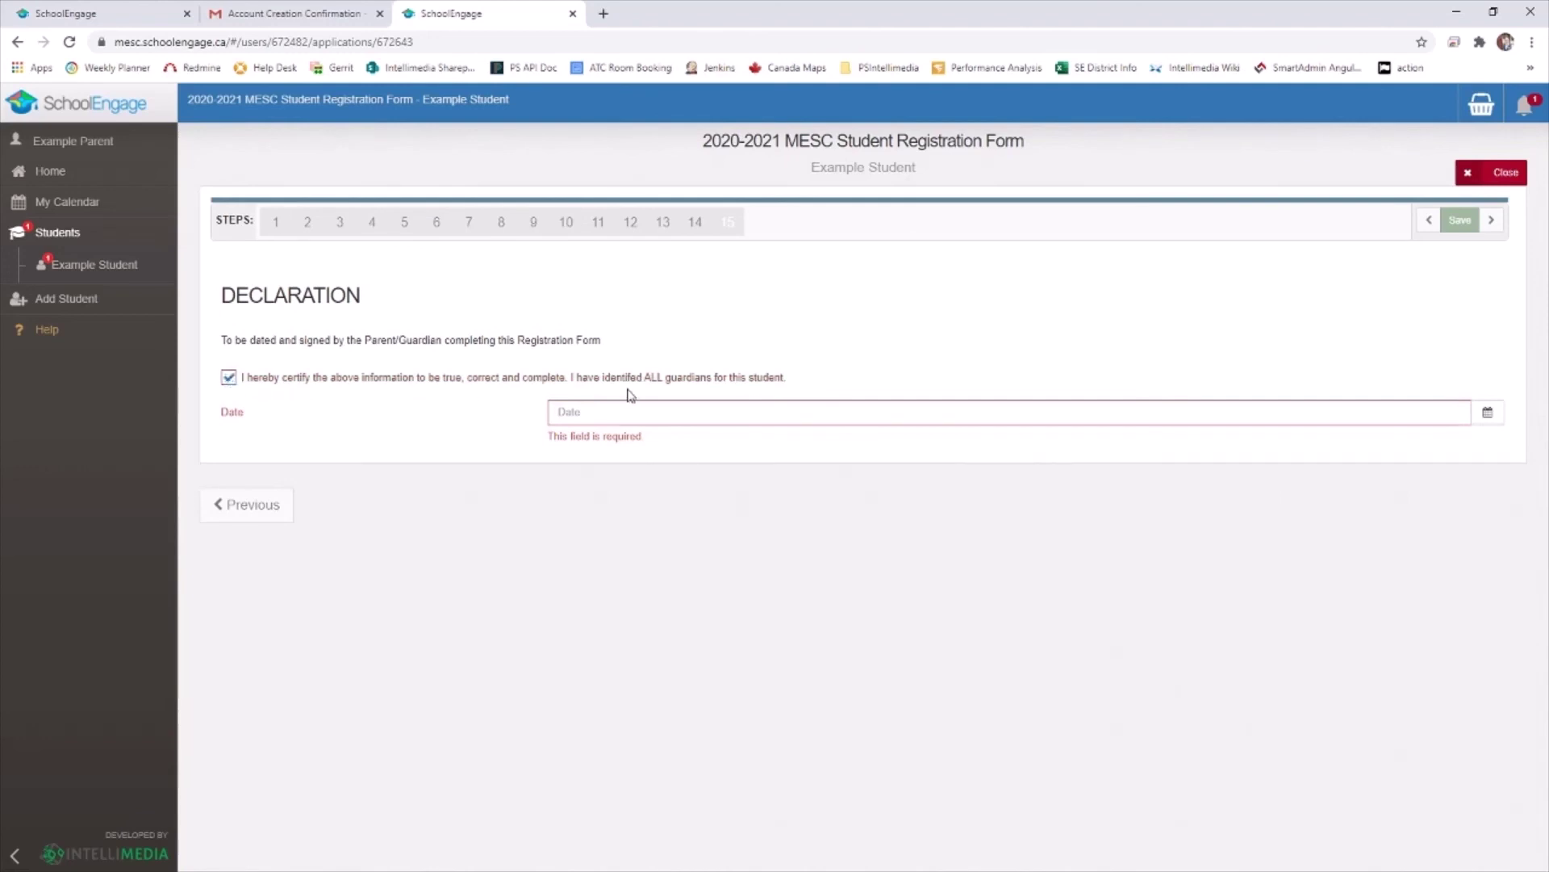
{"action": "left_click", "coordinate": [646, 409]}
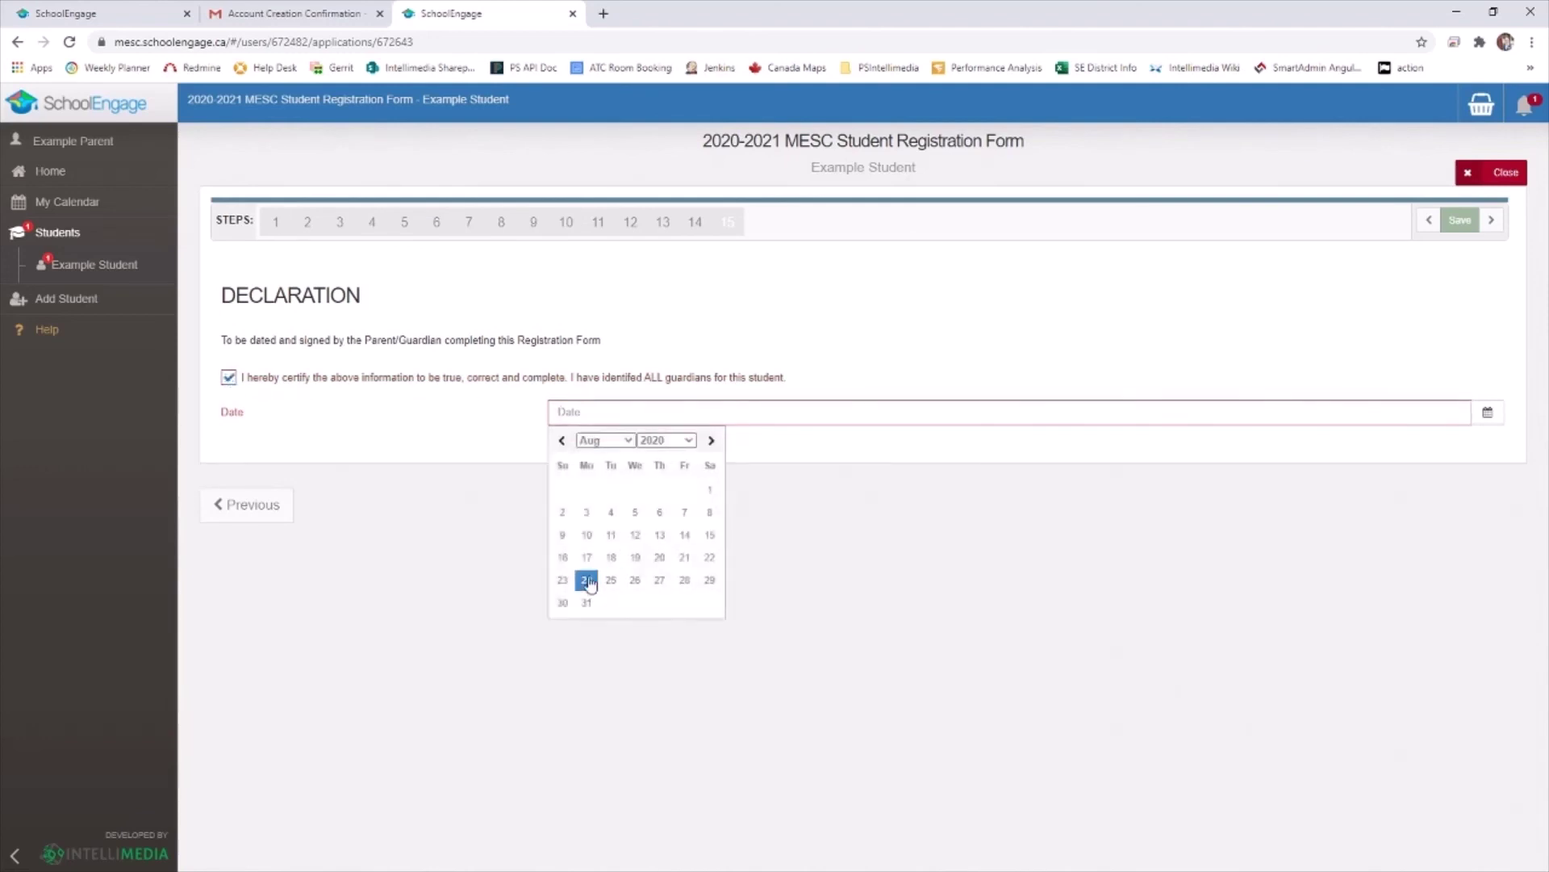
{"action": "left_click", "coordinate": [586, 581]}
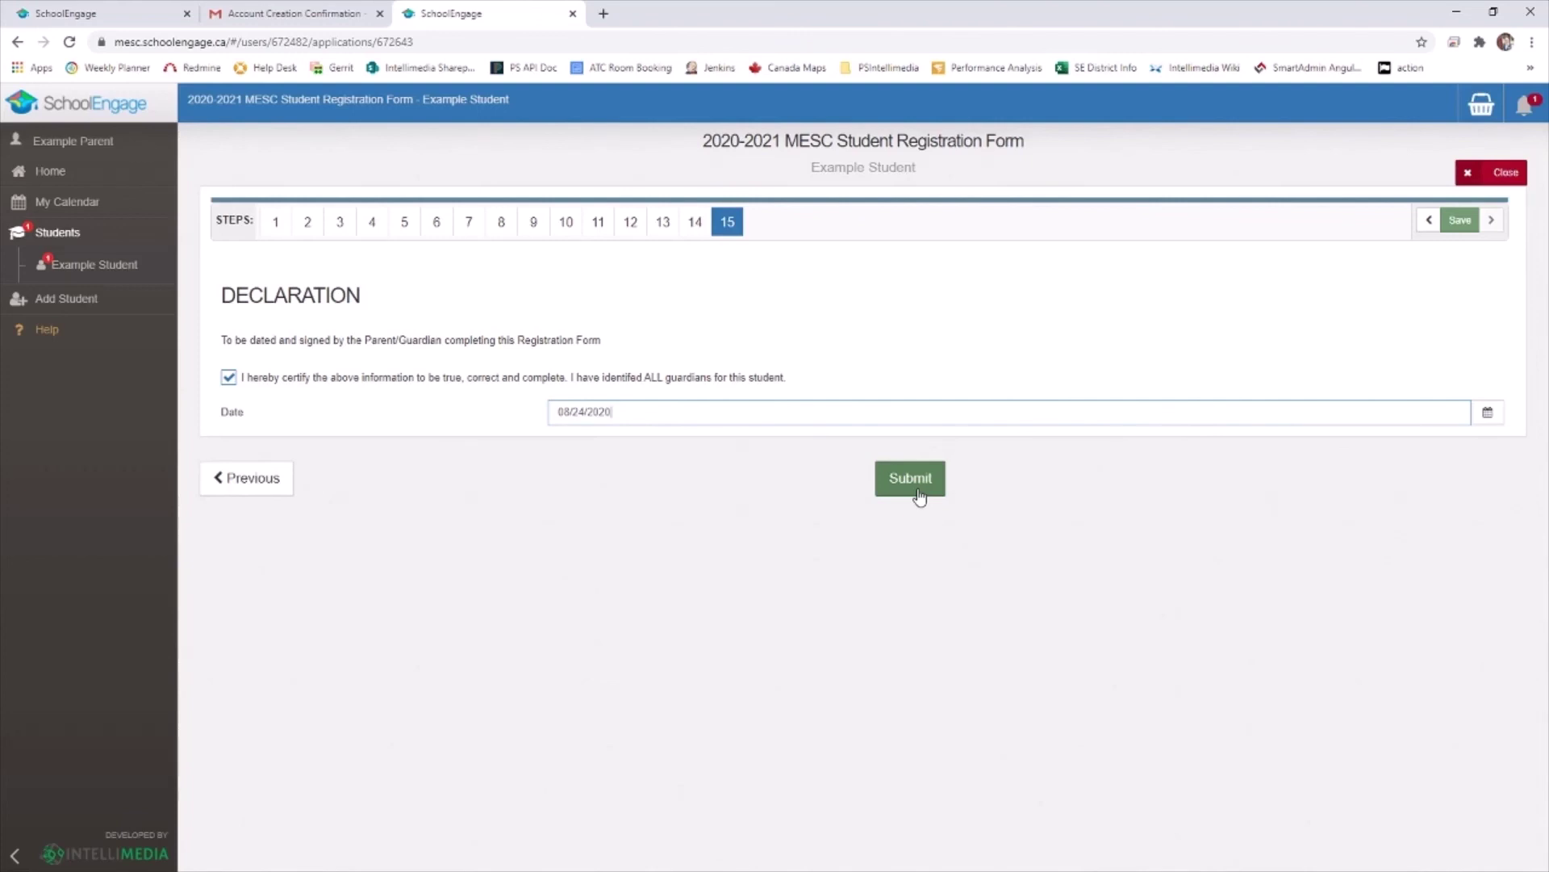
{"action": "left_click", "coordinate": [919, 495]}
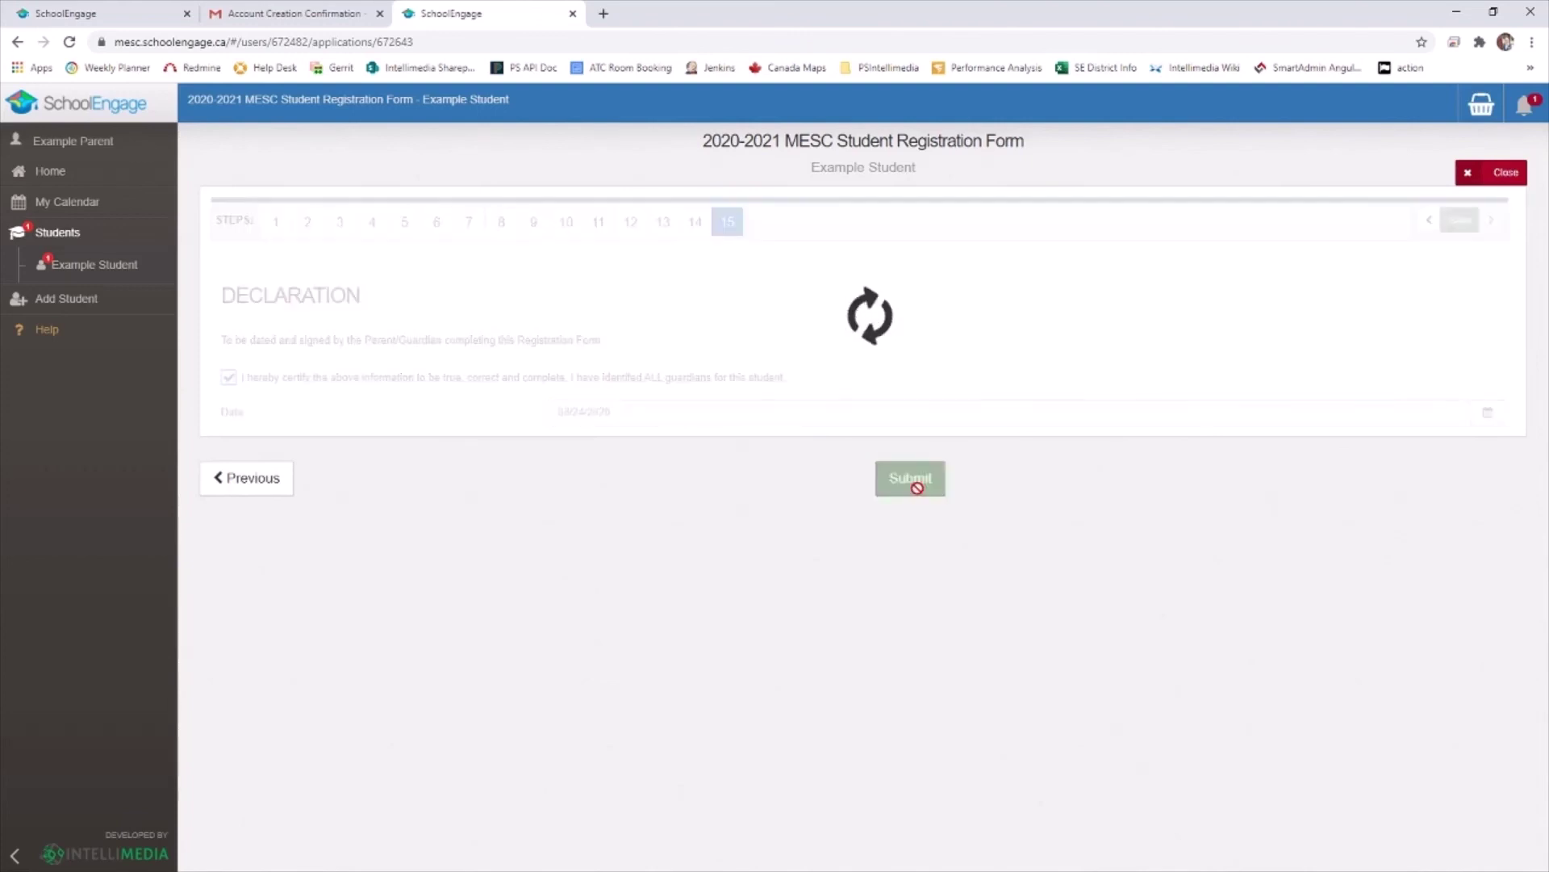